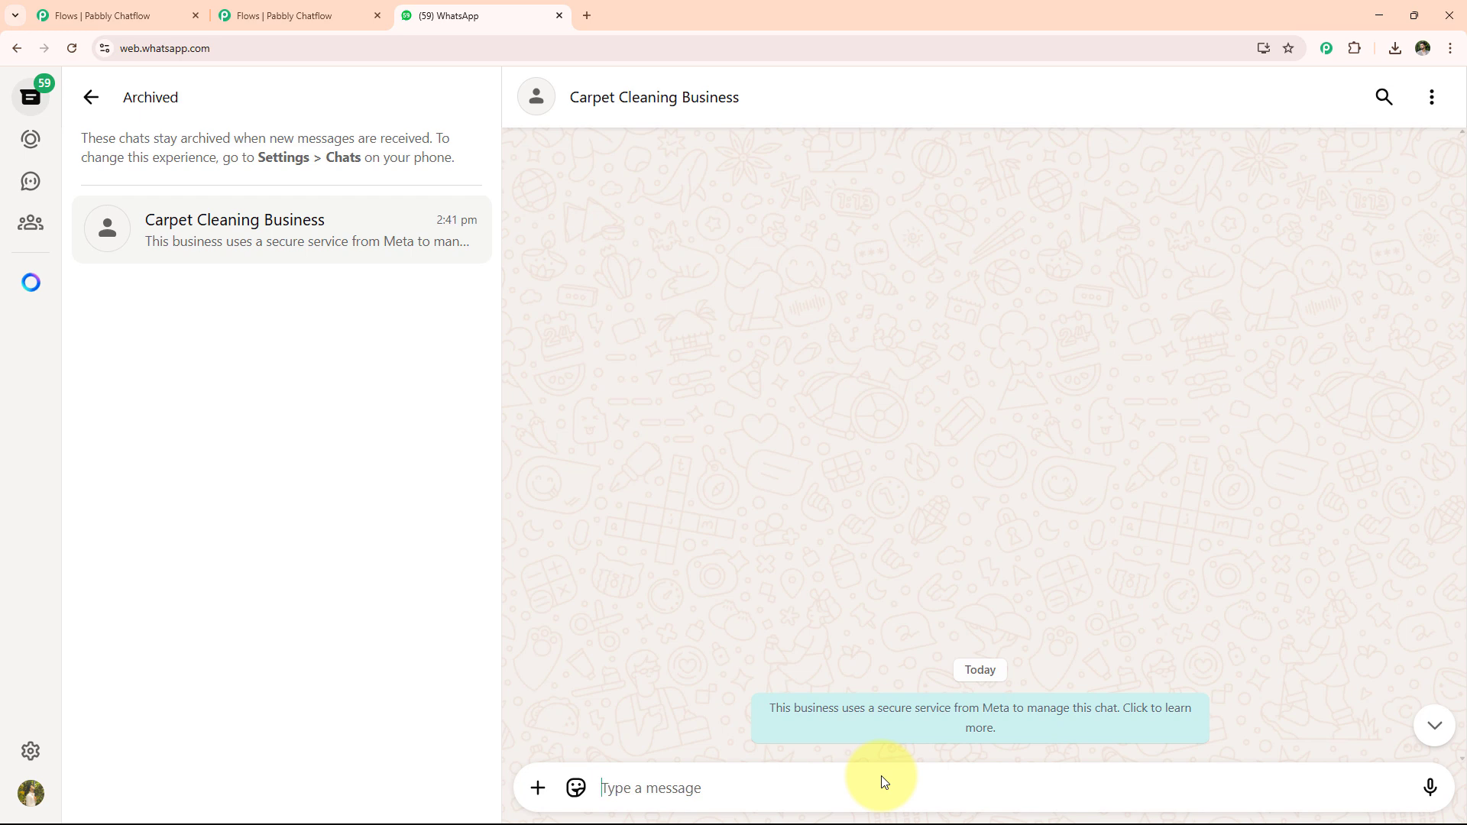
# - Send "Can You Provide me Carpet Care Tips" to Carpet Cleaning Business and request the Service Packages and Carpet Care Tips replies
pyautogui.write('Can You Provide me Carpet Care Tips')
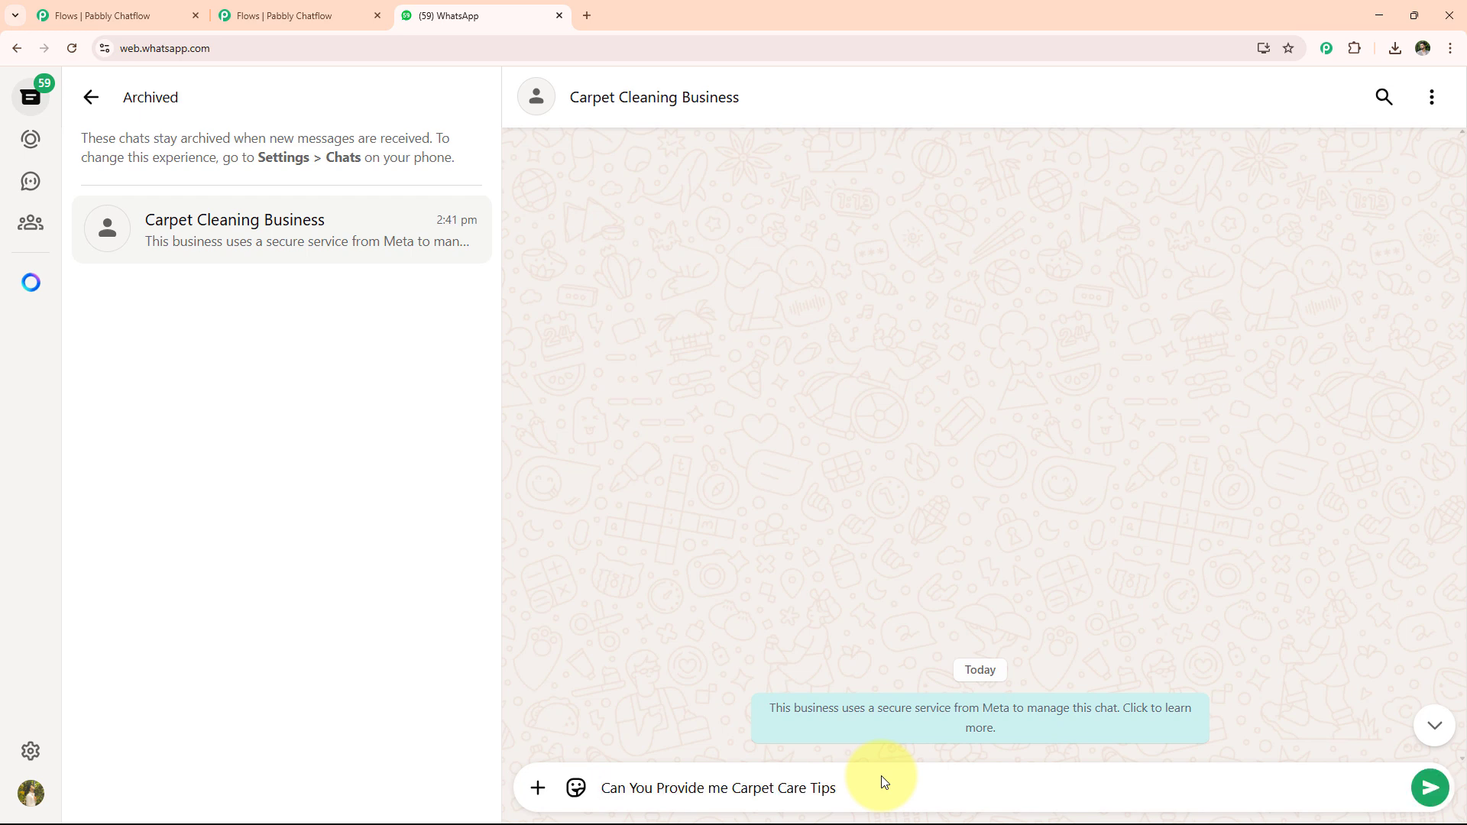
pyautogui.press('Return')
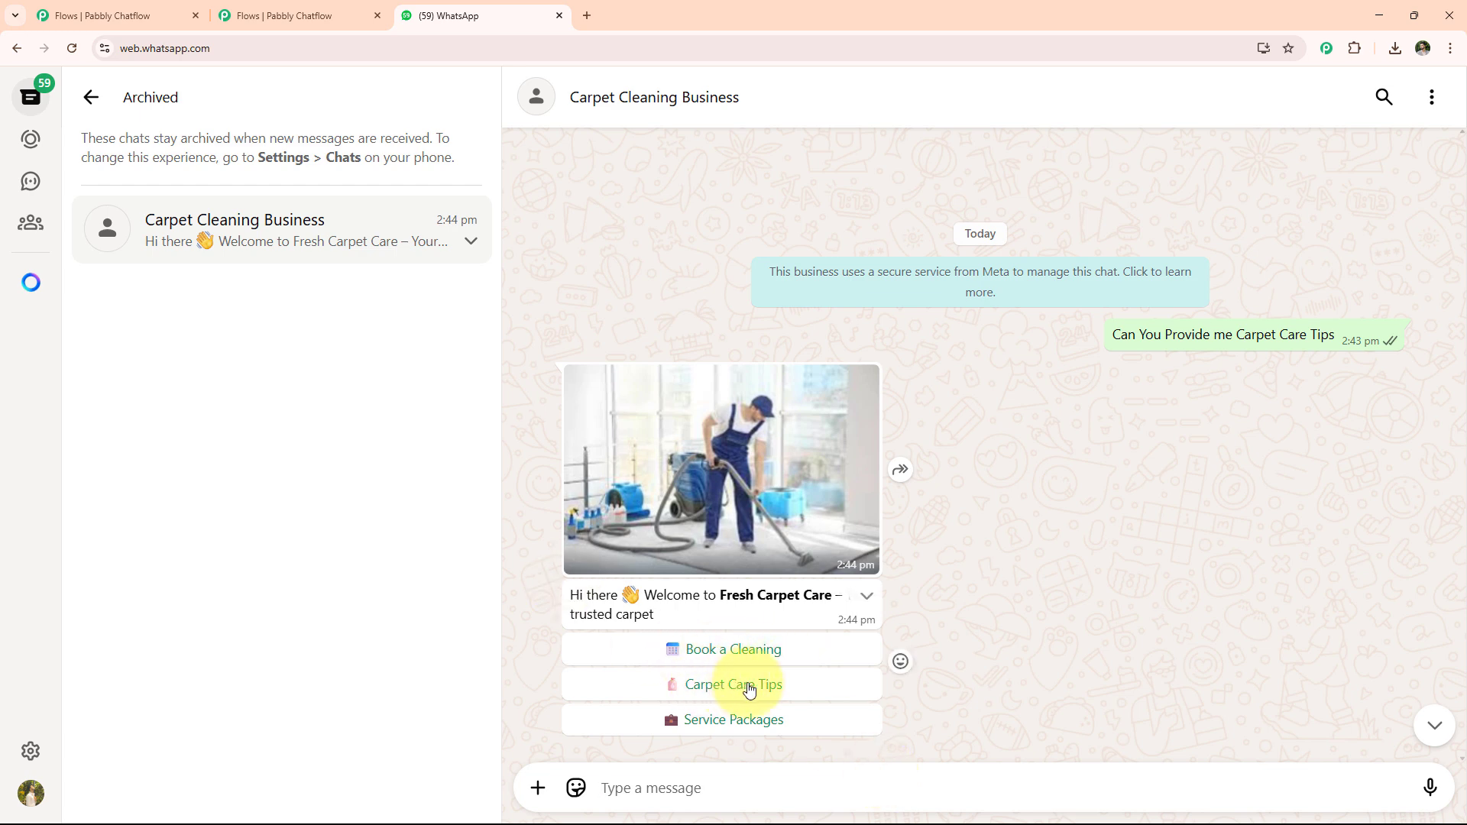
pyautogui.click(752, 722)
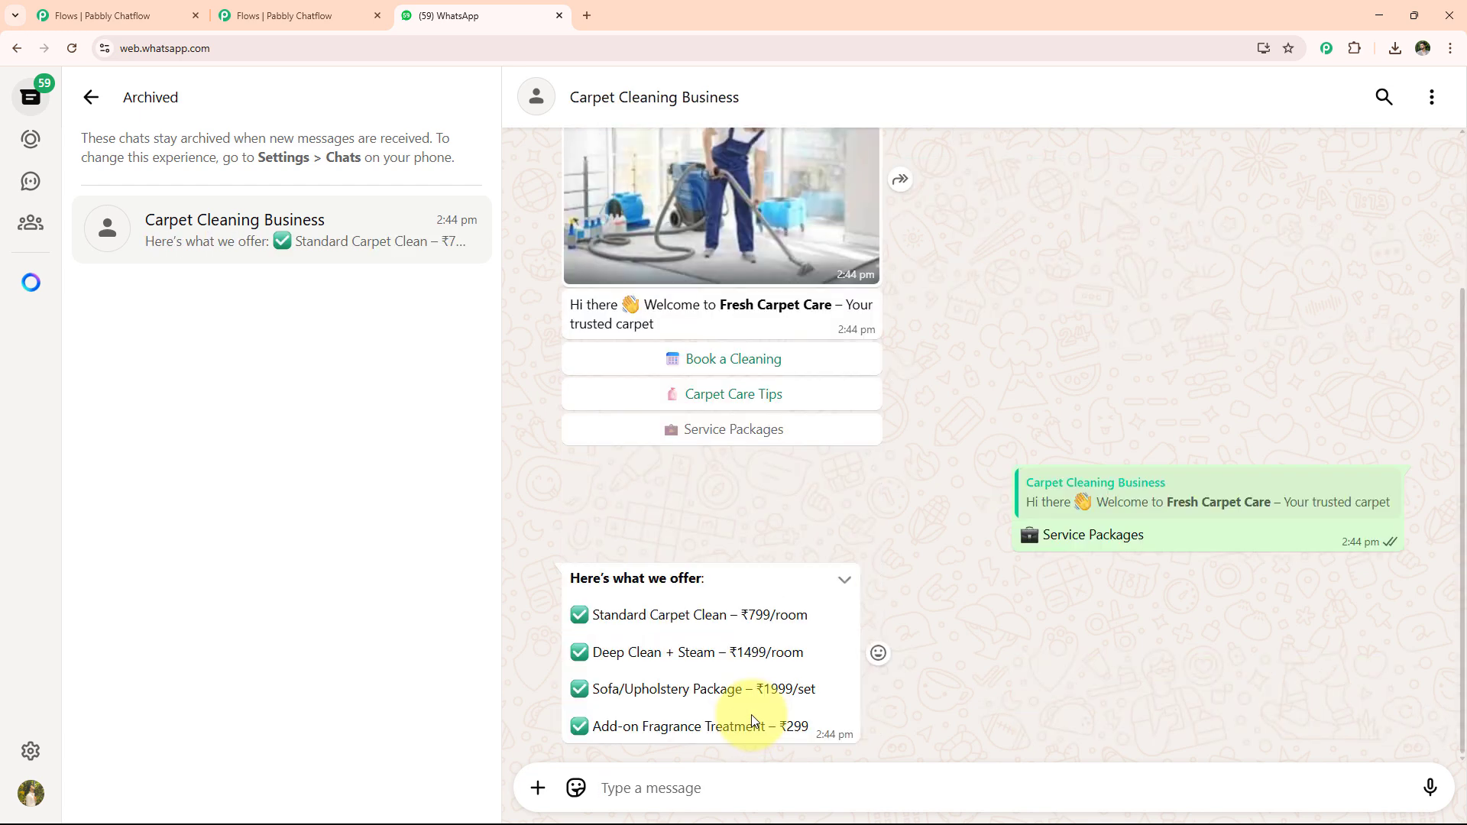
pyautogui.click(726, 395)
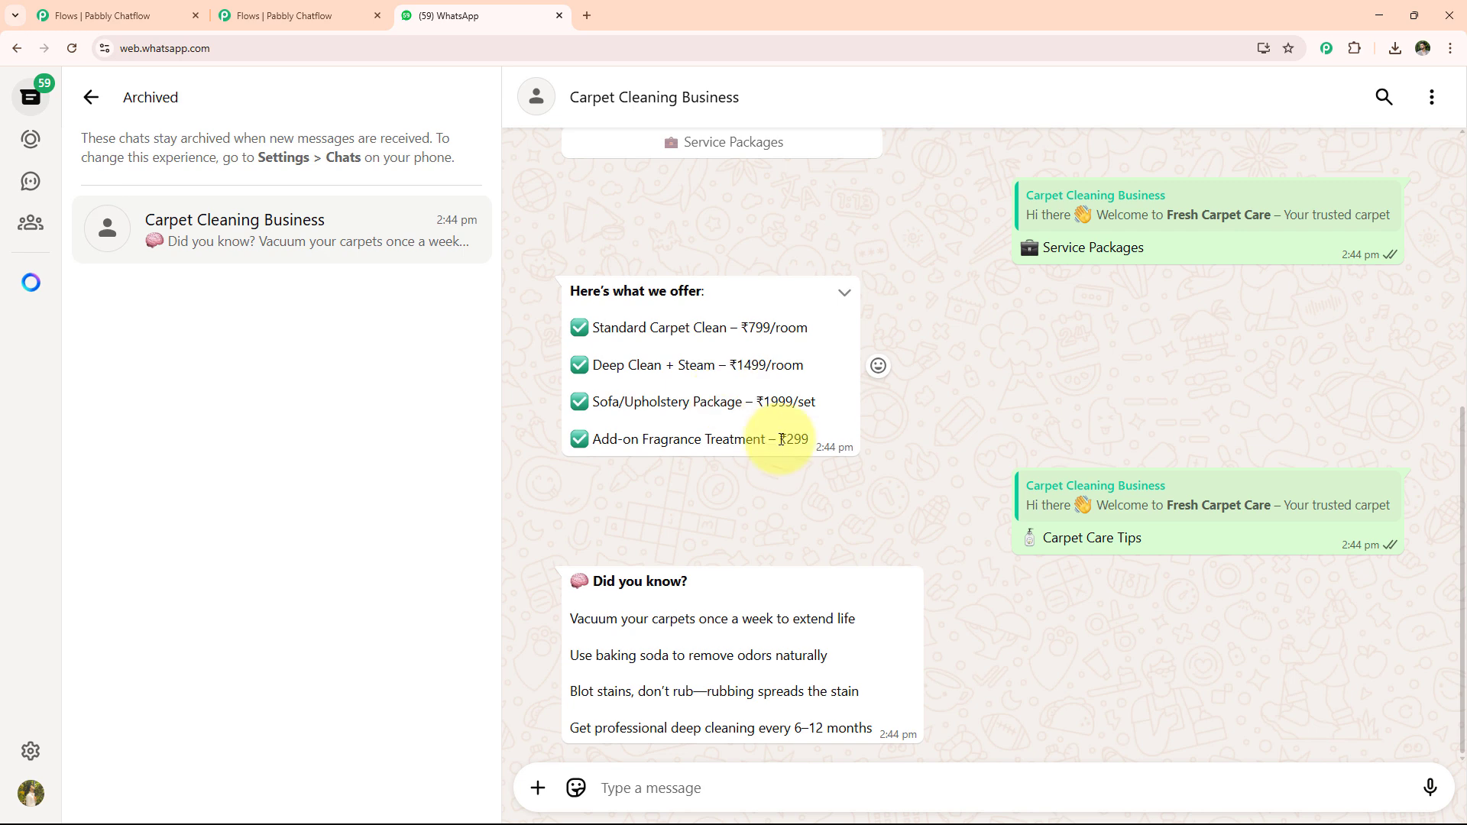
# - Choose Book a Cleaning from the chatbot's welcome message and reply with the customer's full name
pyautogui.scroll(4, 777, 436)
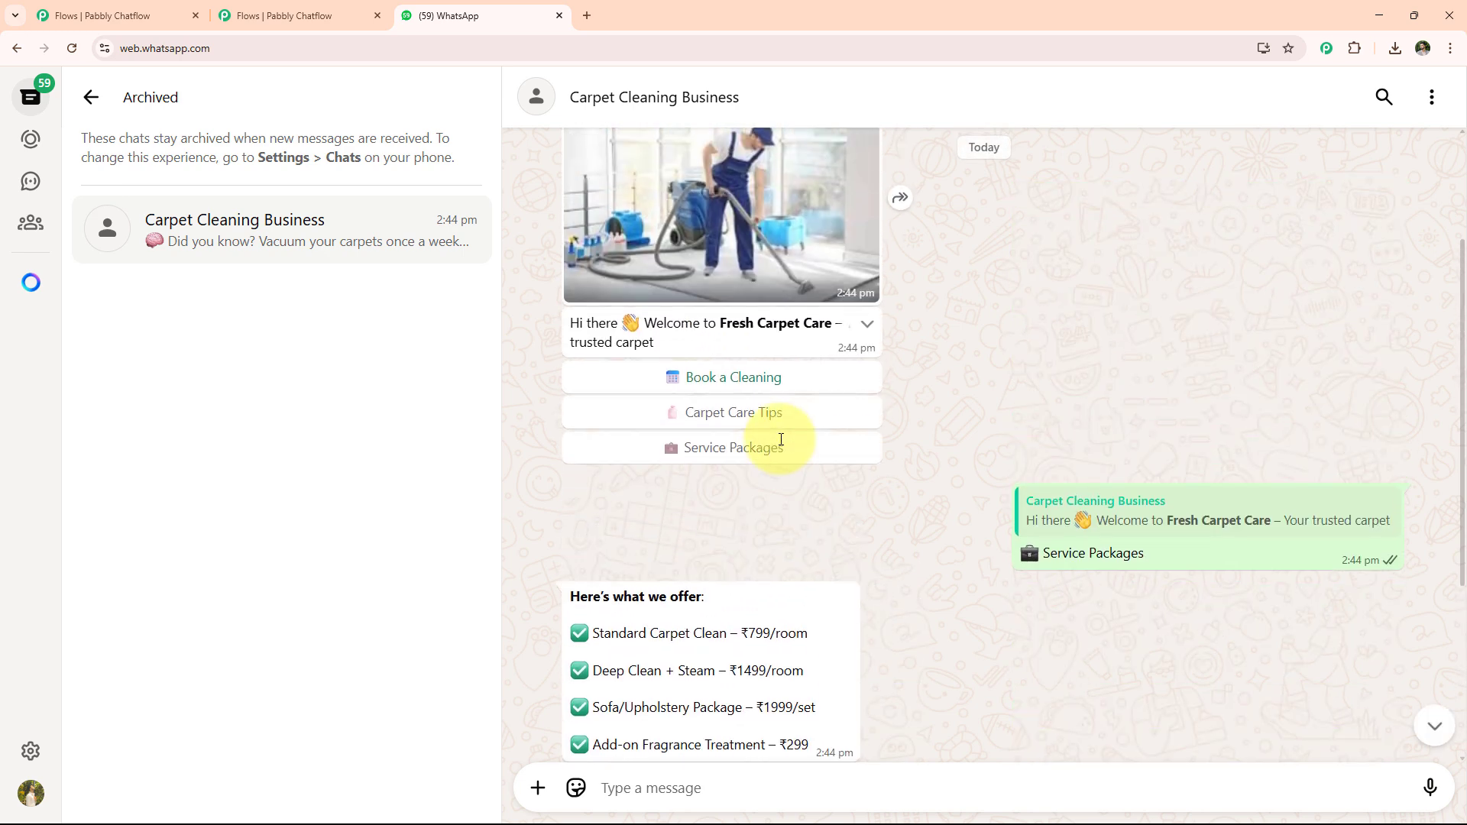
pyautogui.click(745, 378)
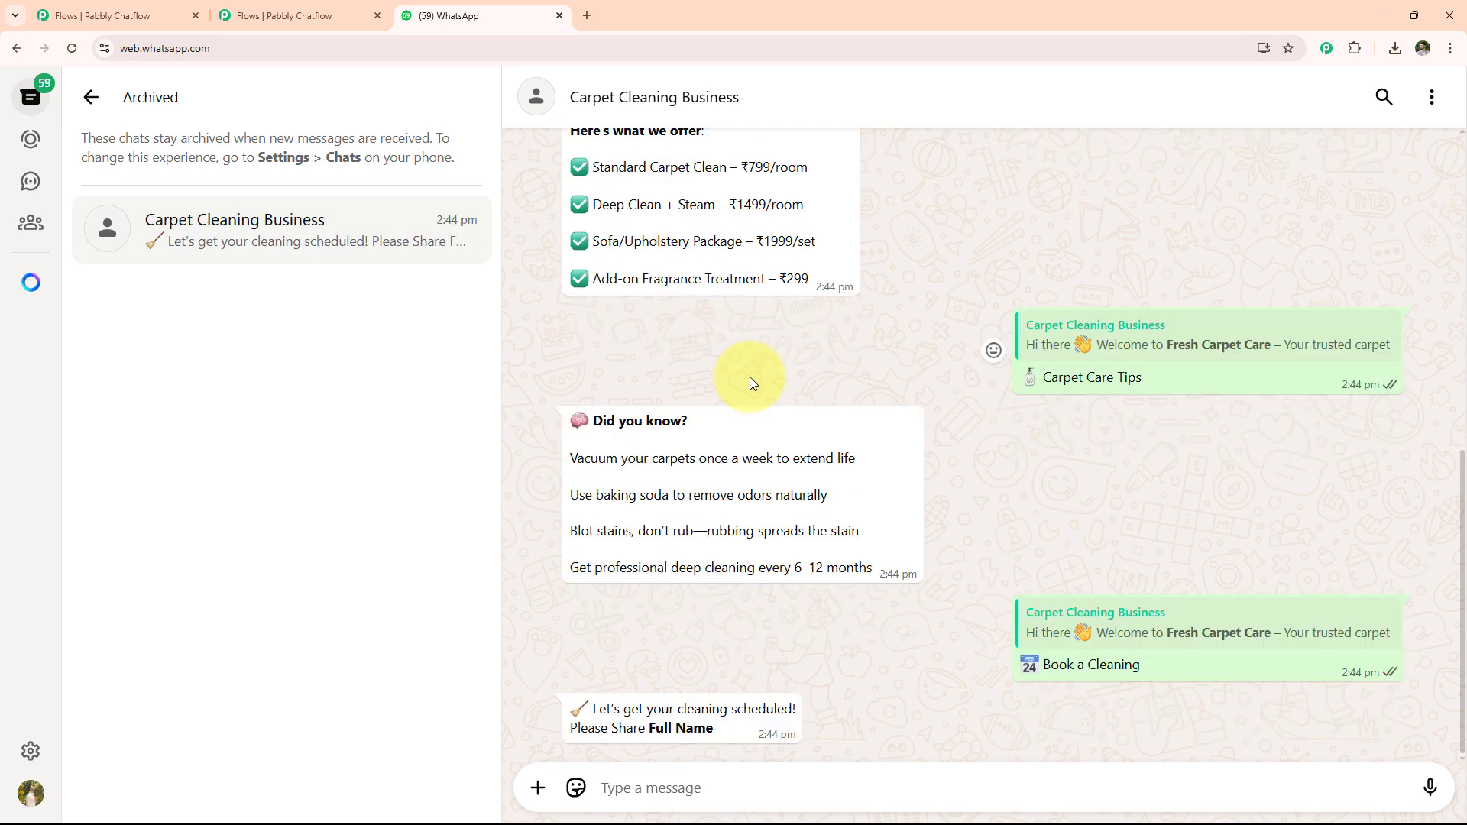
pyautogui.click(794, 783)
pyautogui.write('Test')
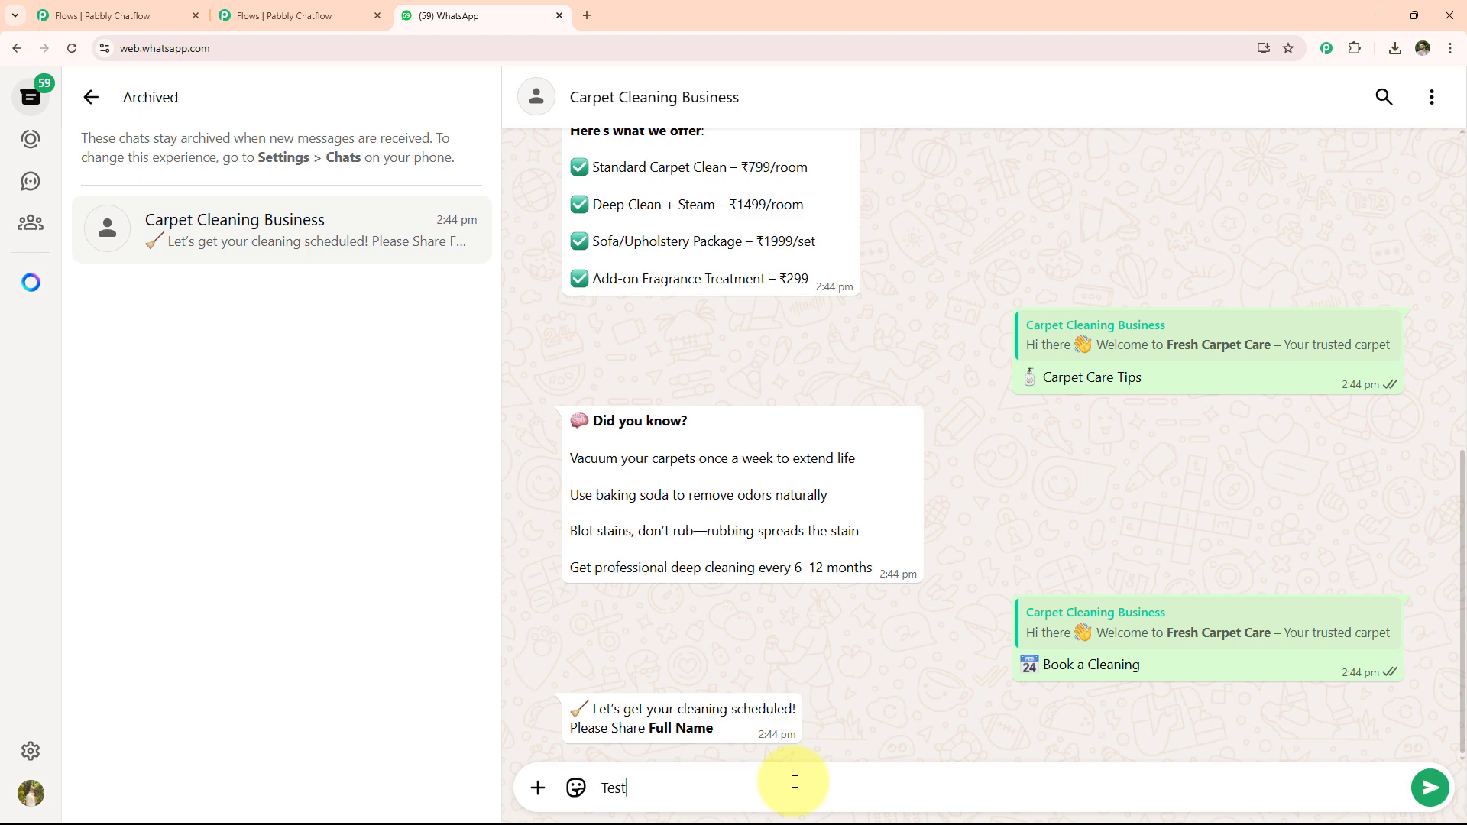
pyautogui.write(' User')
pyautogui.press('Return')
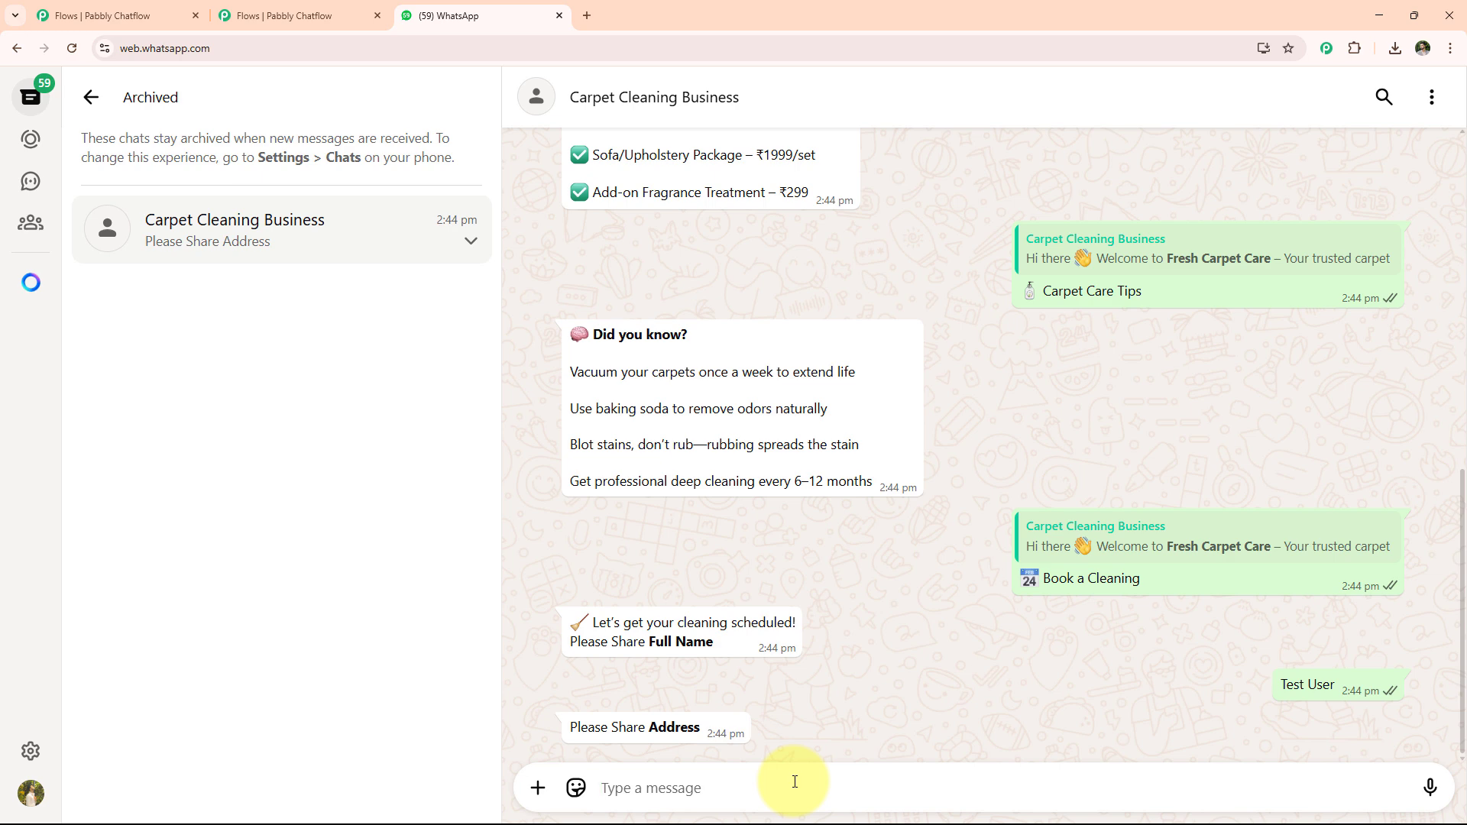
# - Answer the chatbot with the customer's address and "2 rooms carpet" as what needs cleaning
pyautogui.write('xyz')
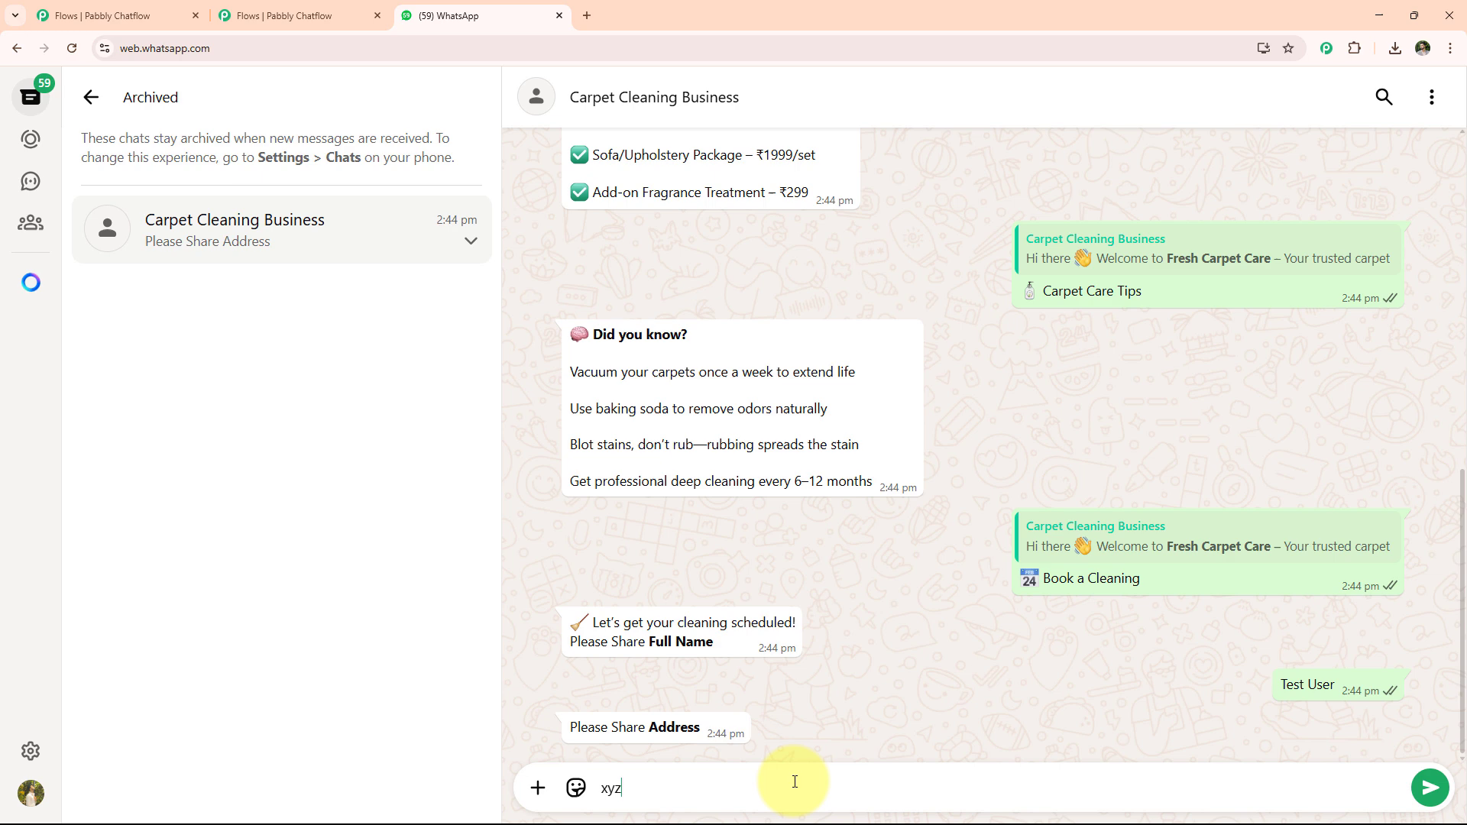
pyautogui.press('Return')
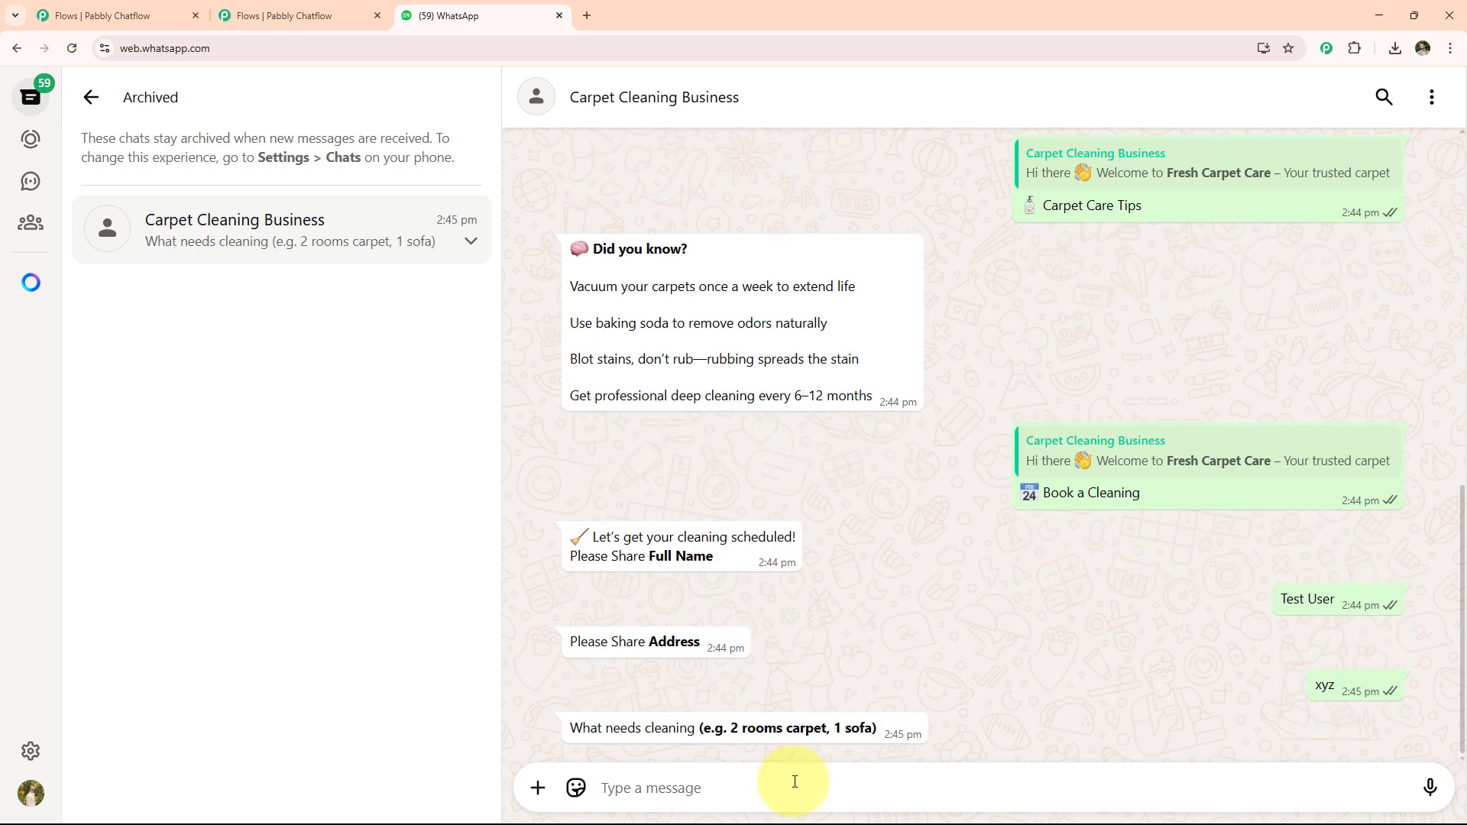
pyautogui.write('2 rooms carpet')
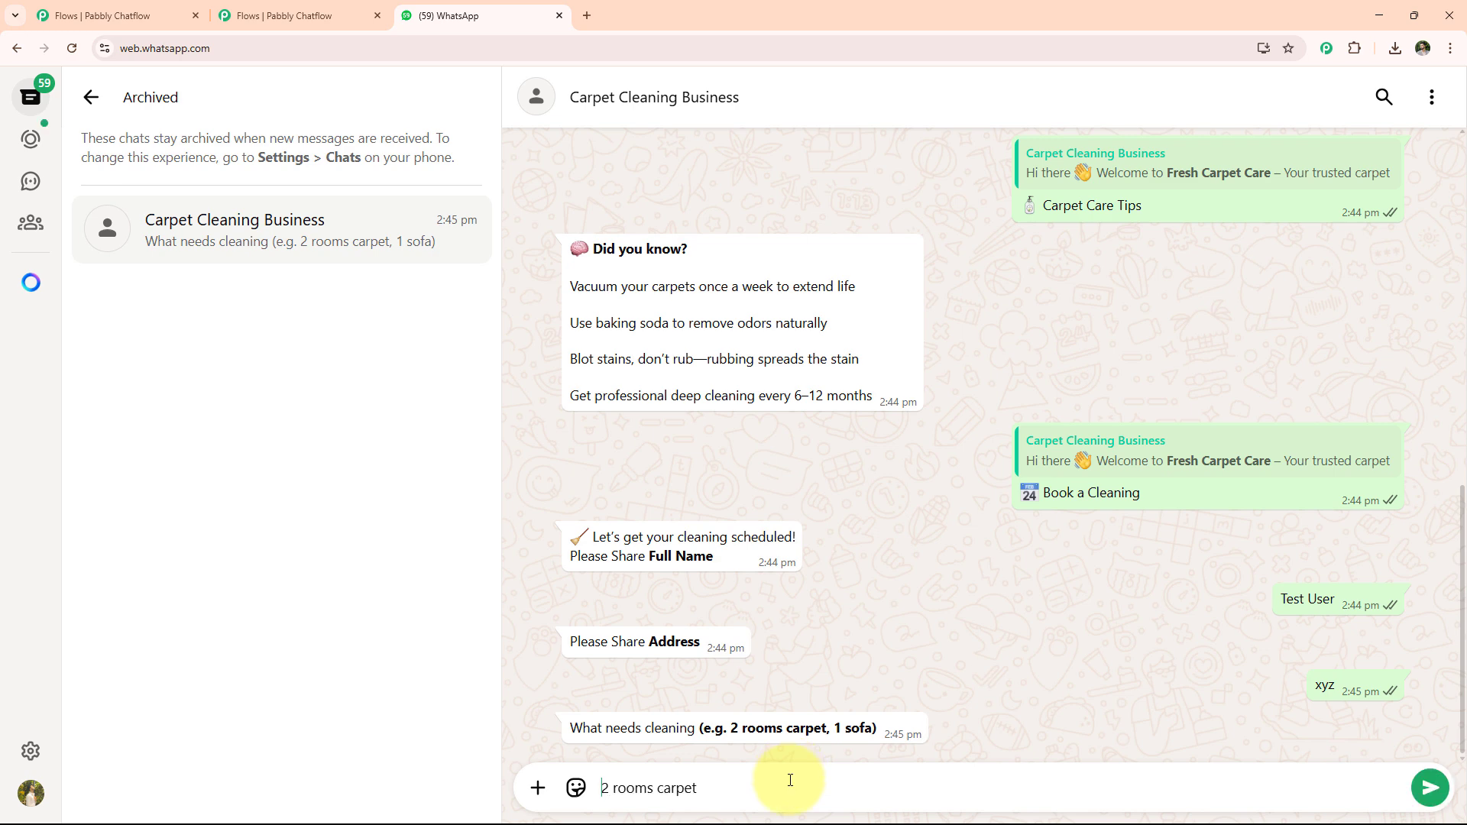
pyautogui.press('Return')
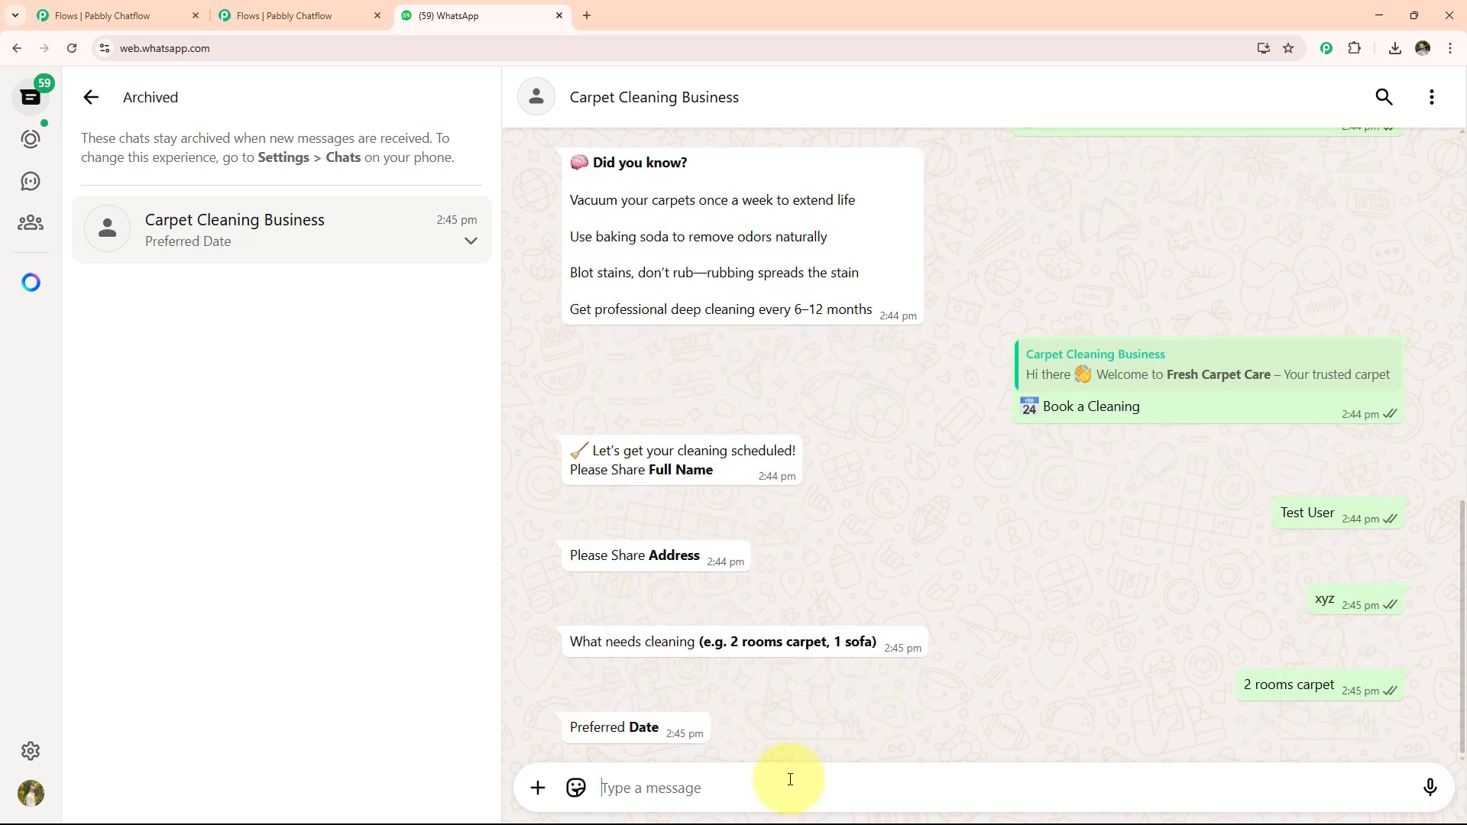
# - Give 28 June as the preferred date and 10 AM as the preferred time, and confirm the booking details
pyautogui.write('2')
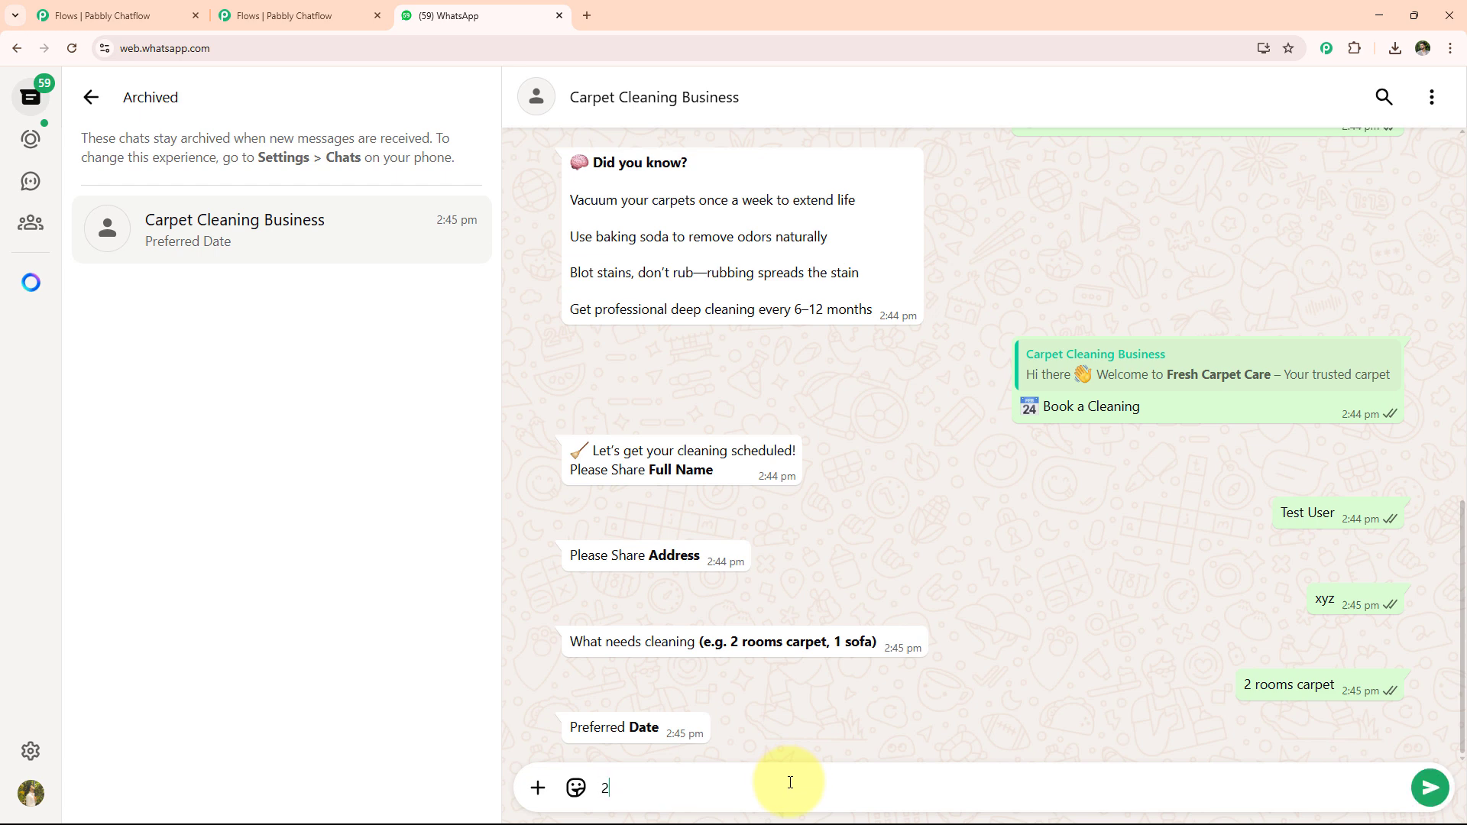
pyautogui.write('8 June')
pyautogui.press('Return')
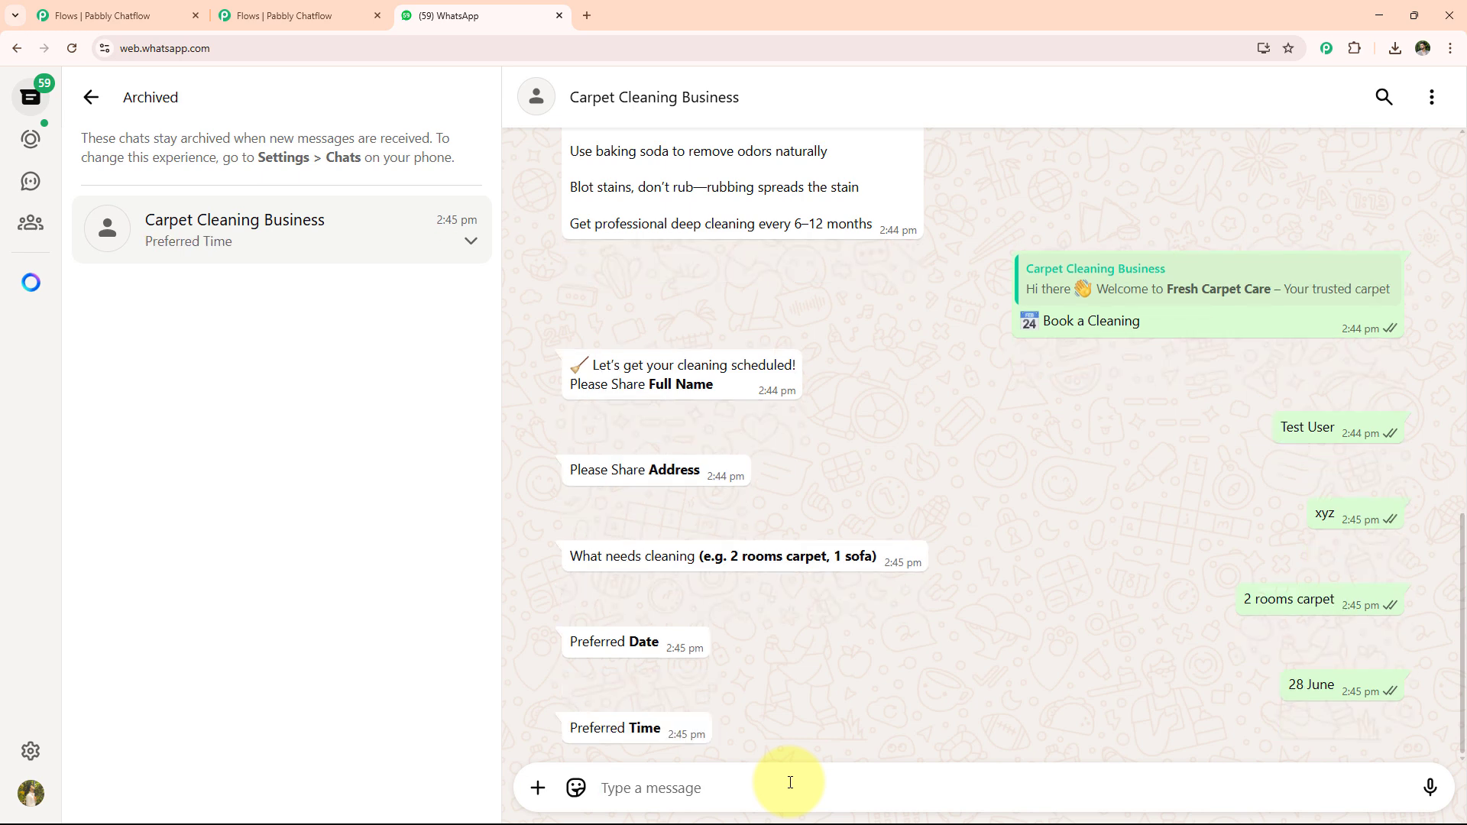
pyautogui.write('10')
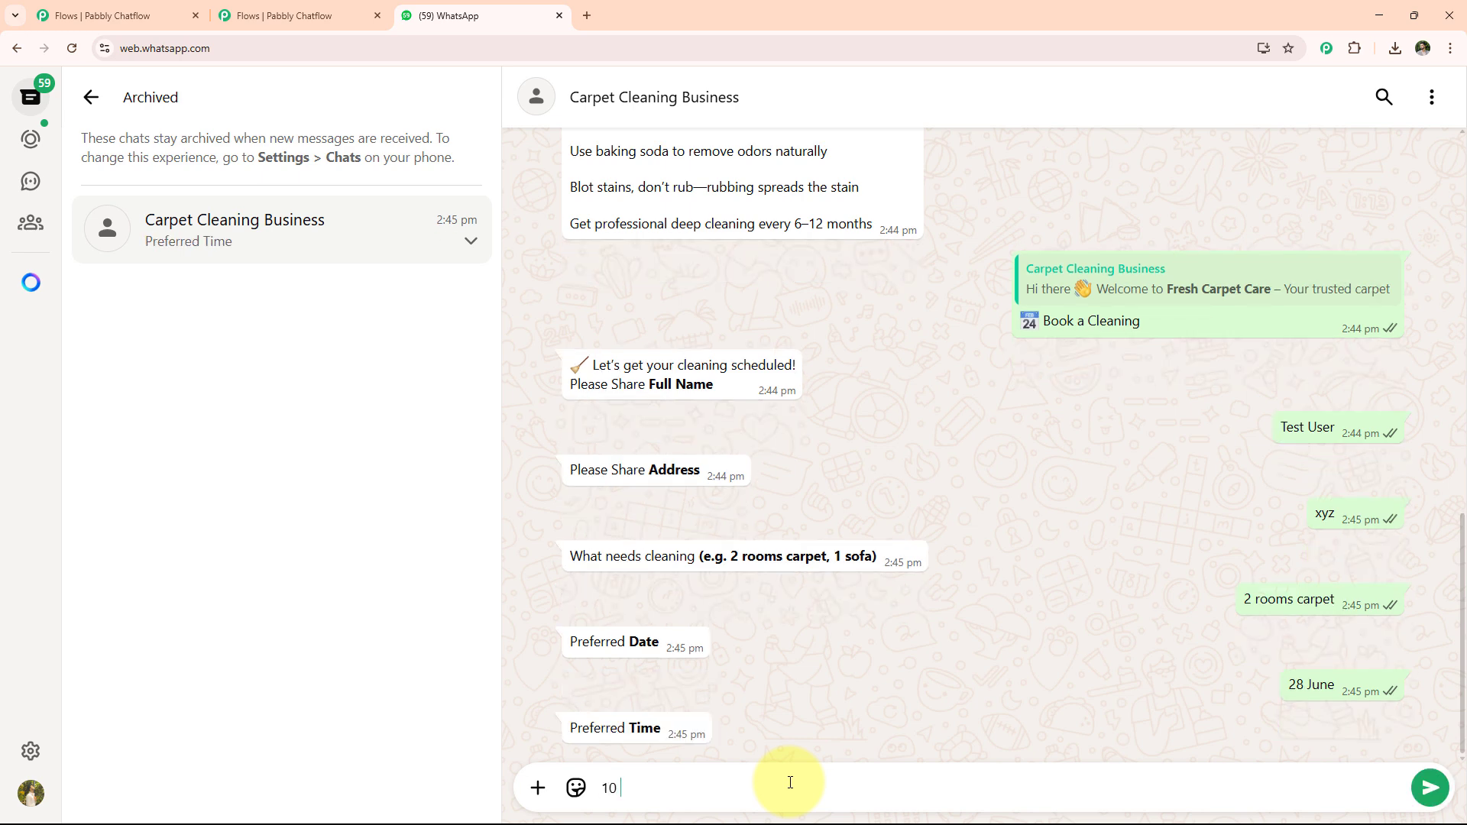
pyautogui.write(' AM')
pyautogui.press('Return')
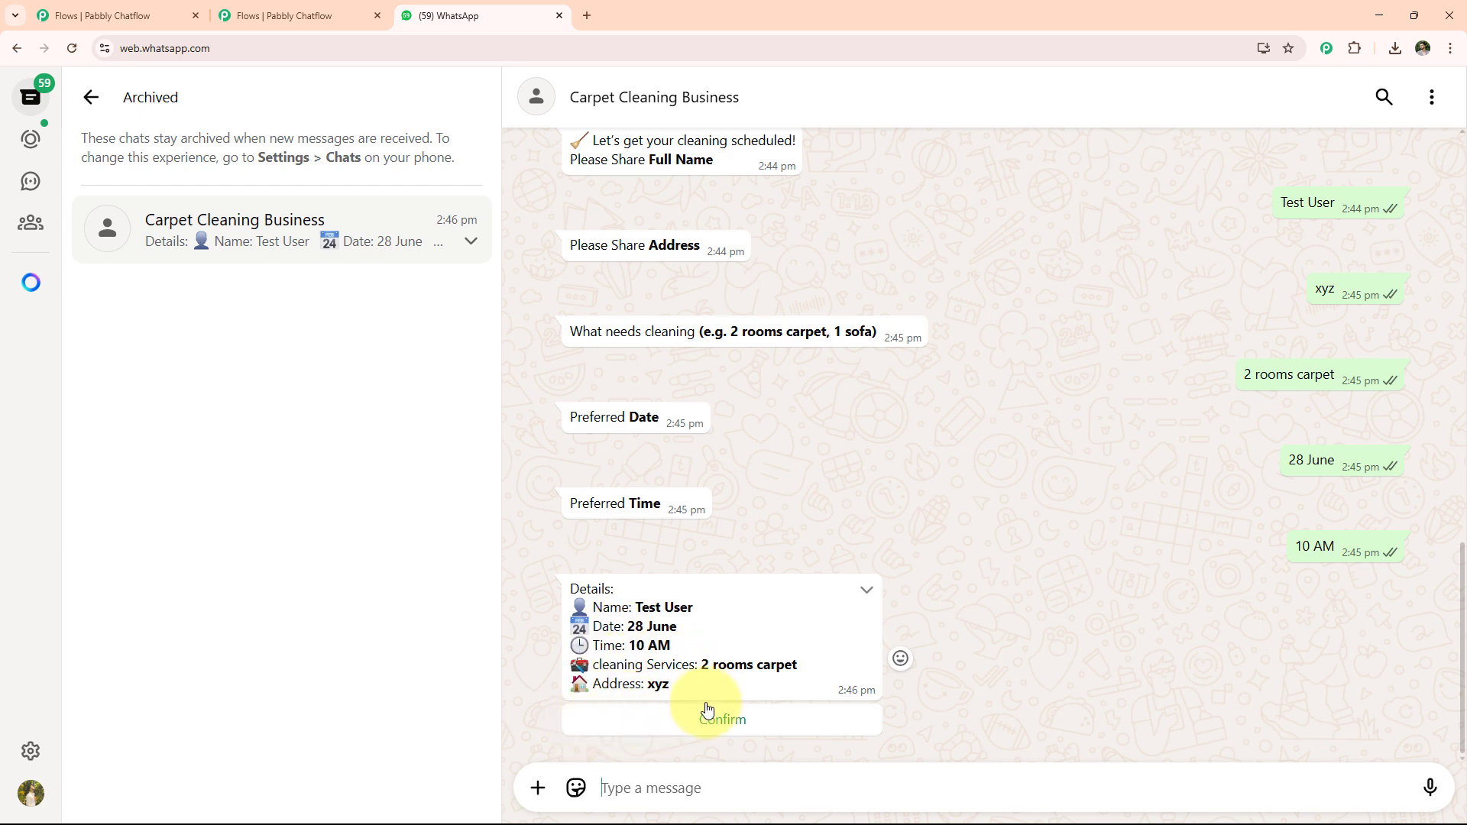
pyautogui.click(738, 733)
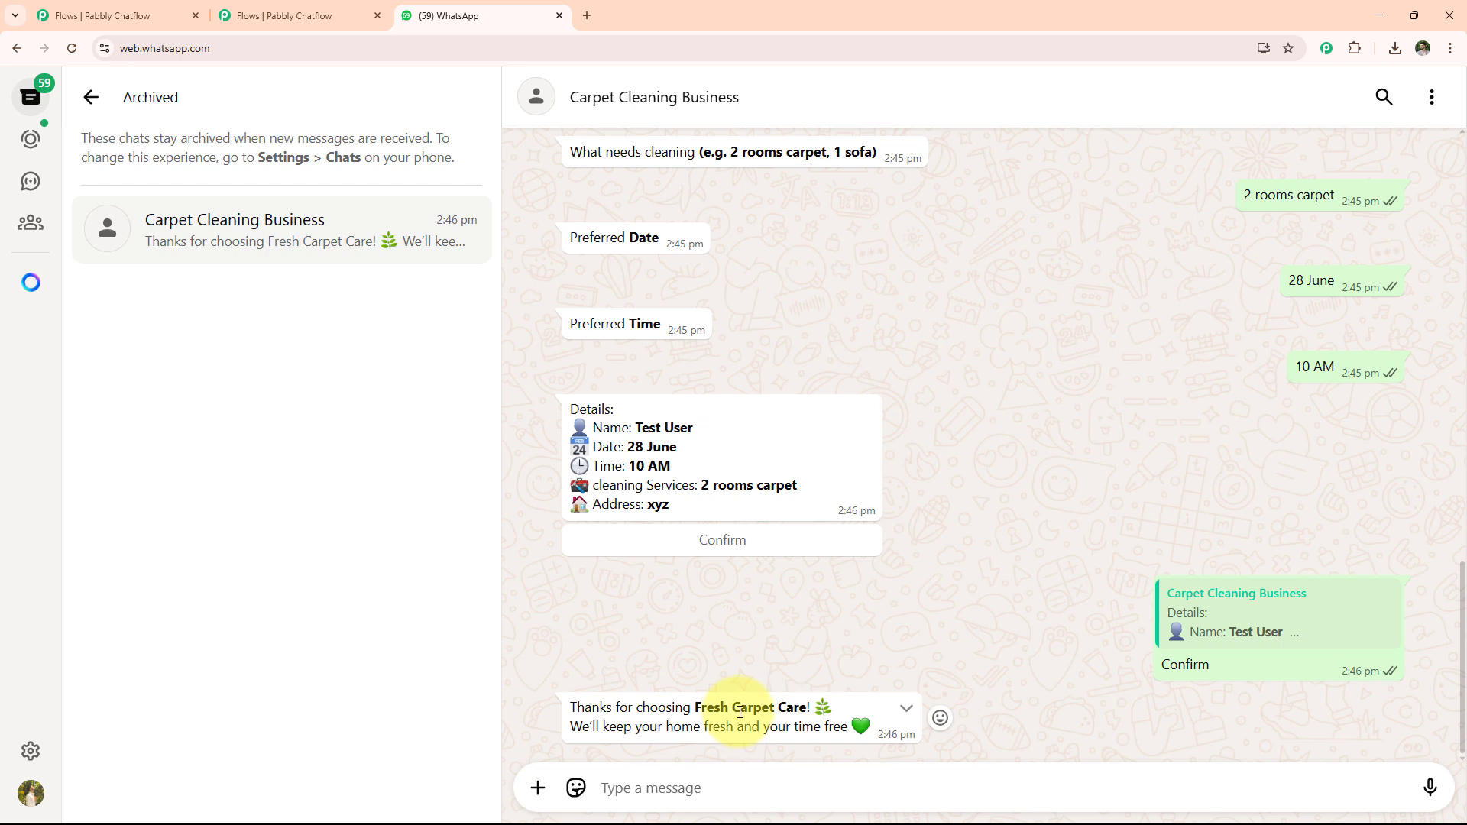
pyautogui.click(309, 16)
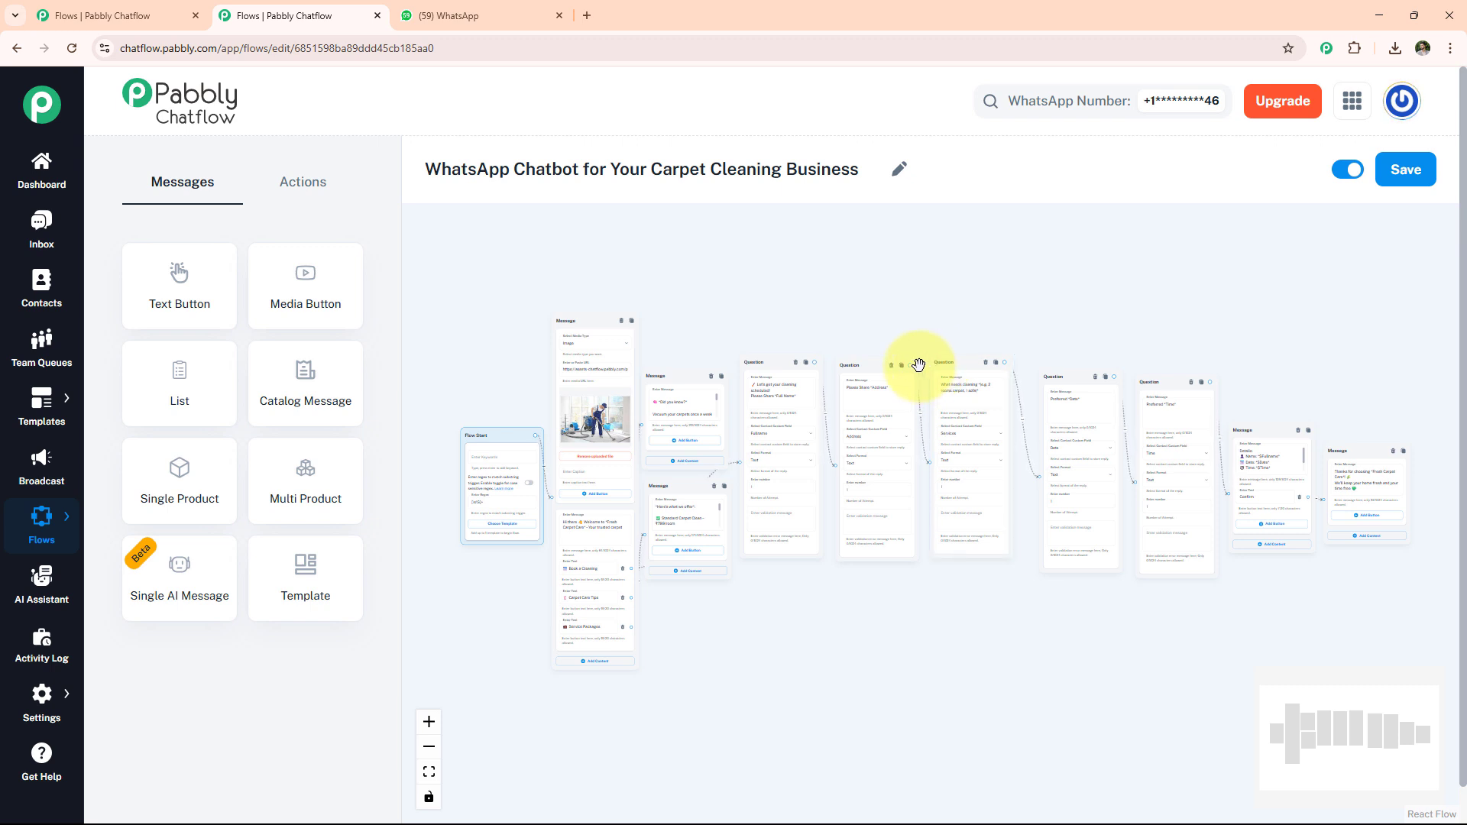
pyautogui.click(586, 15)
pyautogui.write('www')
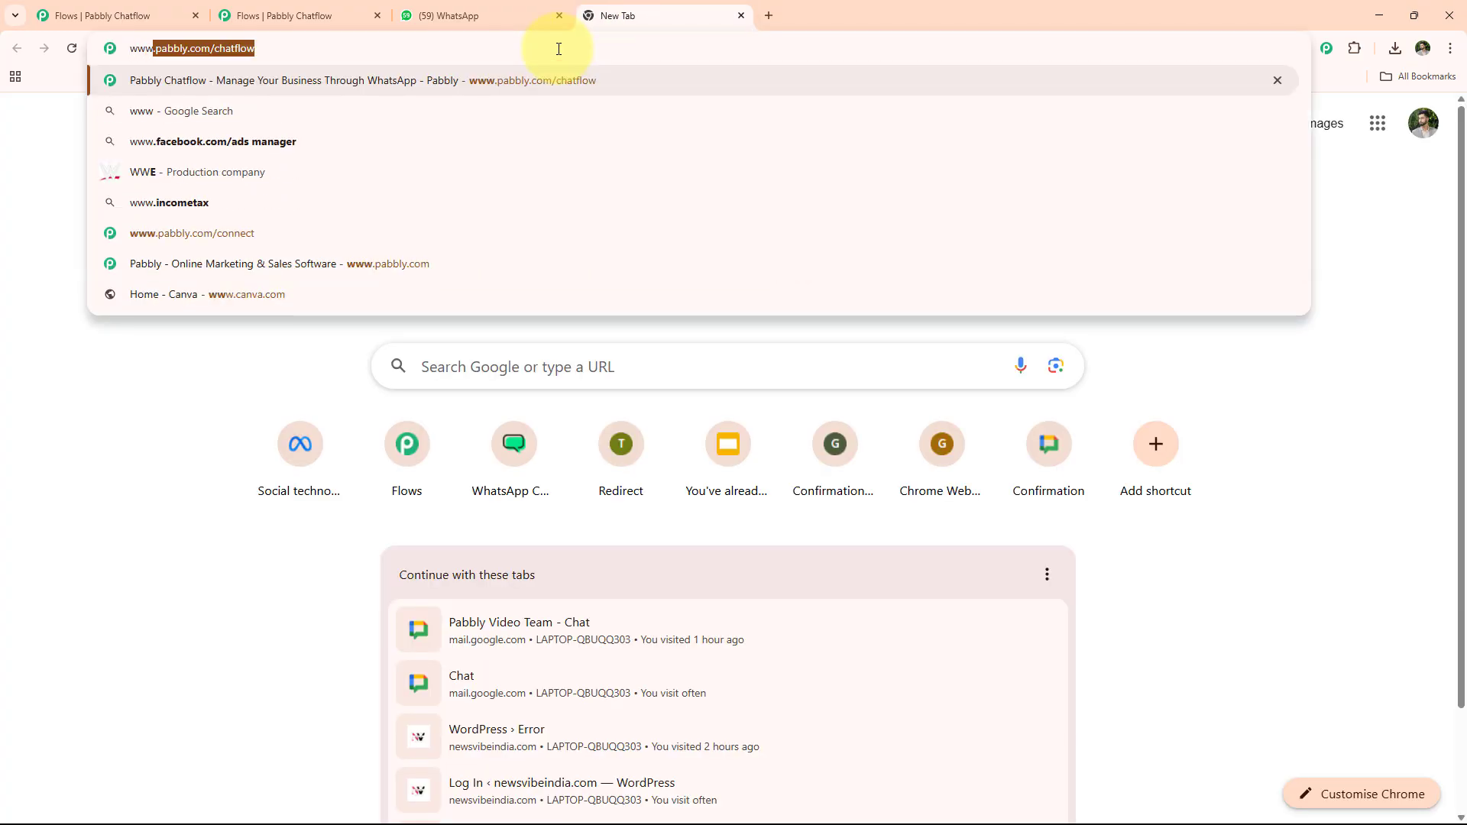
pyautogui.press('Right')
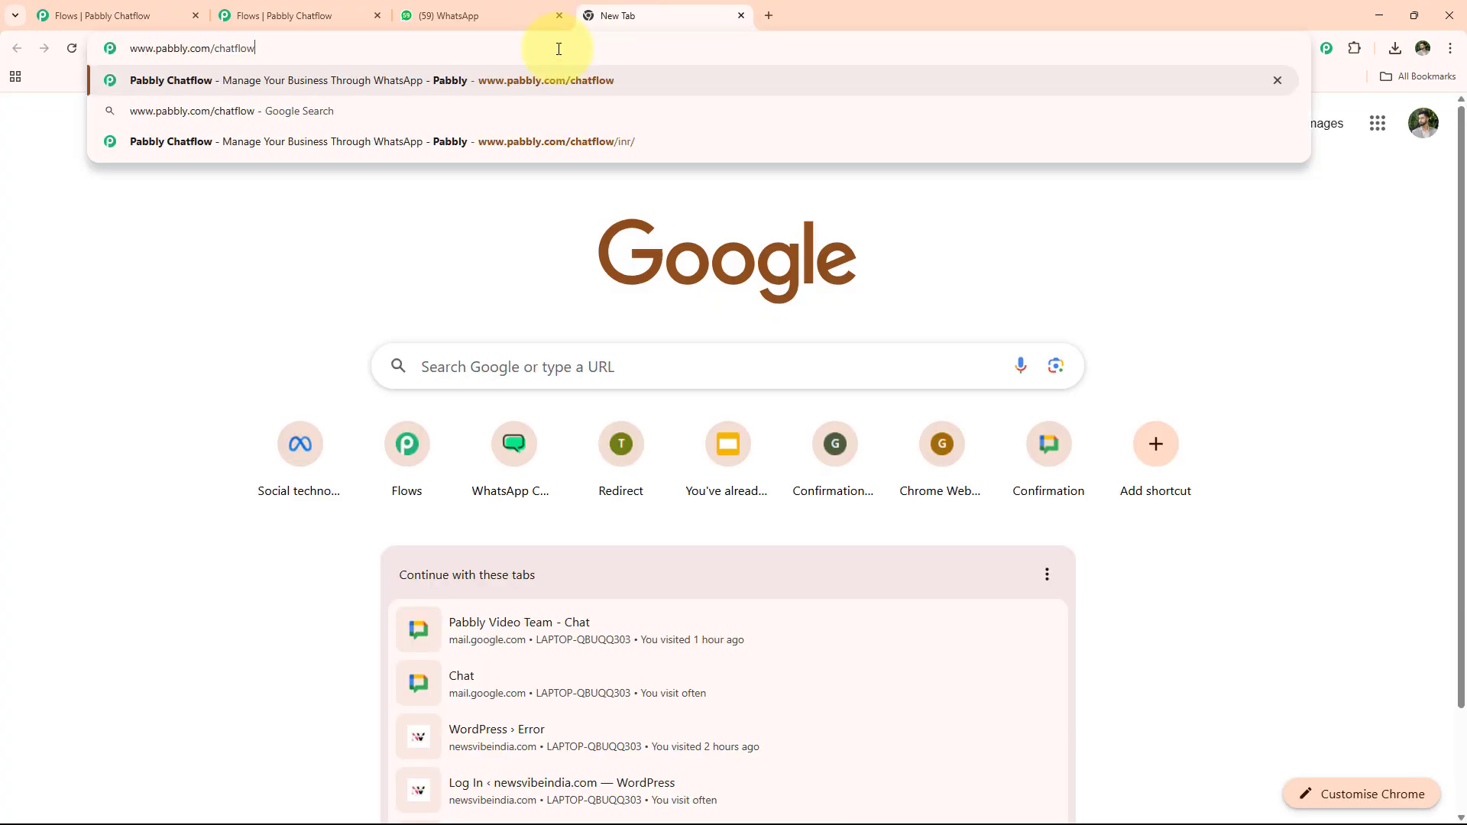
pyautogui.press('Return')
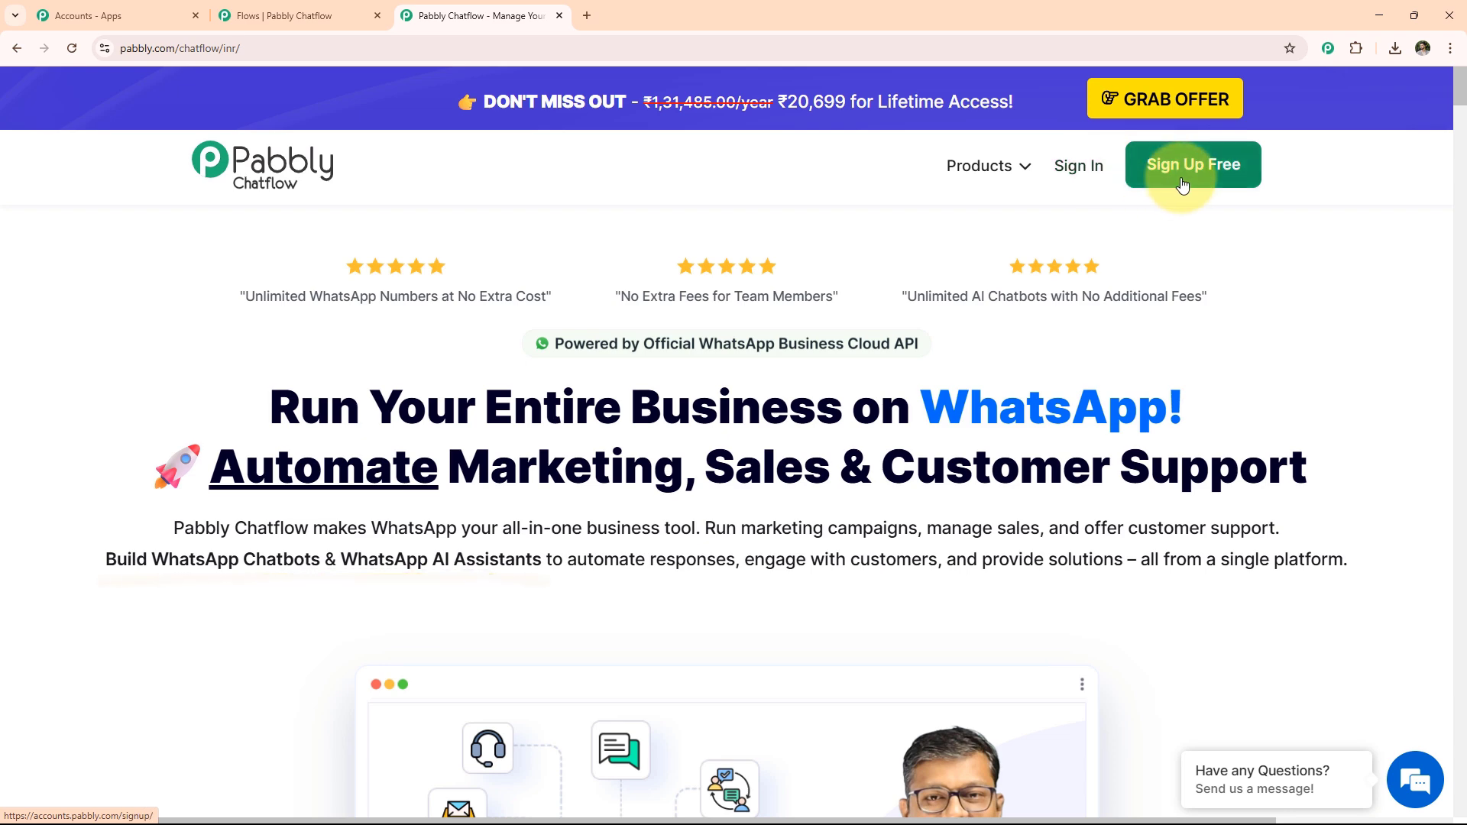
# - Sign in to the Pabbly account and access the Pabbly Chatflow application
pyautogui.click(1093, 173)
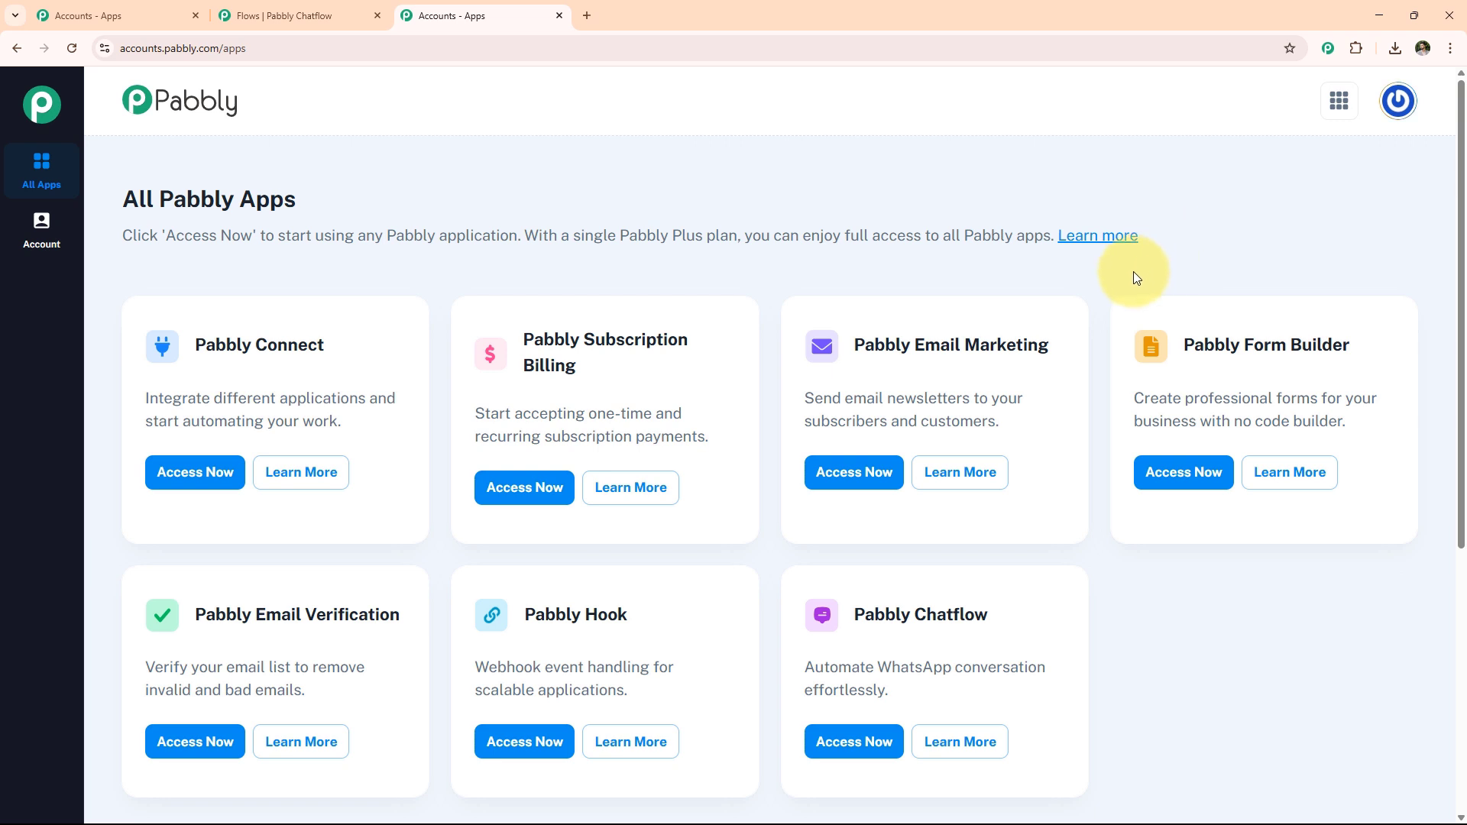
pyautogui.click(872, 742)
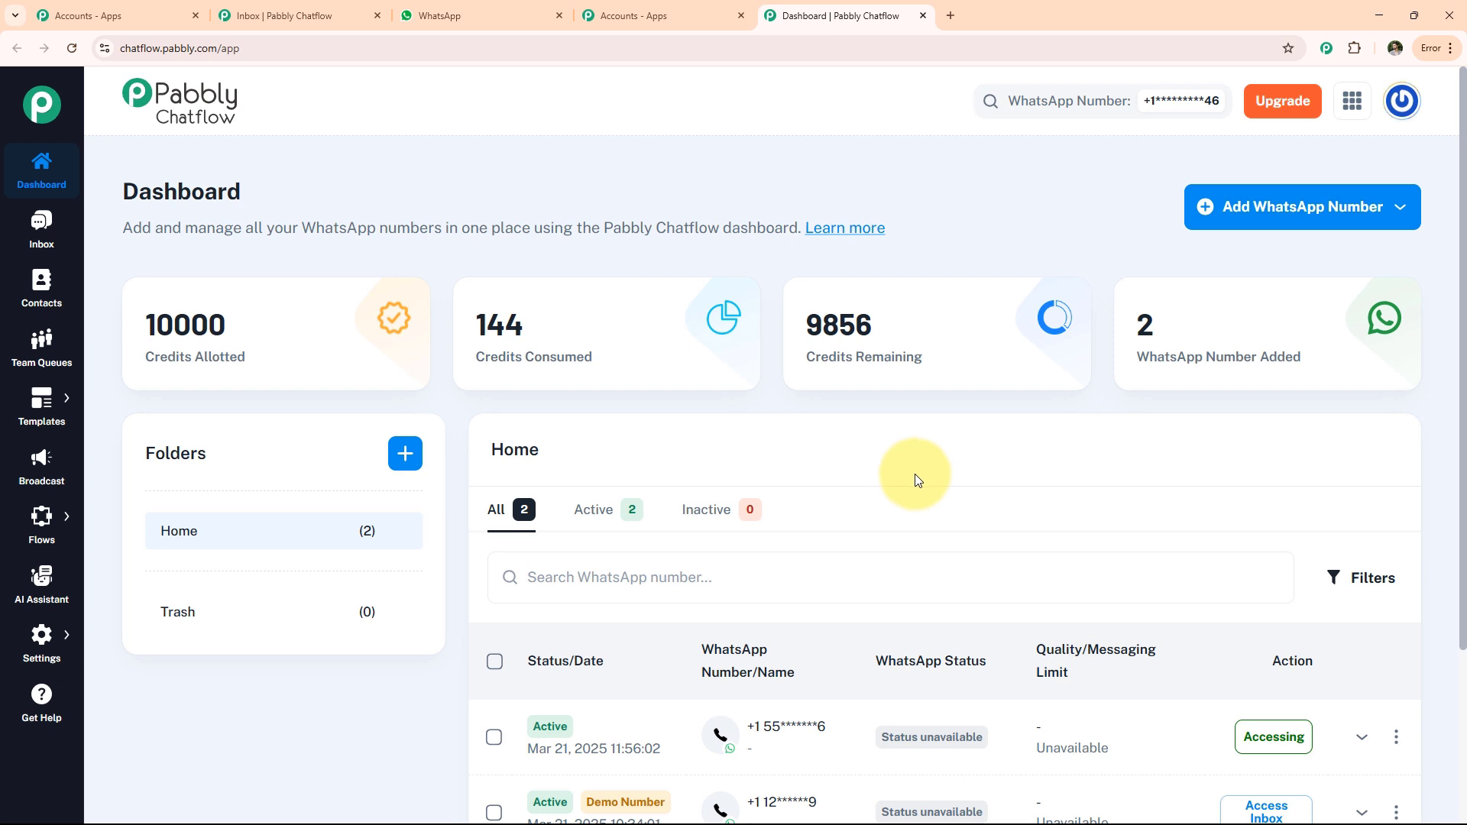
# - Inspect the Manual Token Connect form for adding a WhatsApp number and close it without filling it in
pyautogui.click(1270, 220)
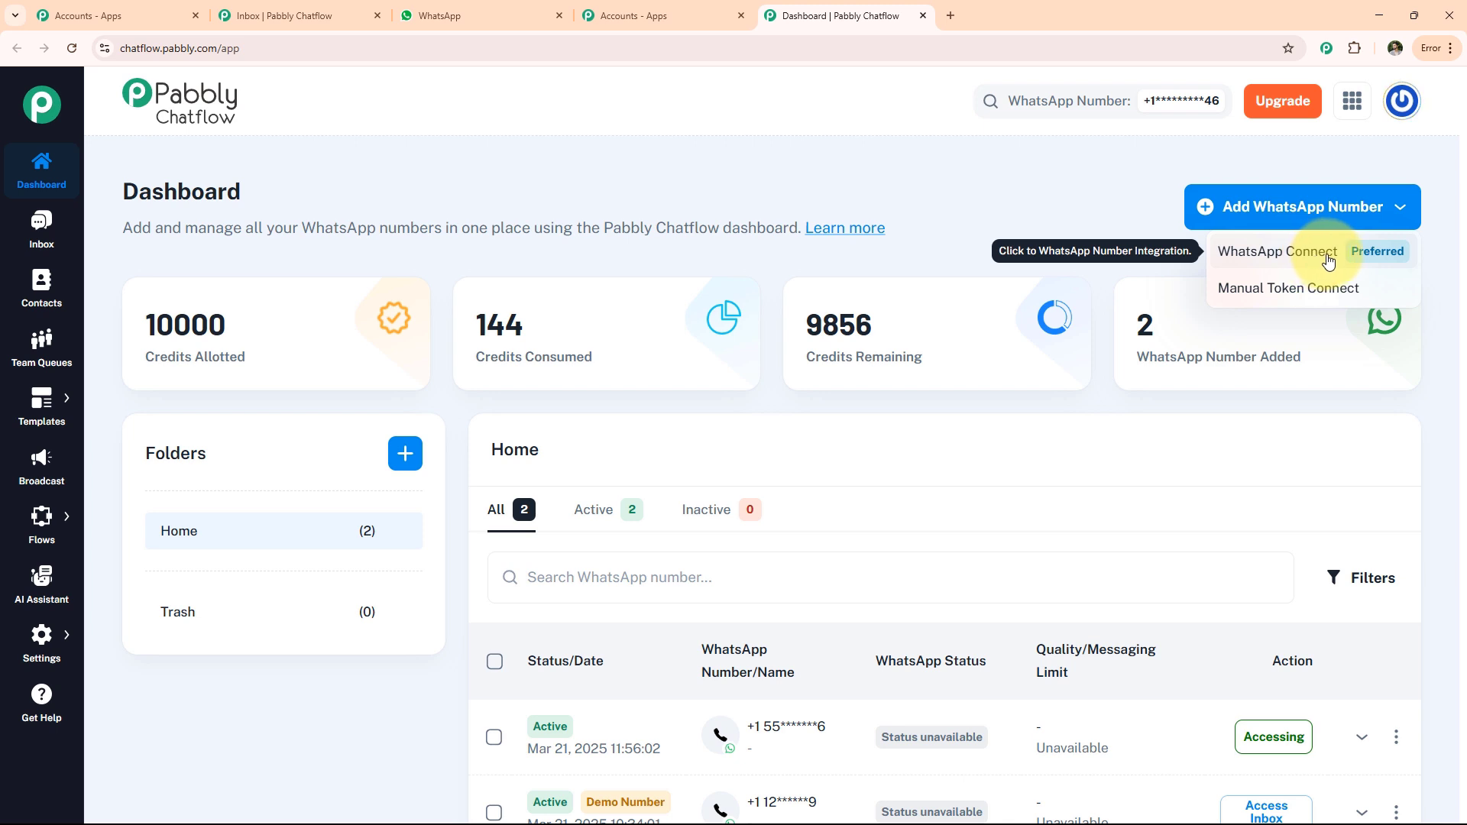
pyautogui.click(1297, 297)
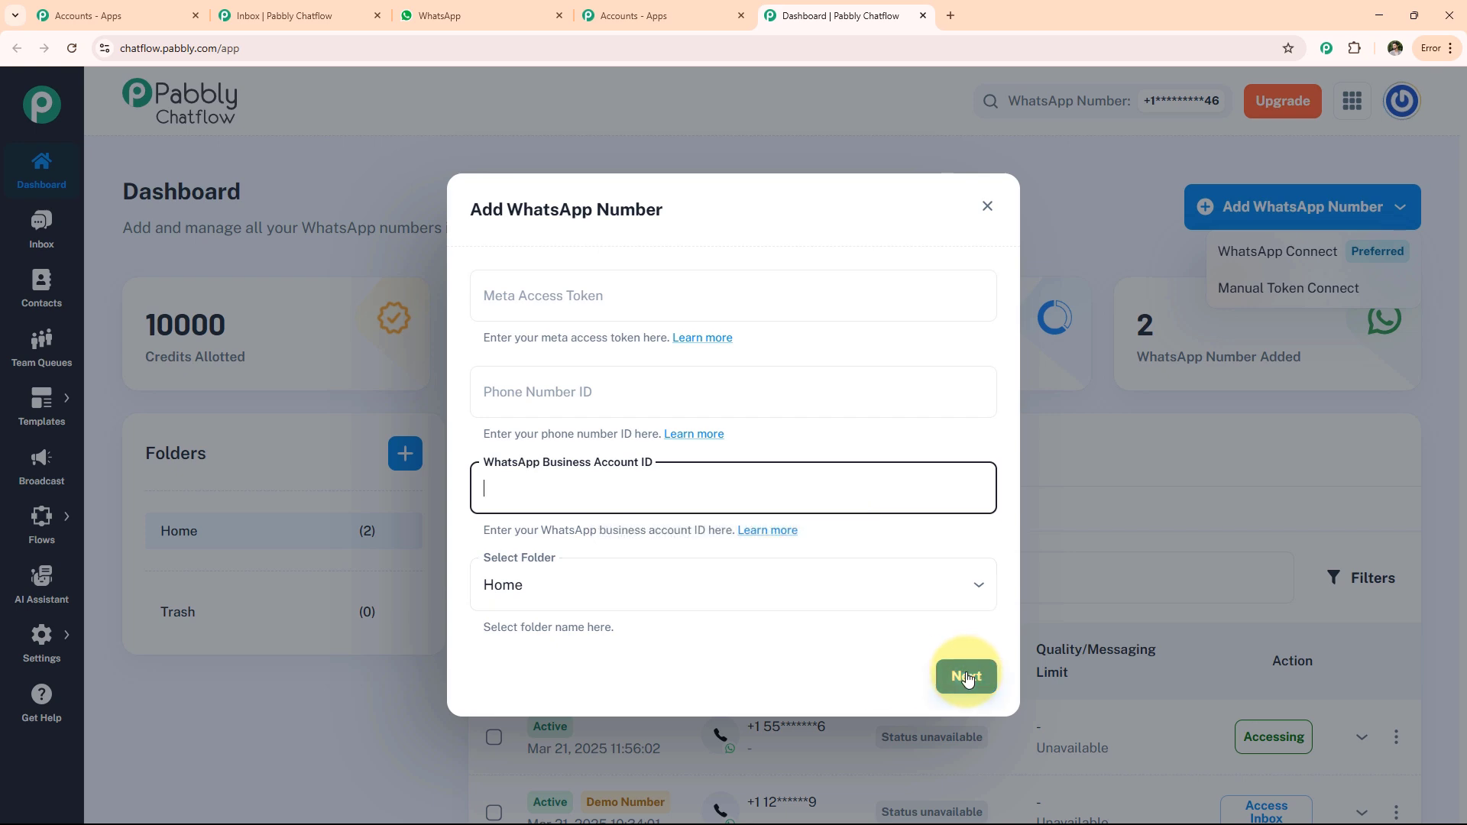
pyautogui.click(846, 734)
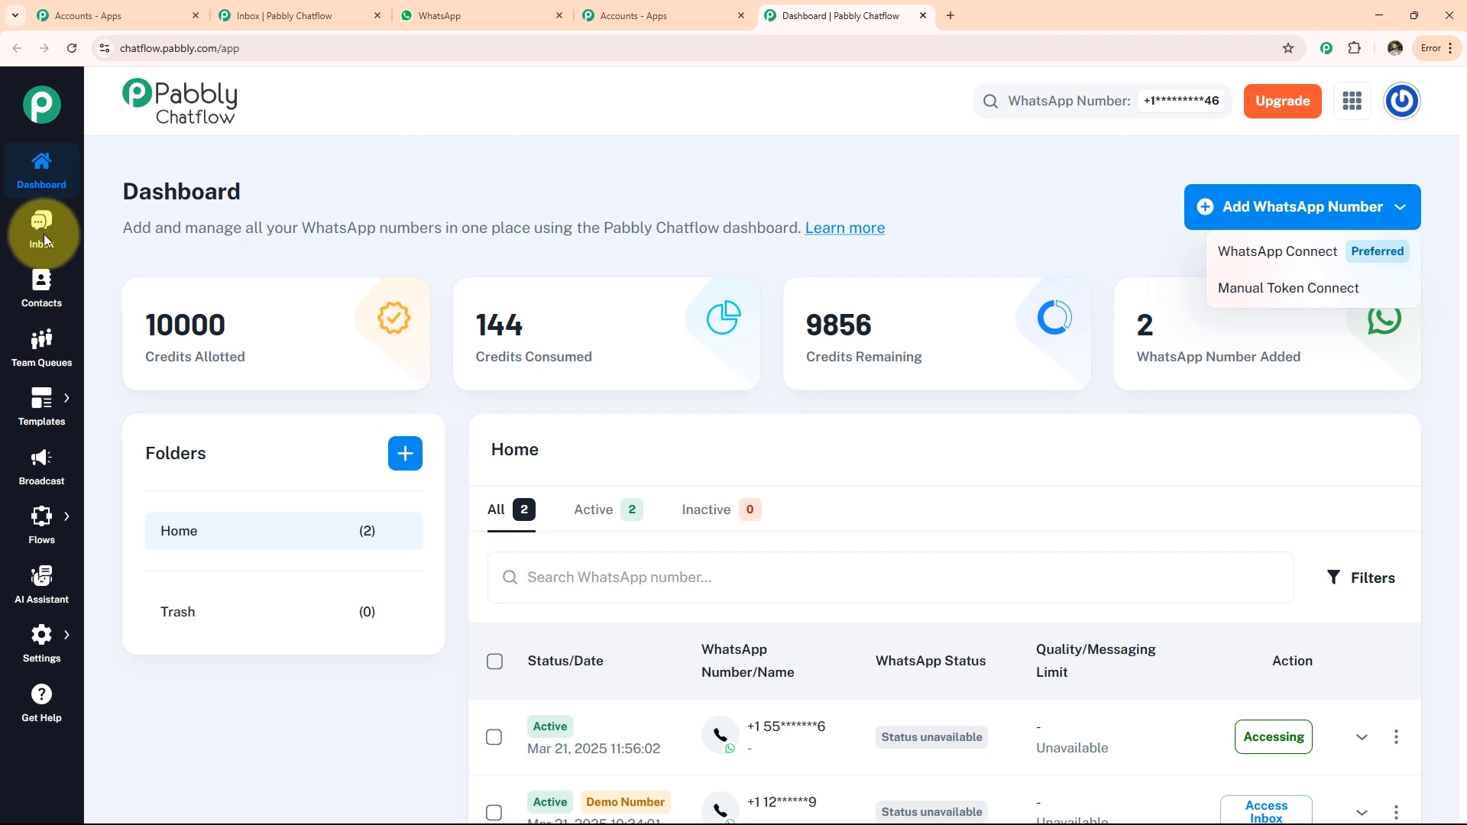
# - Look over the Contacts page and the Team Queues page
pyautogui.click(42, 284)
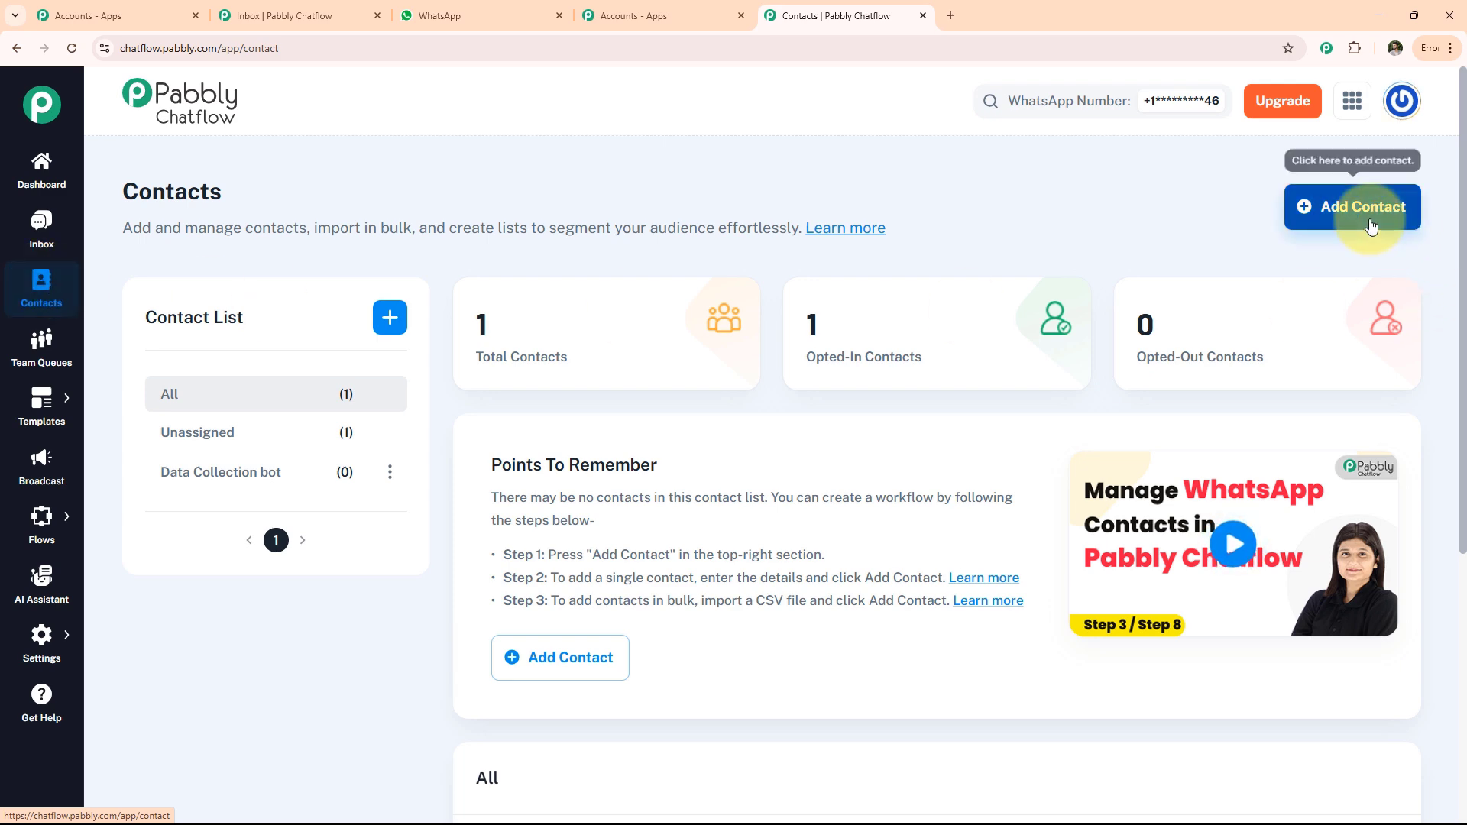
pyautogui.scroll(-4, 321, 344)
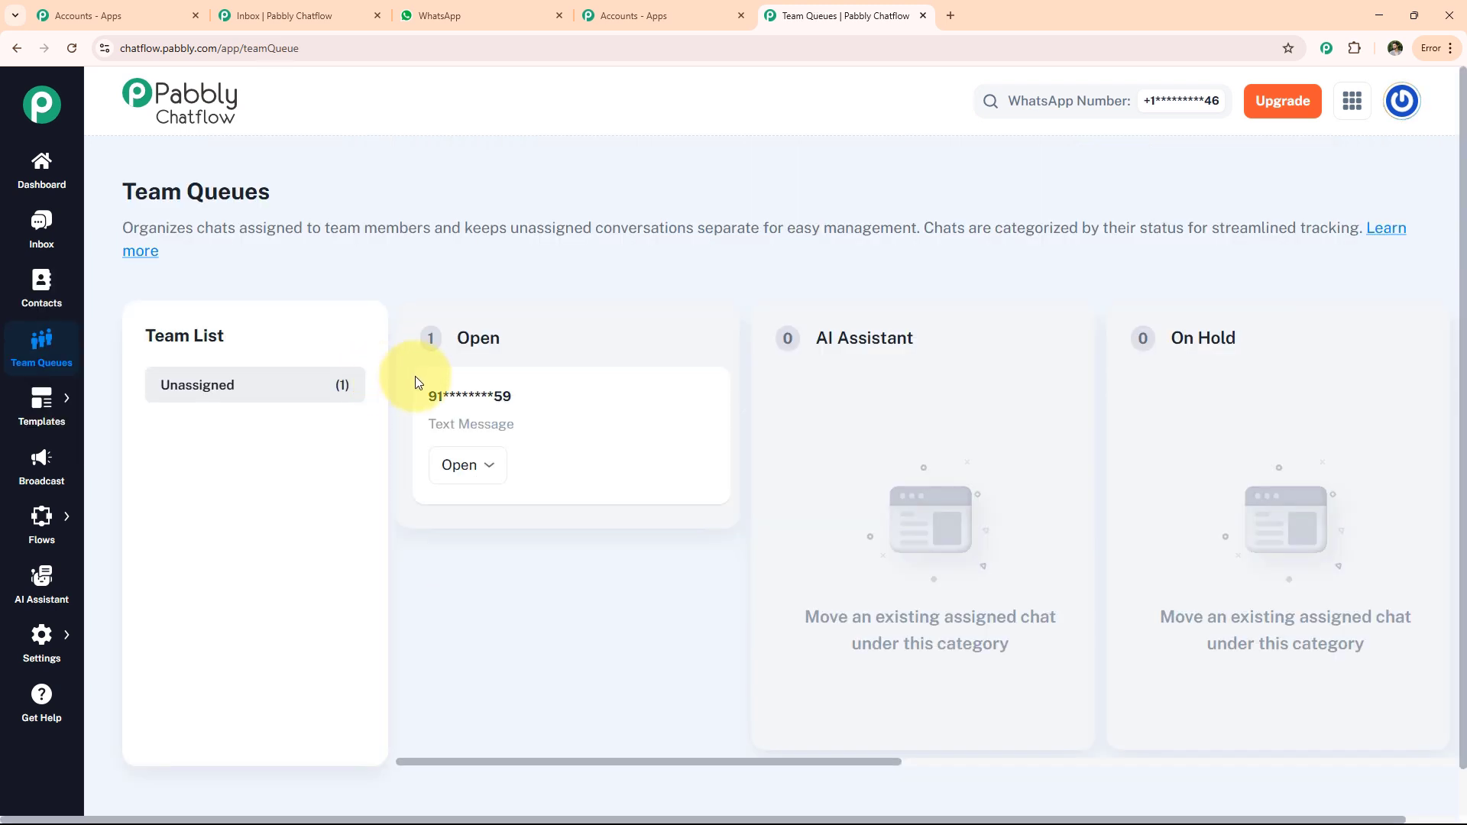
# - Start a new message template and review its category, language, type and interactive action fields
pyautogui.click(41, 405)
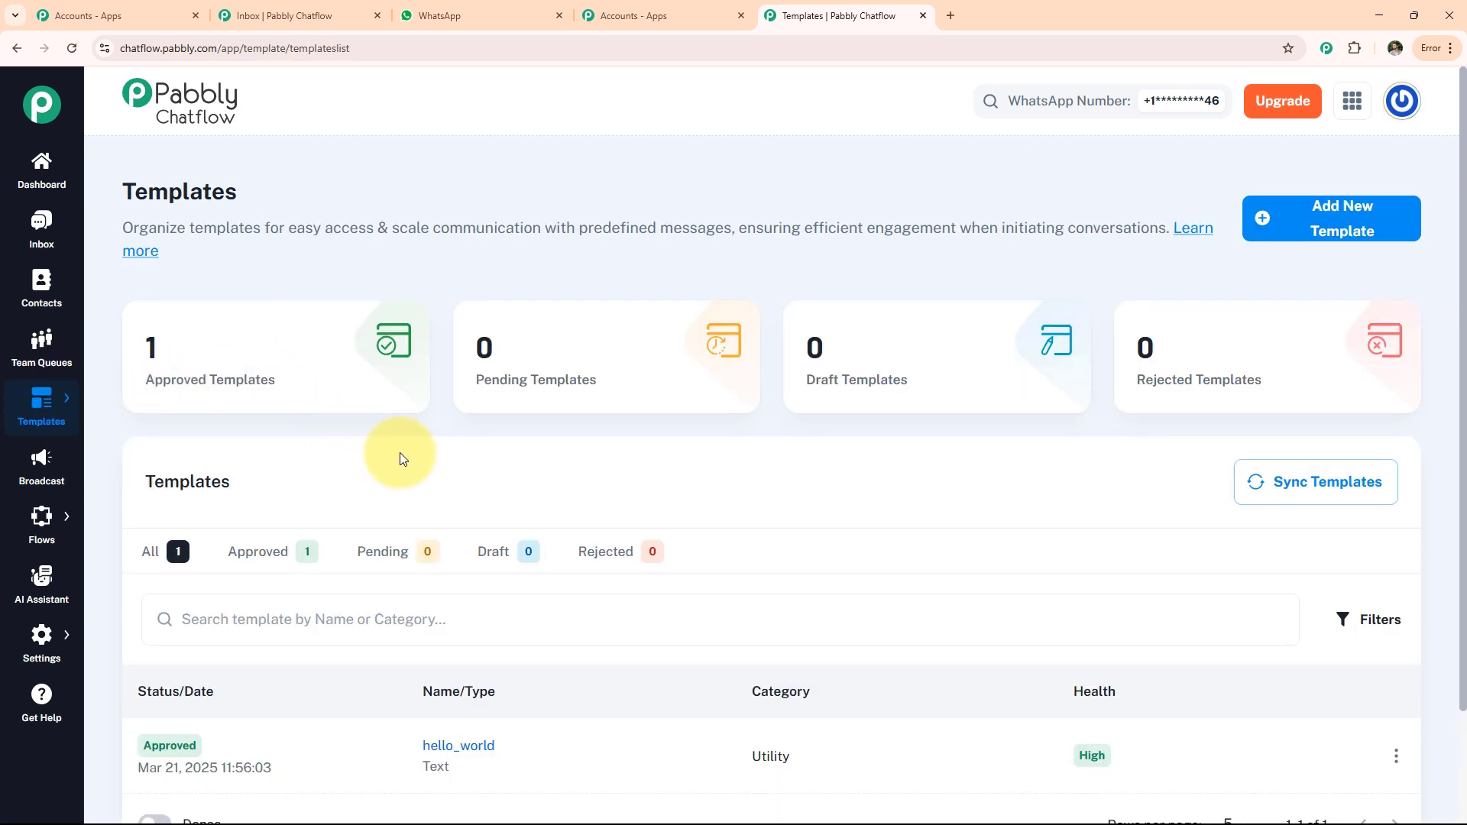
pyautogui.click(1329, 228)
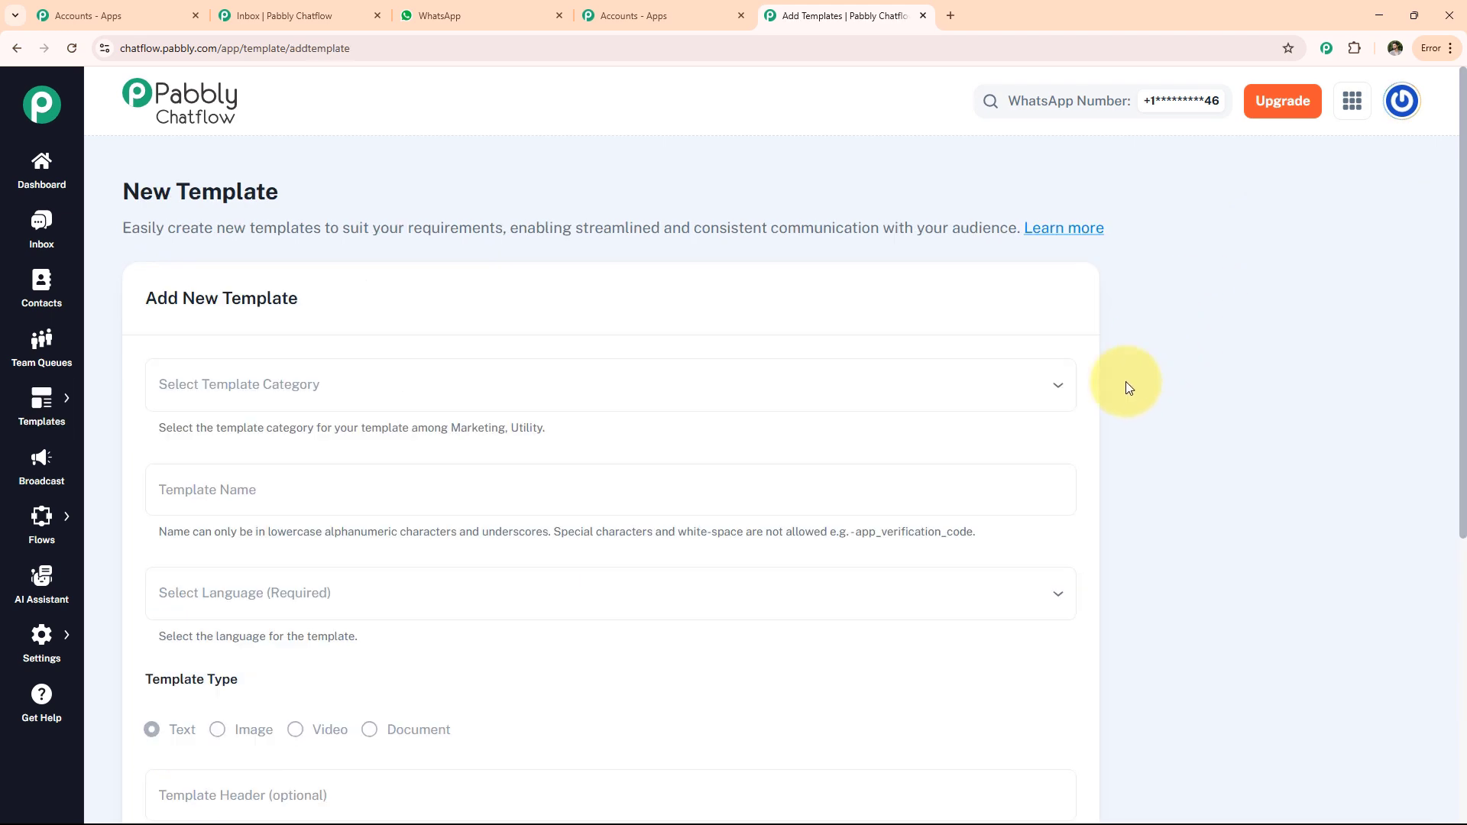
pyautogui.scroll(-6, 432, 535)
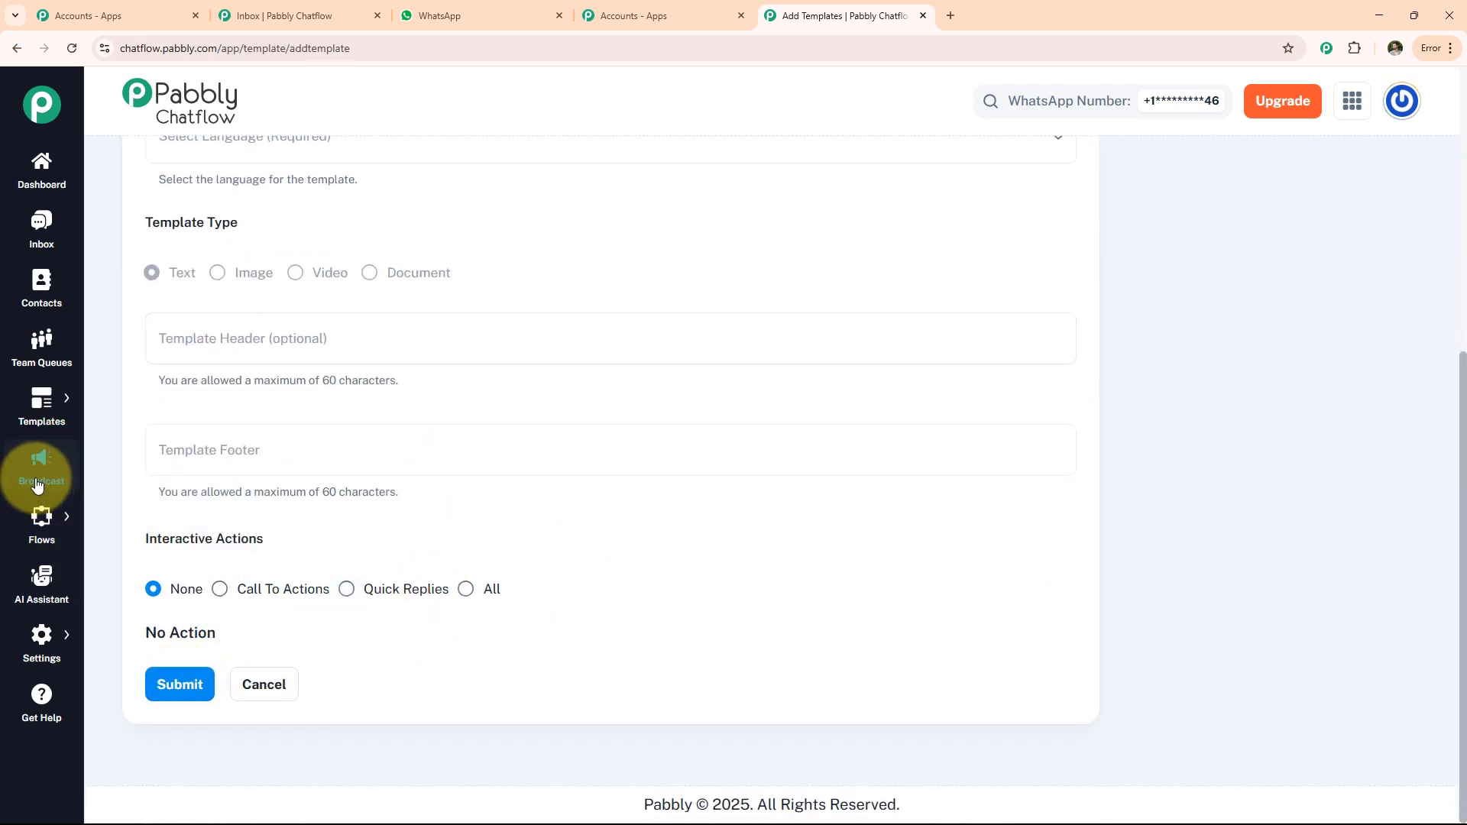
# - Start a new WhatsApp broadcast and review its broadcast type, contact list and message type settings
pyautogui.click(35, 481)
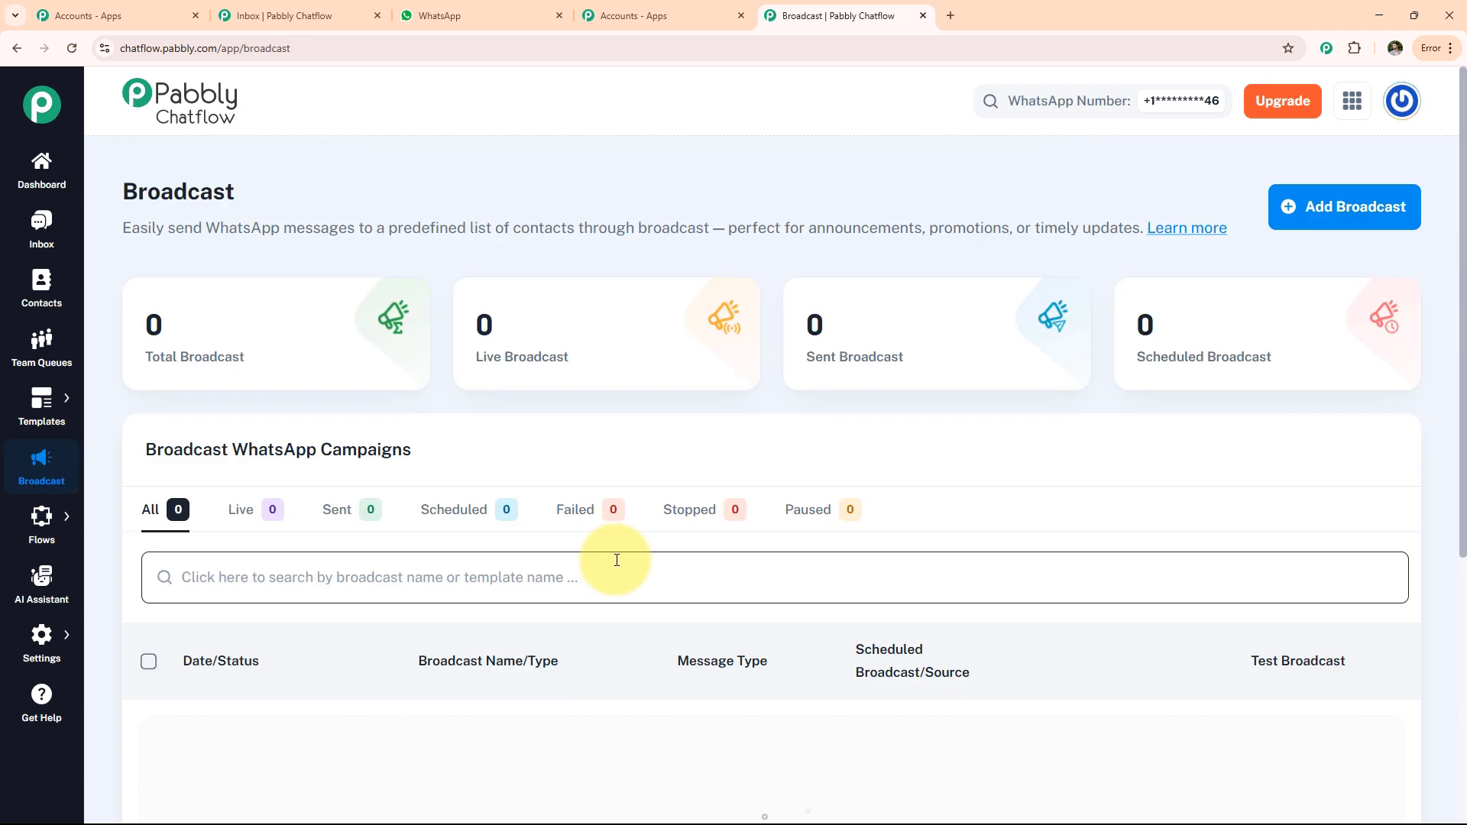
pyautogui.click(1326, 218)
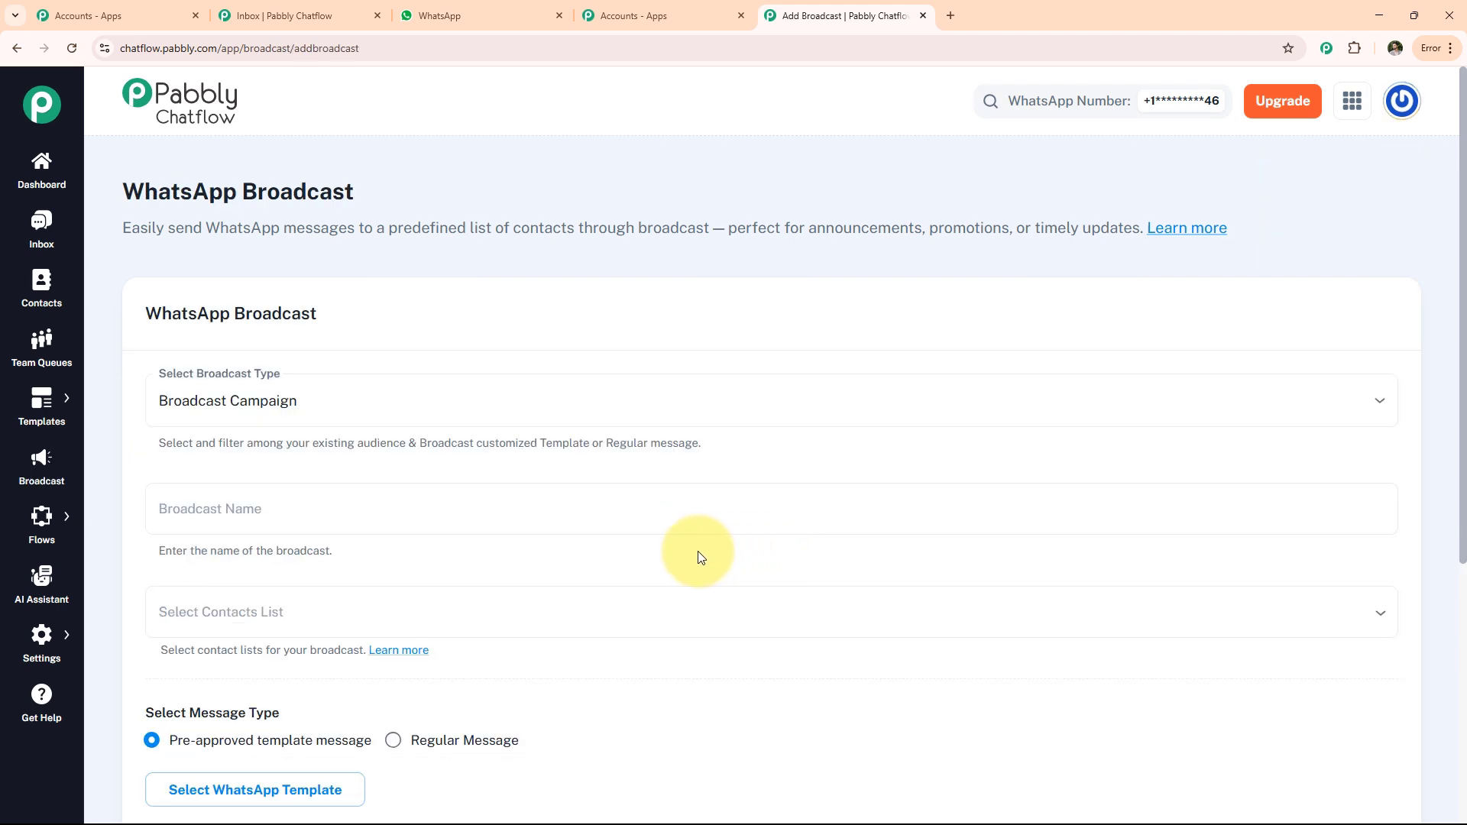
pyautogui.scroll(-5, 563, 508)
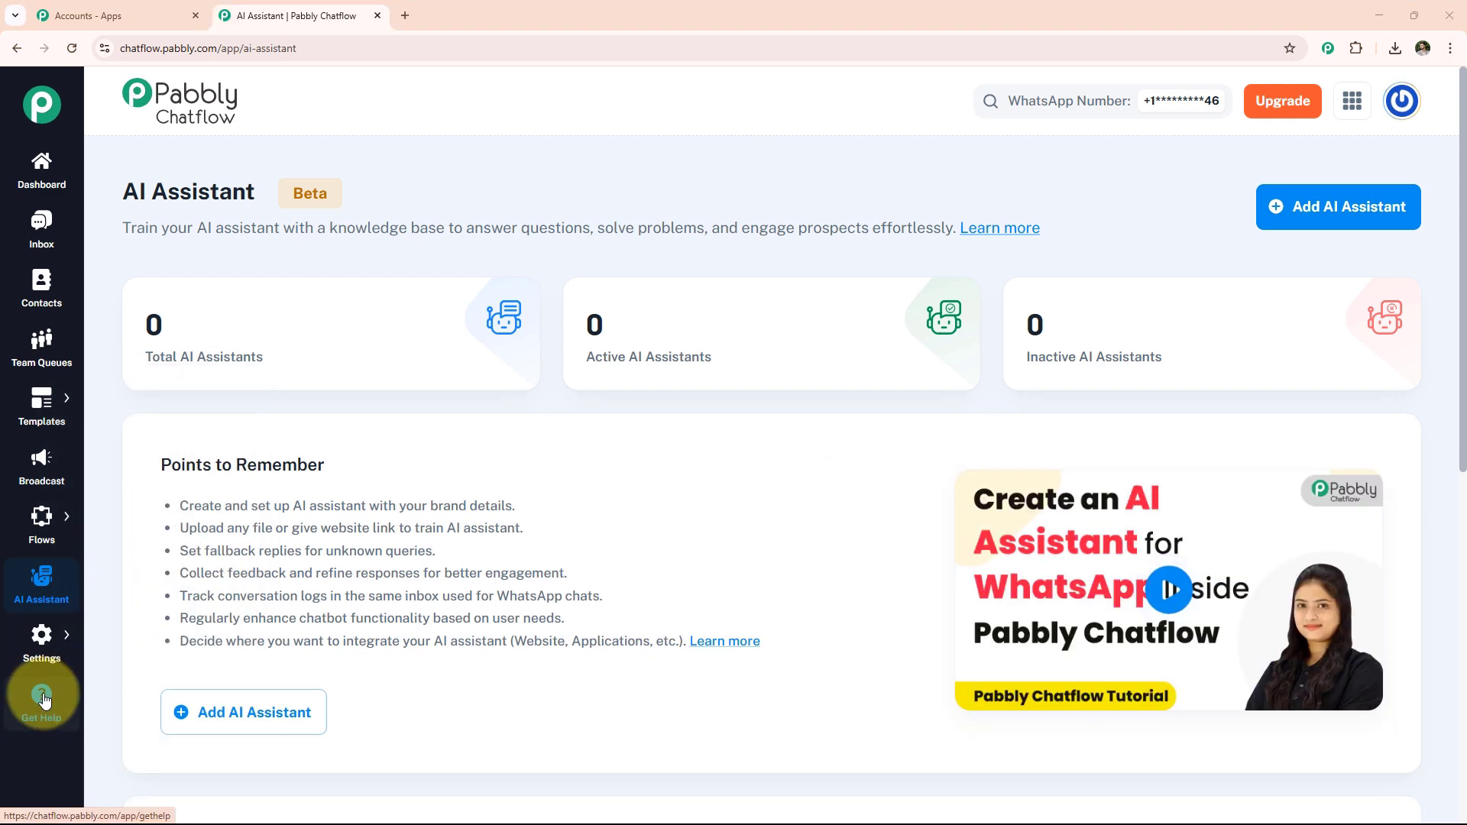
# - Look over the Flow Builder page and its list of existing chatbot flows
pyautogui.moveTo(35, 522)
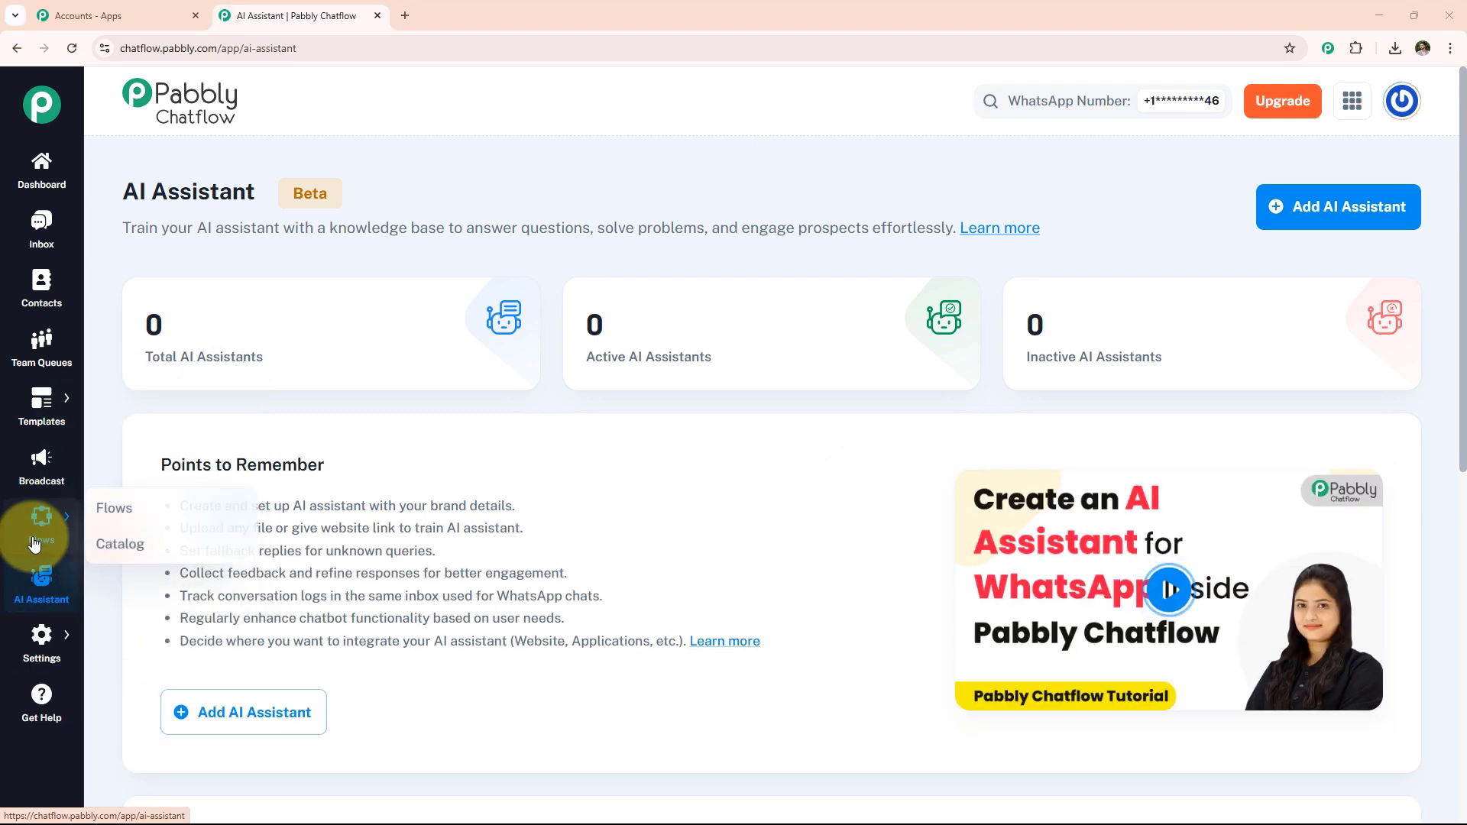
pyautogui.click(103, 507)
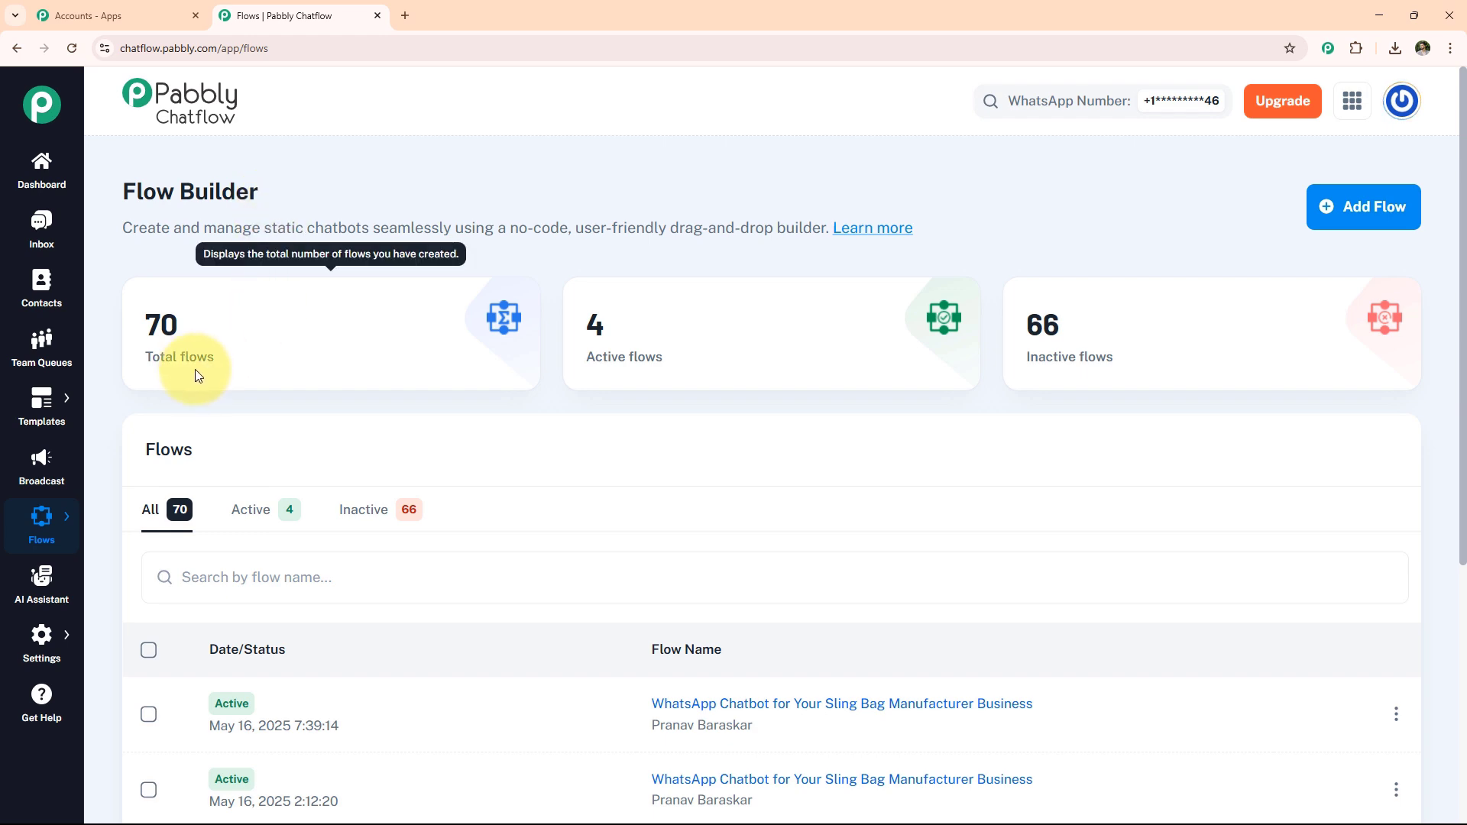
pyautogui.scroll(-1, 401, 583)
pyautogui.scroll(-2, 397, 604)
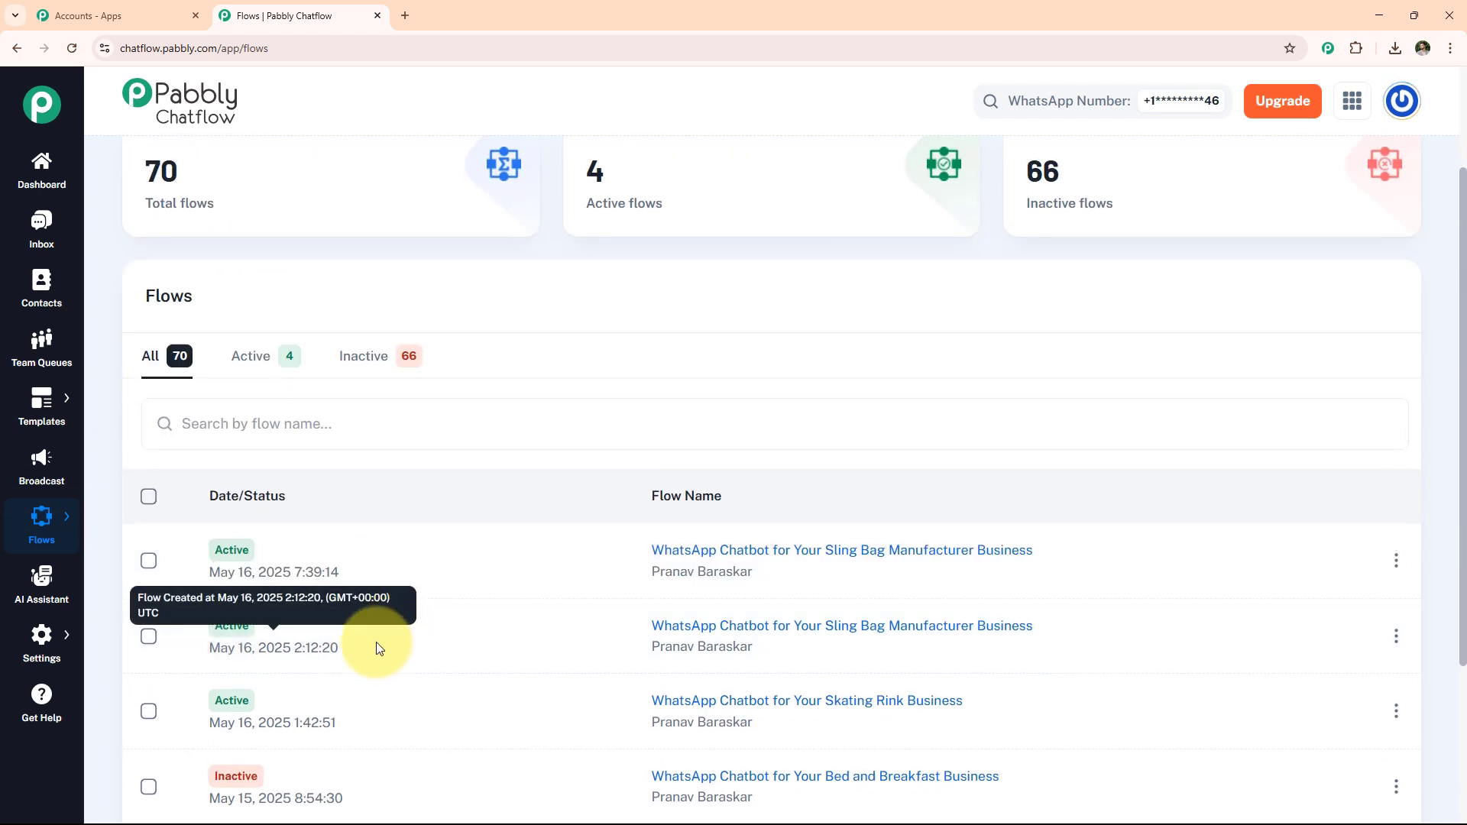
pyautogui.scroll(-2, 377, 645)
pyautogui.scroll(4, 374, 672)
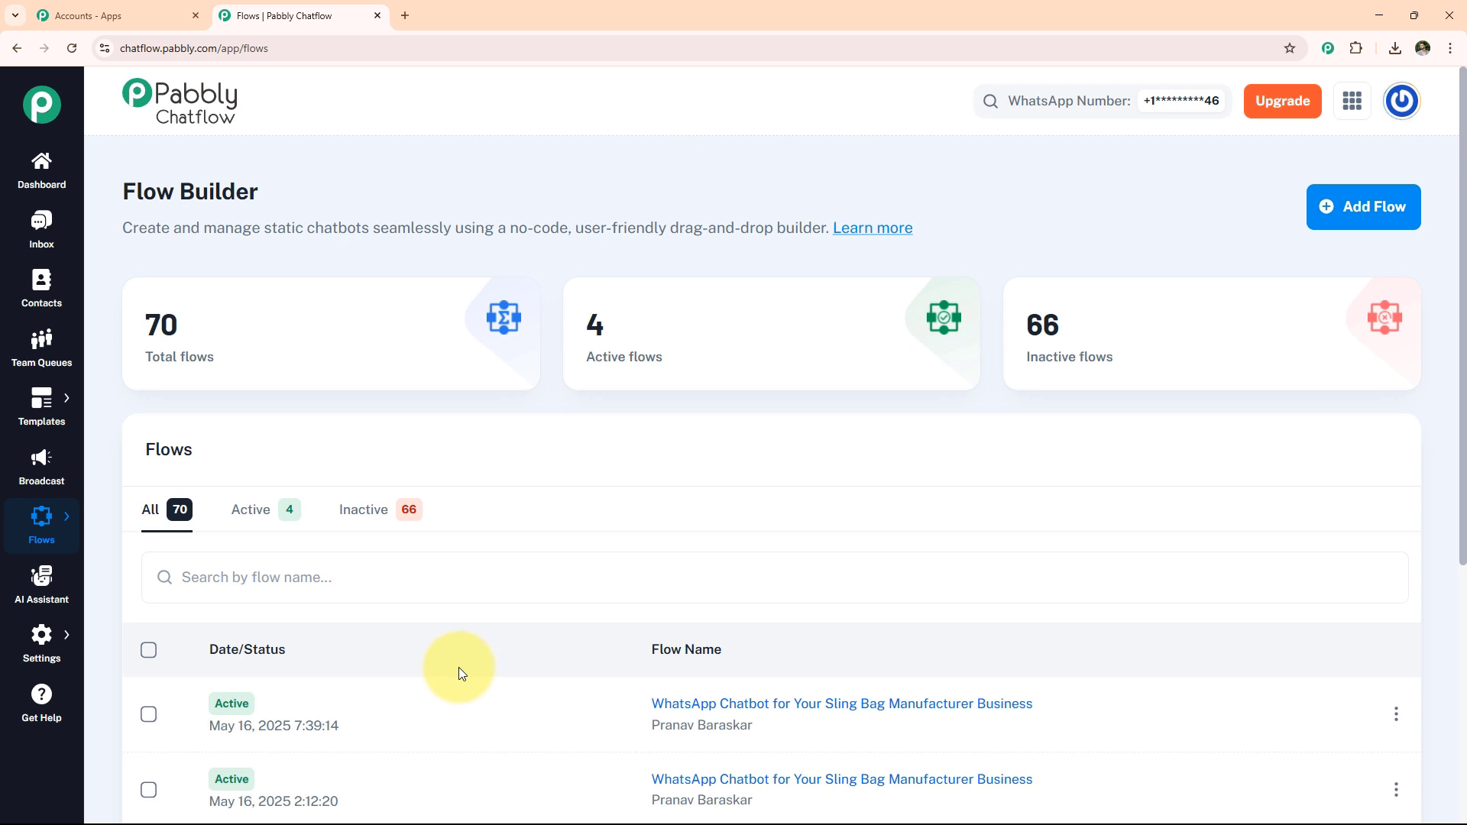
# - Create a new flow named "WhatsApp Chatbot for Your Carpet Cleaning Business" and view its message and action block types
pyautogui.click(1330, 206)
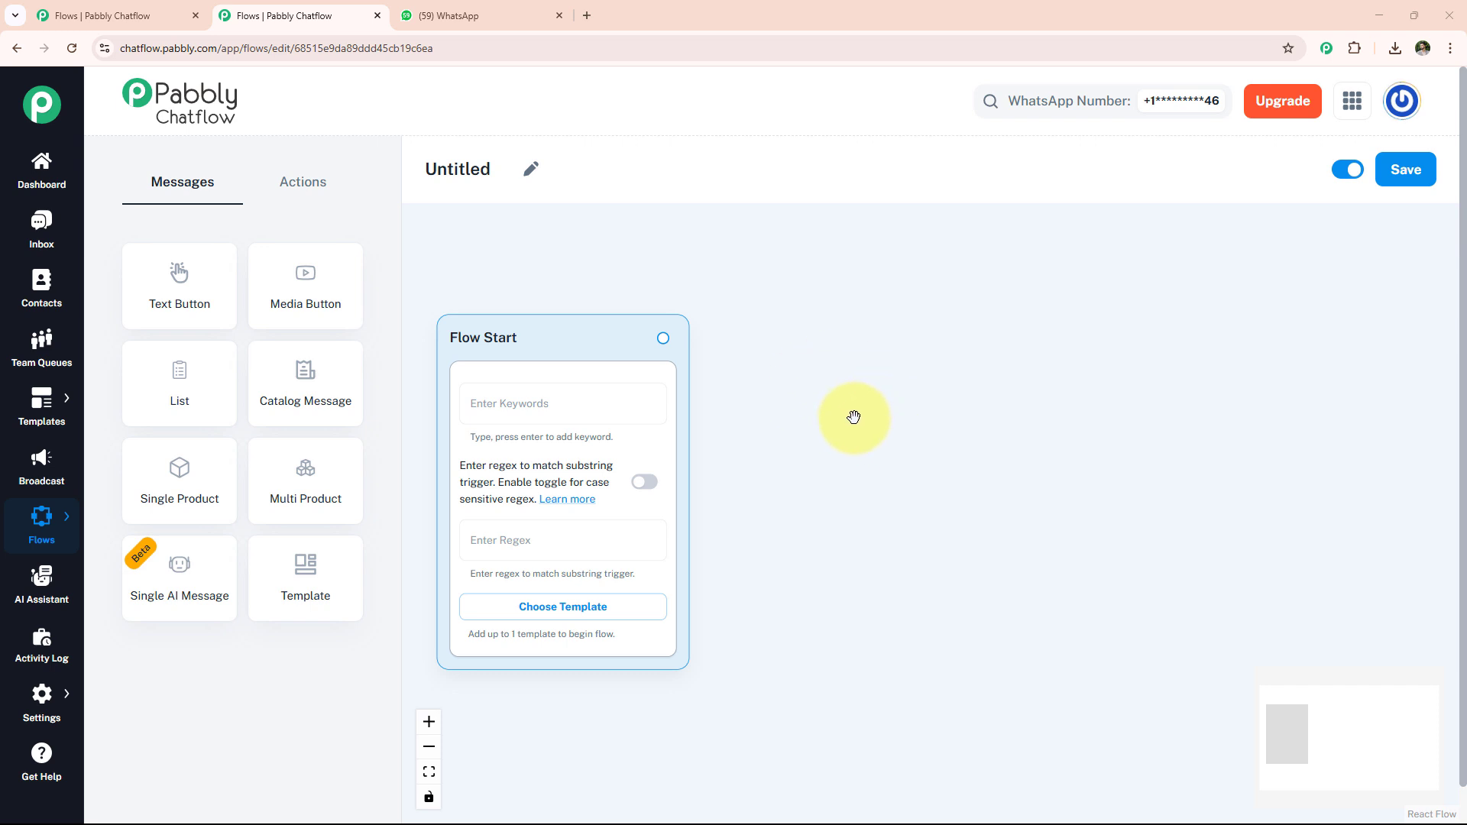
pyautogui.click(531, 167)
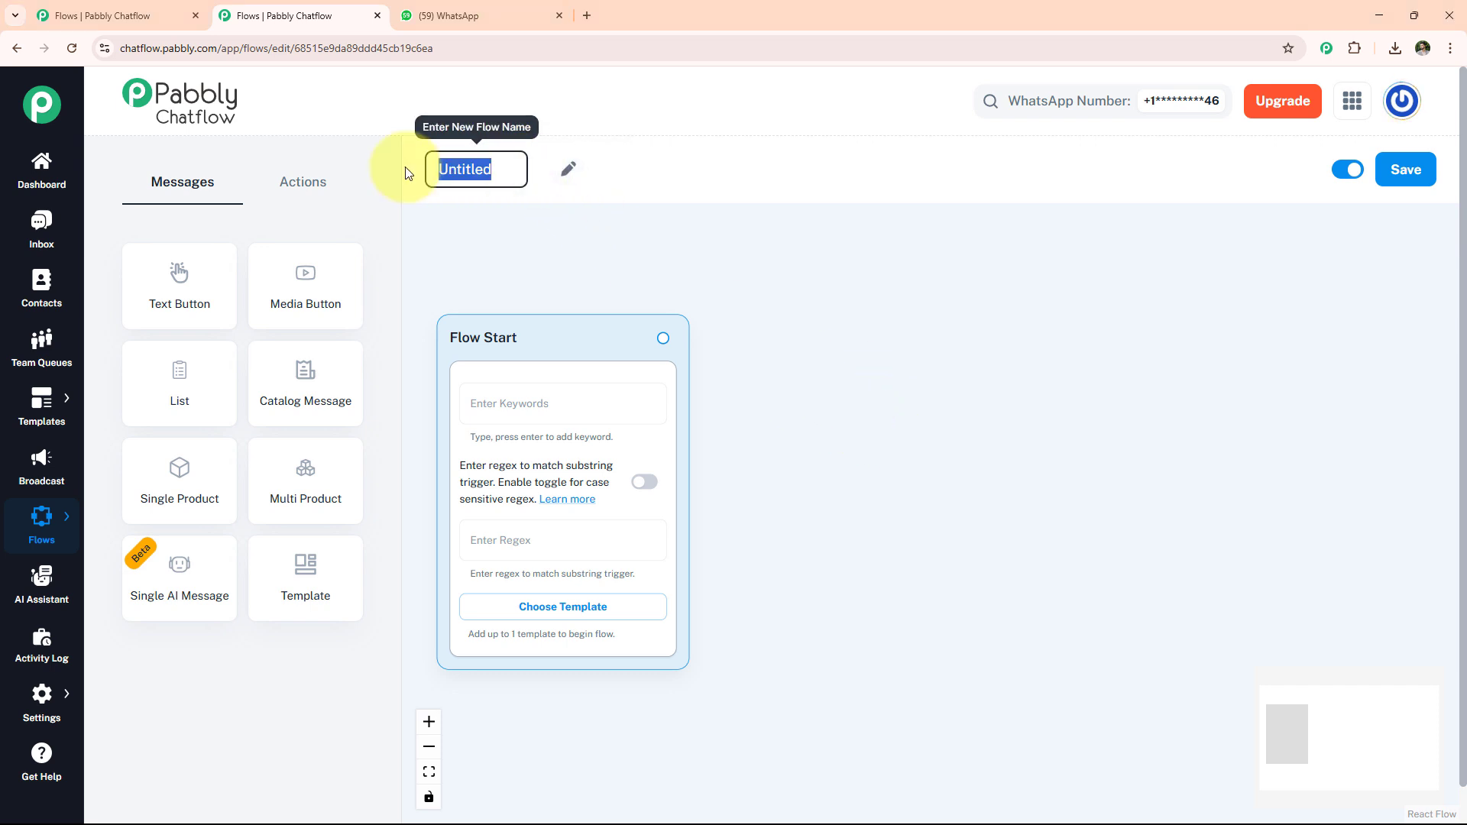
pyautogui.write('WhatsApp Chatbot for Your Carpet Cleaning Business')
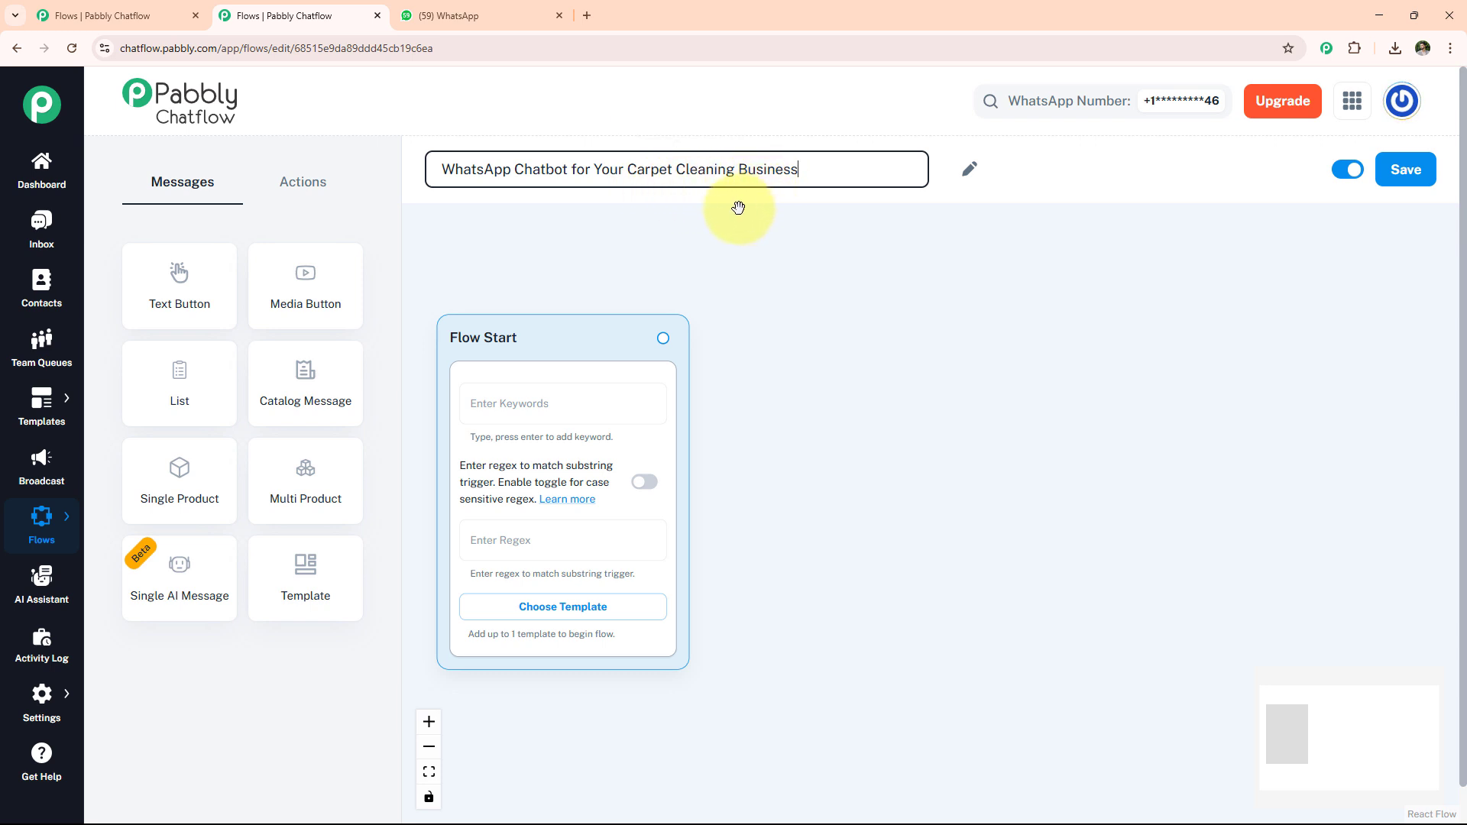
pyautogui.click(158, 197)
pyautogui.click(321, 186)
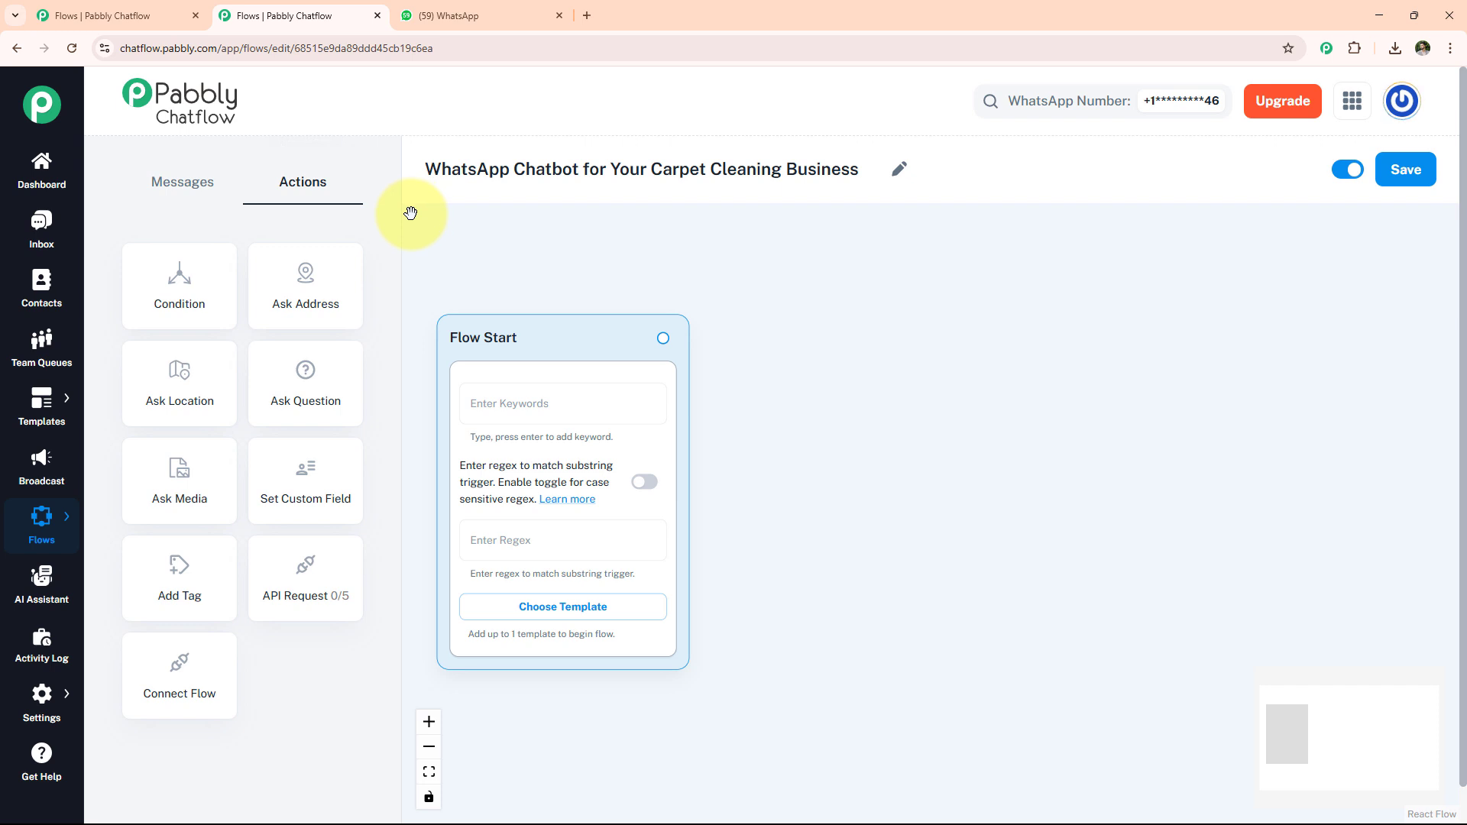
# - Set the Flow Start trigger regex to [\s\S]+
pyautogui.click(489, 547)
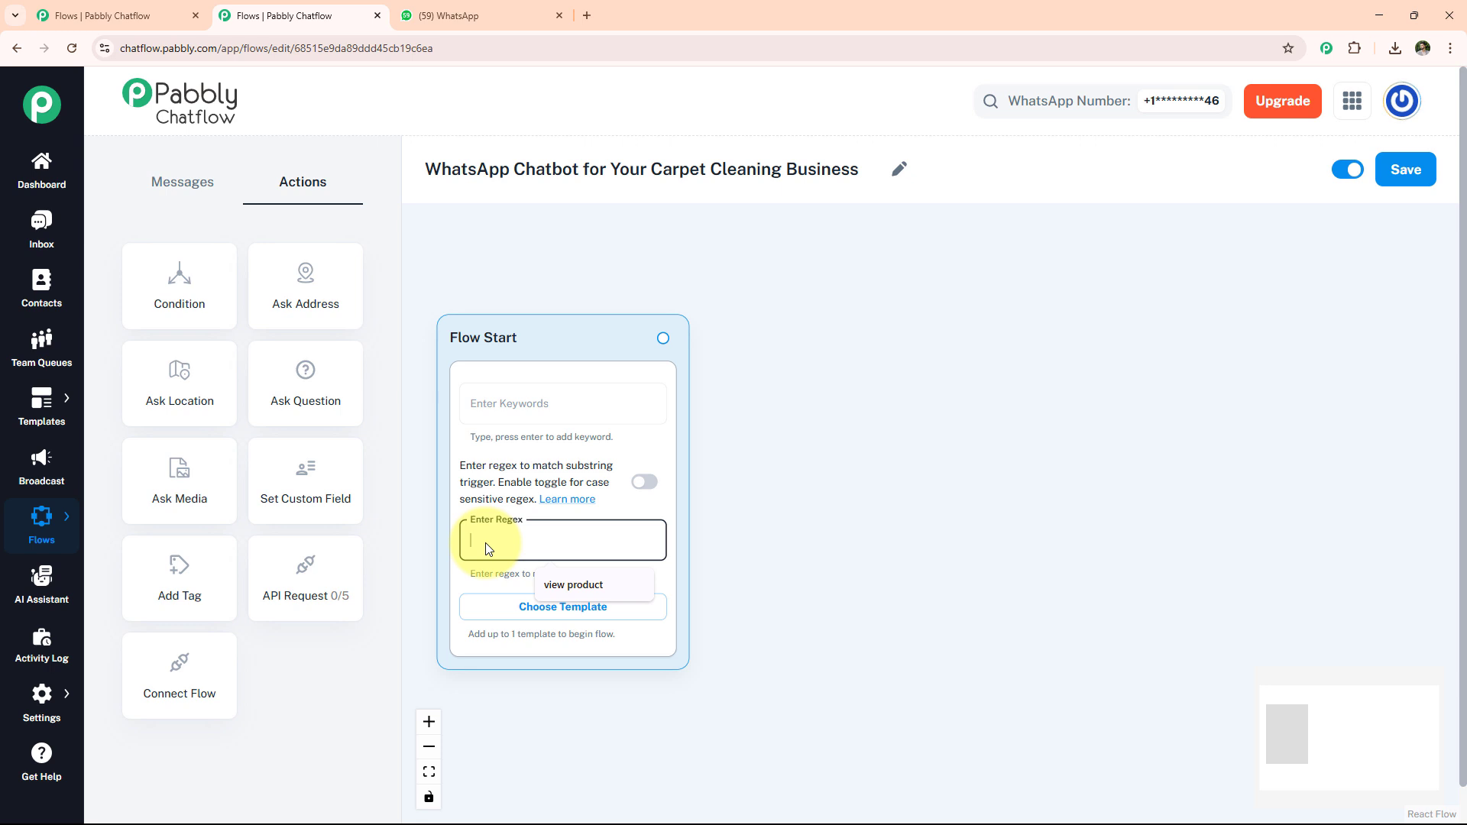
pyautogui.write('[\\s\\S]+')
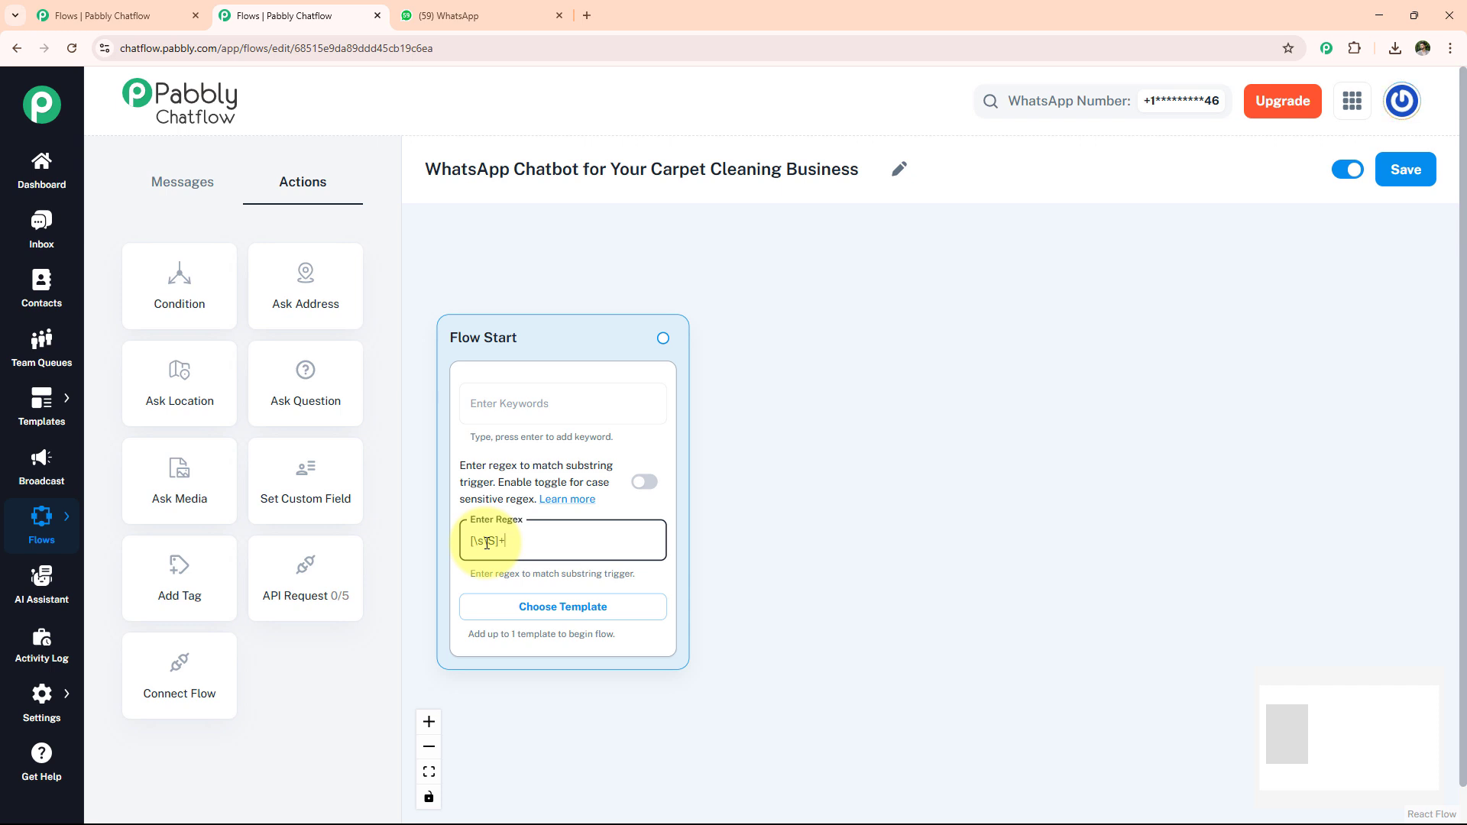
pyautogui.click(558, 610)
# - Add a Media Button message beside Flow Start and upload the image 42b64211-72bc-4faf-8cd8-5da00b54cfda from Downloads
pyautogui.moveTo(333, 295); pyautogui.dragTo(844, 309)
pyautogui.click(972, 569)
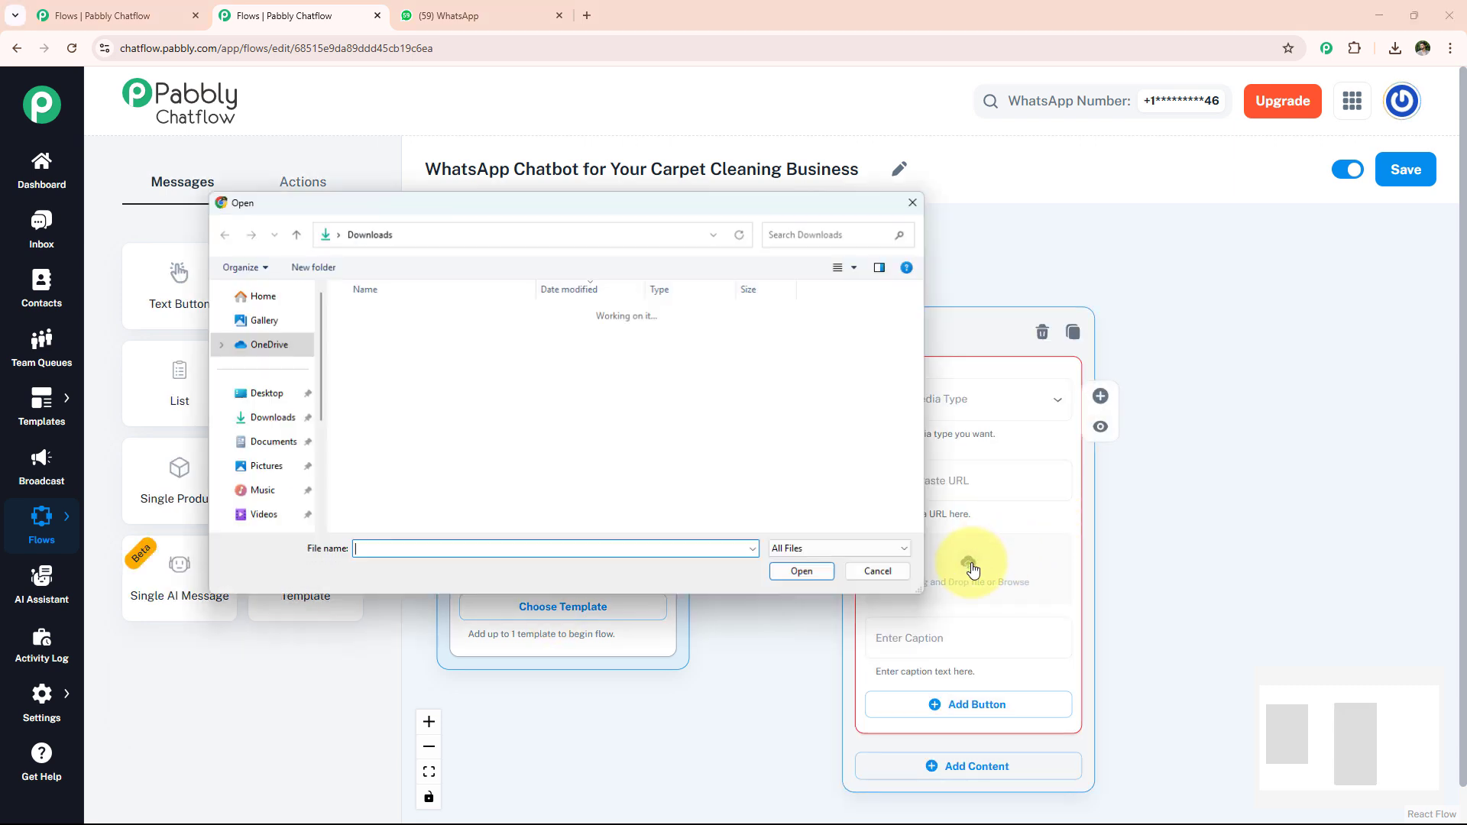
pyautogui.click(493, 334)
pyautogui.click(808, 574)
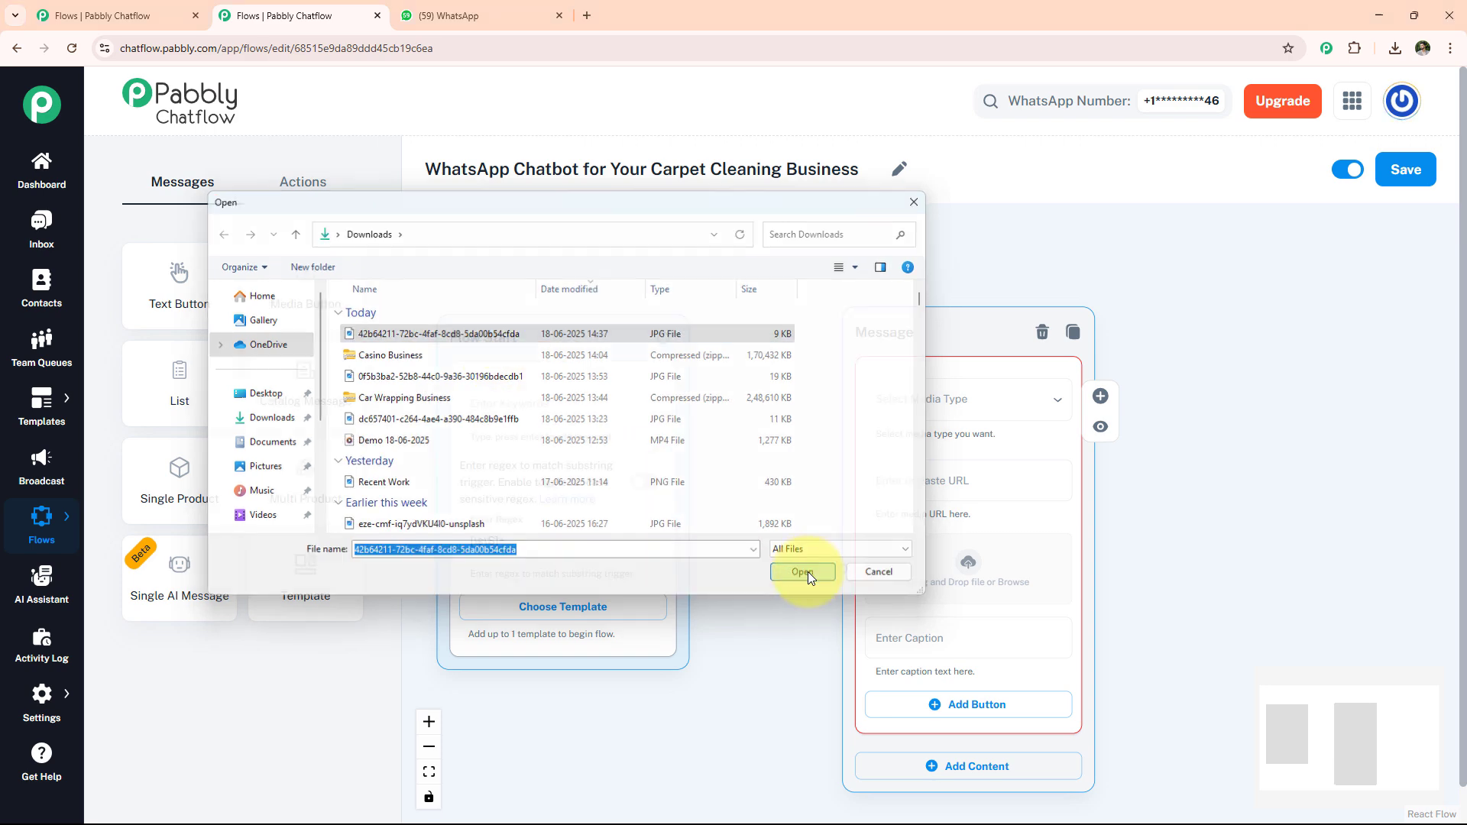
# - Add Text + Button content below the image reading "Hi there 👋 Welcome to *Fresh Carpet Care* – Your trusted carpet"
pyautogui.moveTo(1068, 673); pyautogui.dragTo(1010, 324)
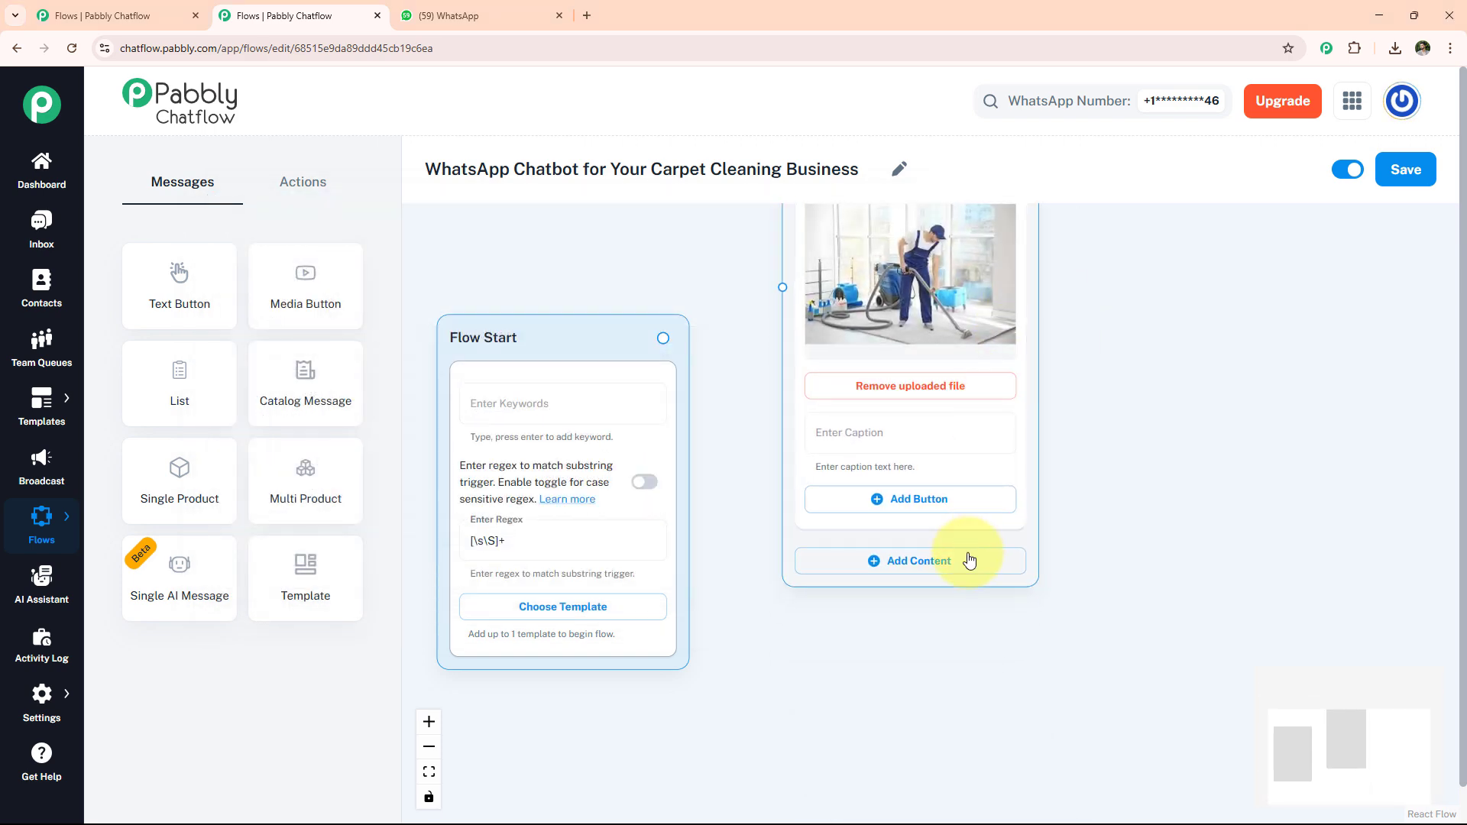
pyautogui.click(969, 562)
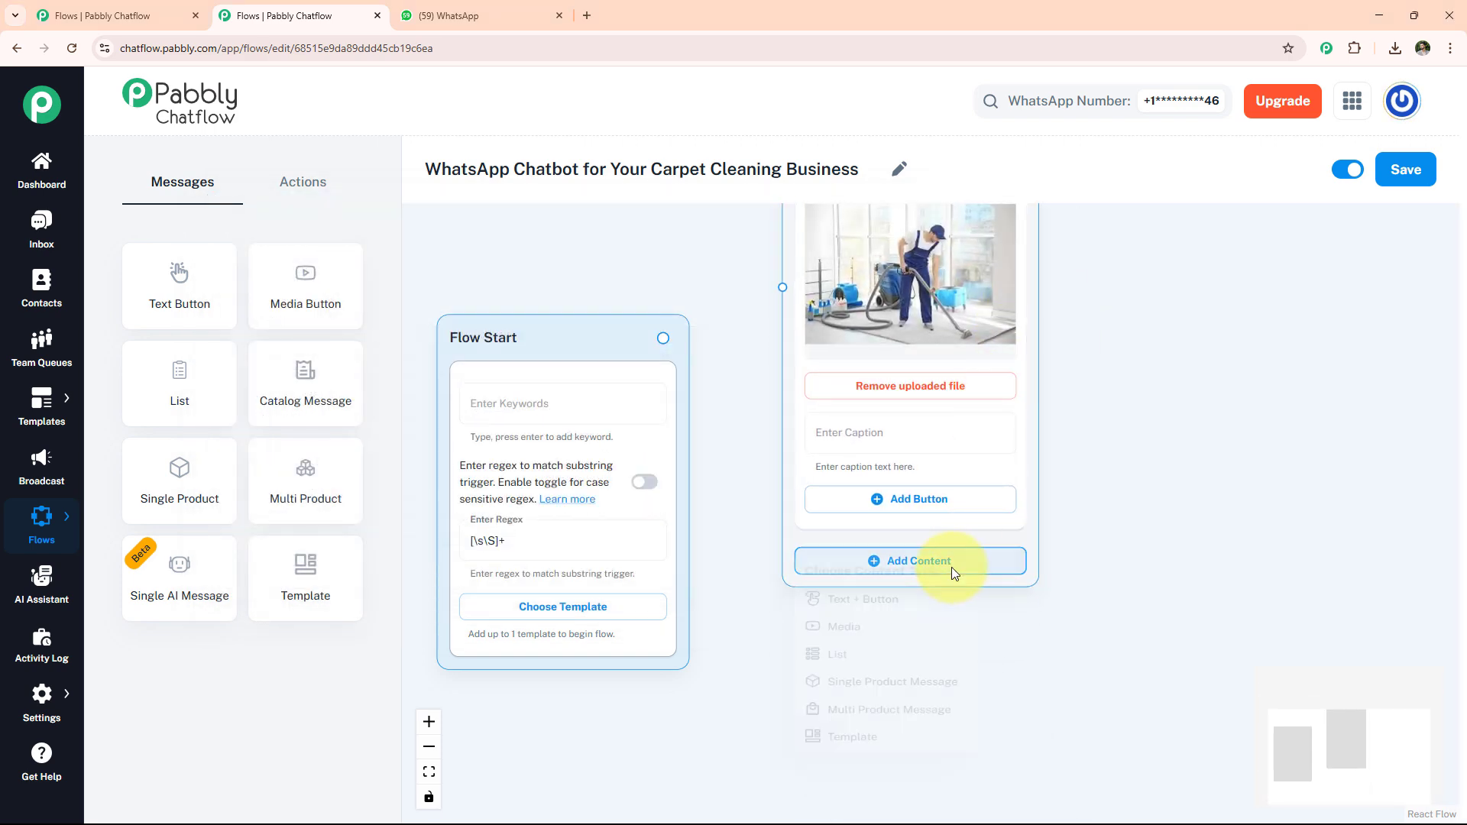
pyautogui.click(878, 609)
pyautogui.click(887, 615)
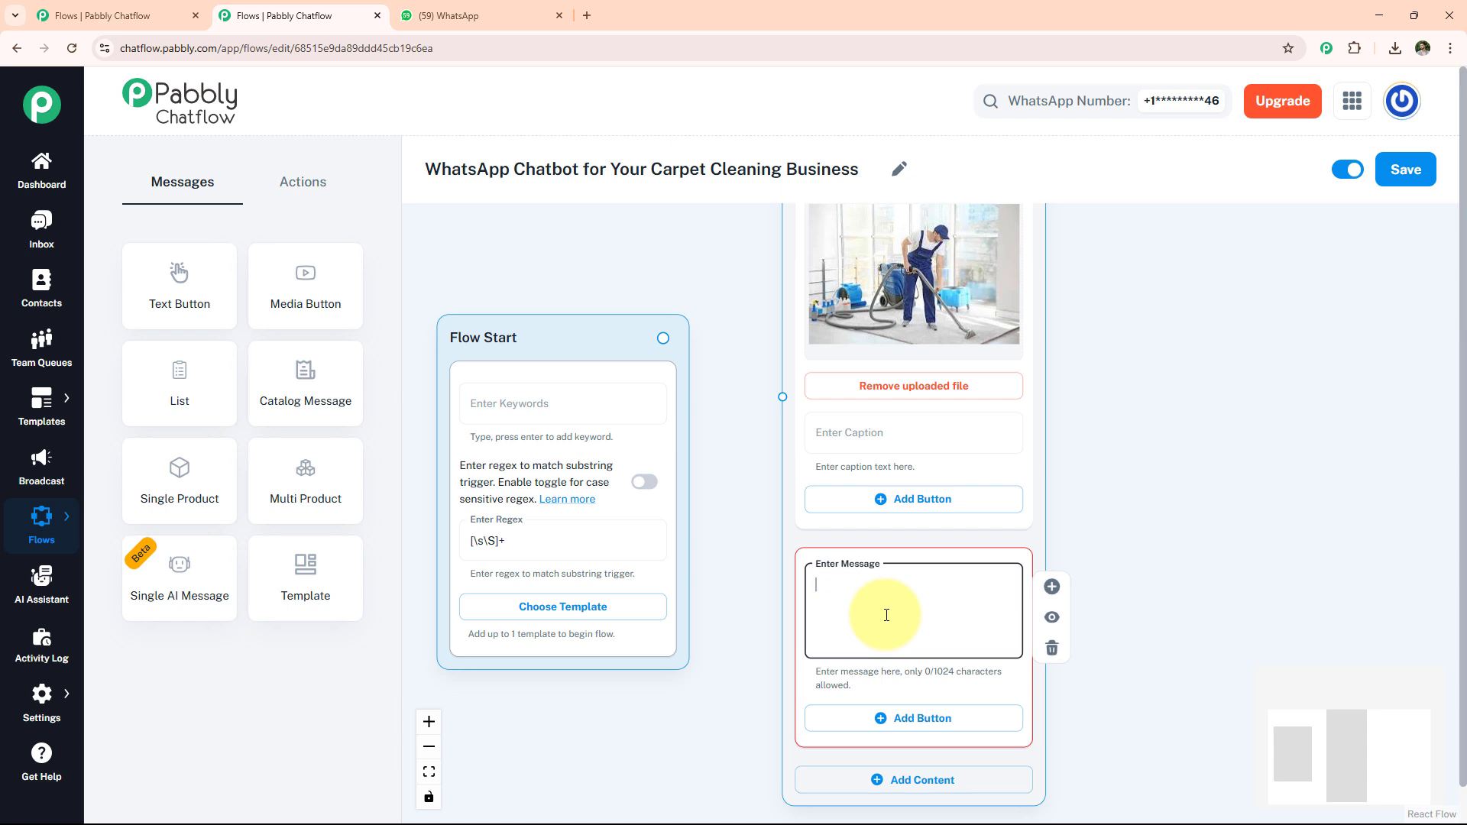
pyautogui.write('Hi there 👋 Welcome to *Fresh Carpet Care* – Your trusted carpet')
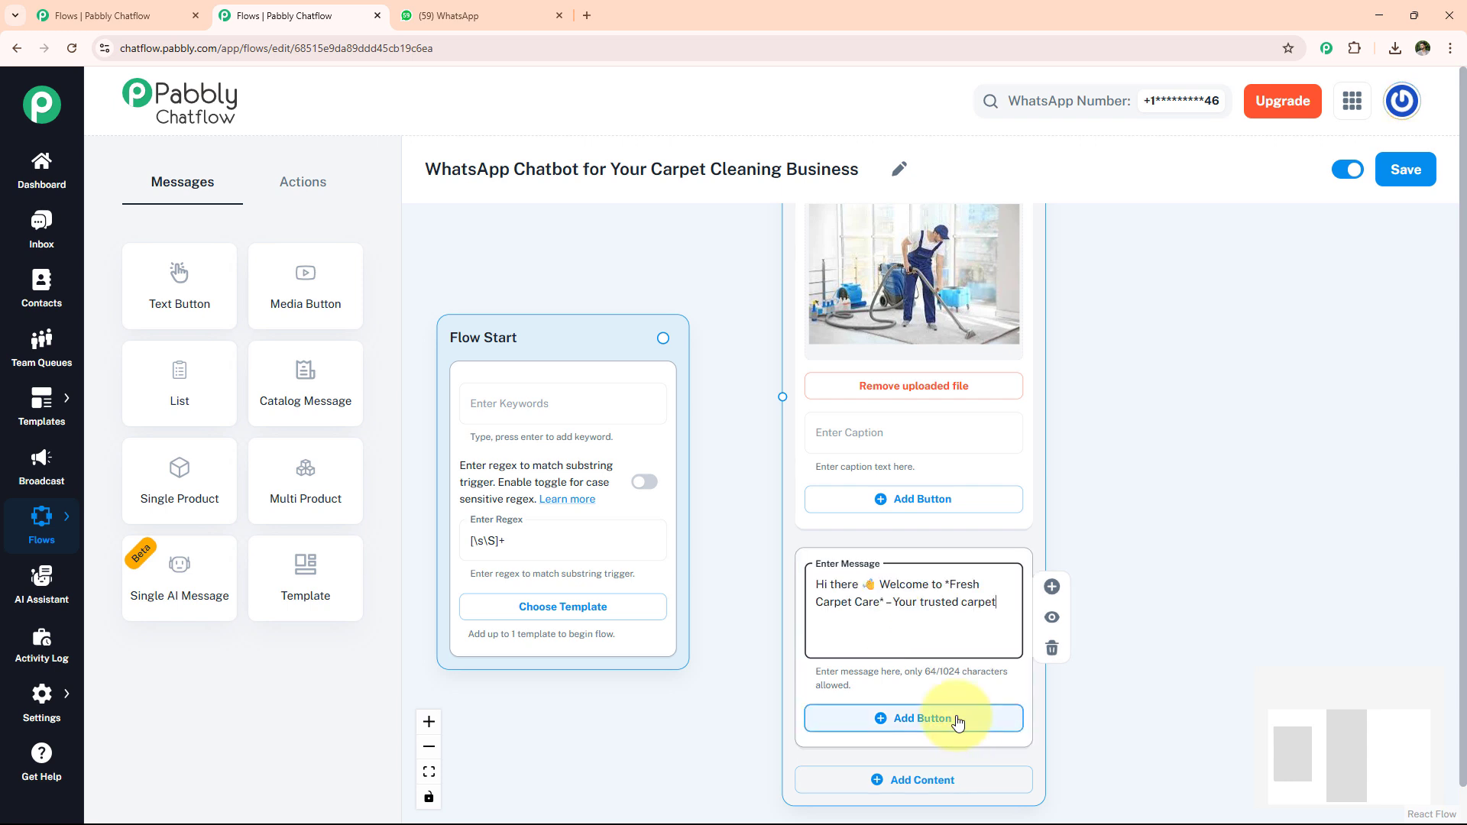
# - Add buttons "📅 Book a Cleaning", "🧴 Carpet Care Tips" and "💼 Service Packages" to the welcome text, and link Flow Start to the message
pyautogui.click(958, 722)
pyautogui.click(937, 726)
pyautogui.write('📅 Book a Cleaning')
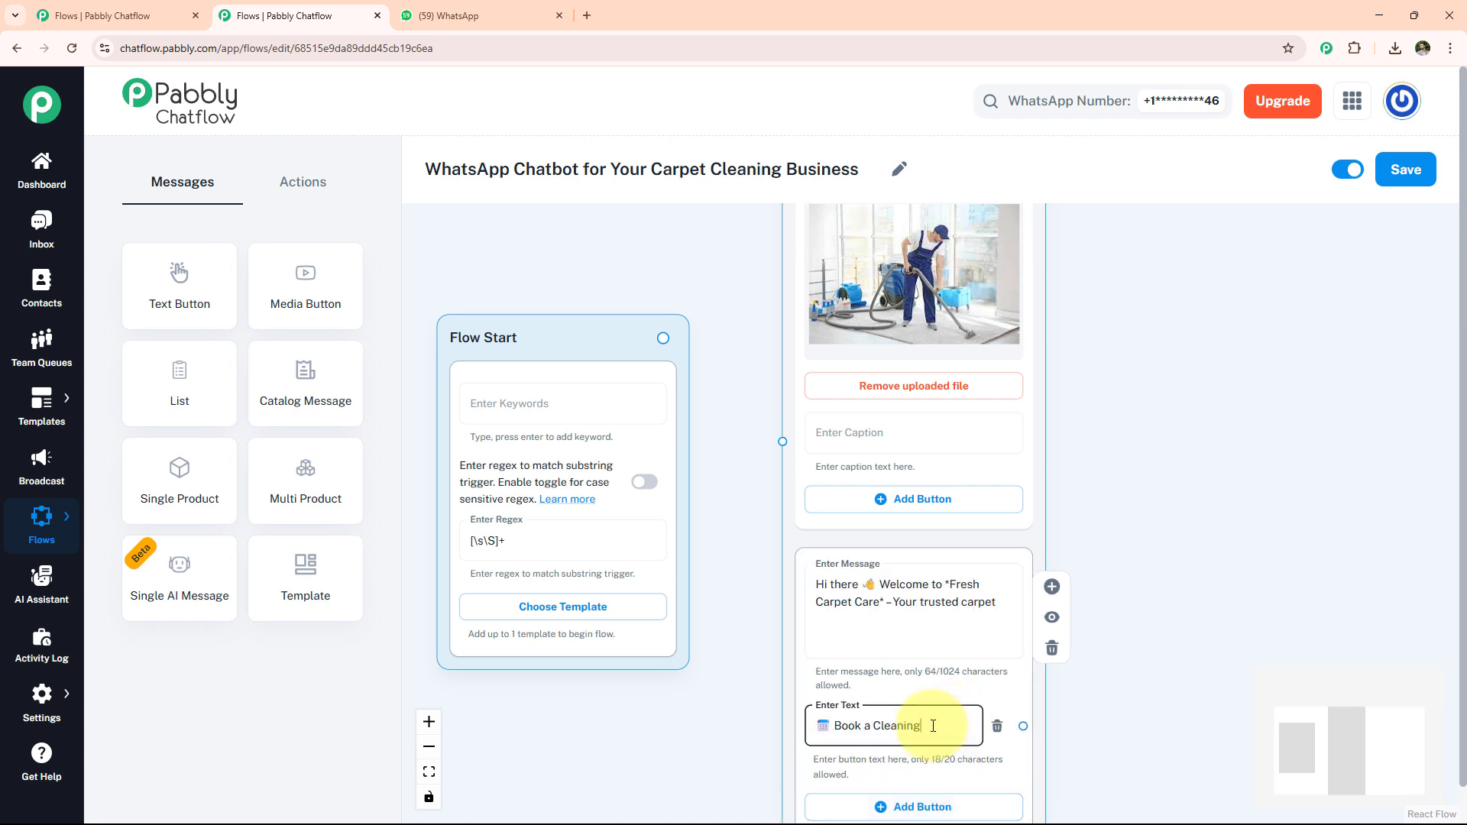
pyautogui.moveTo(938, 769); pyautogui.dragTo(930, 485)
pyautogui.click(930, 529)
pyautogui.click(920, 533)
pyautogui.write('🧴 Carpet Care Tips')
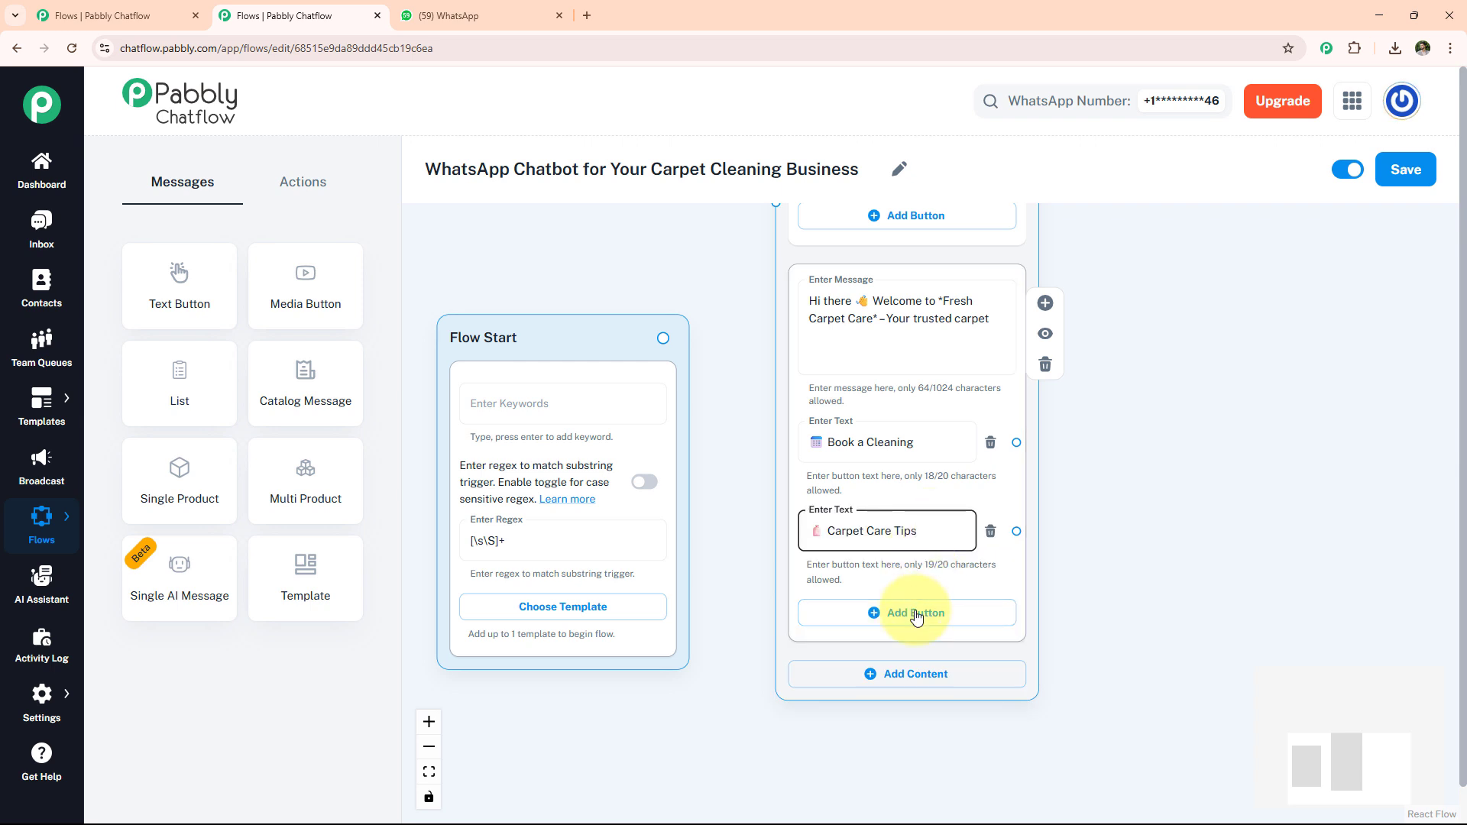
pyautogui.click(917, 614)
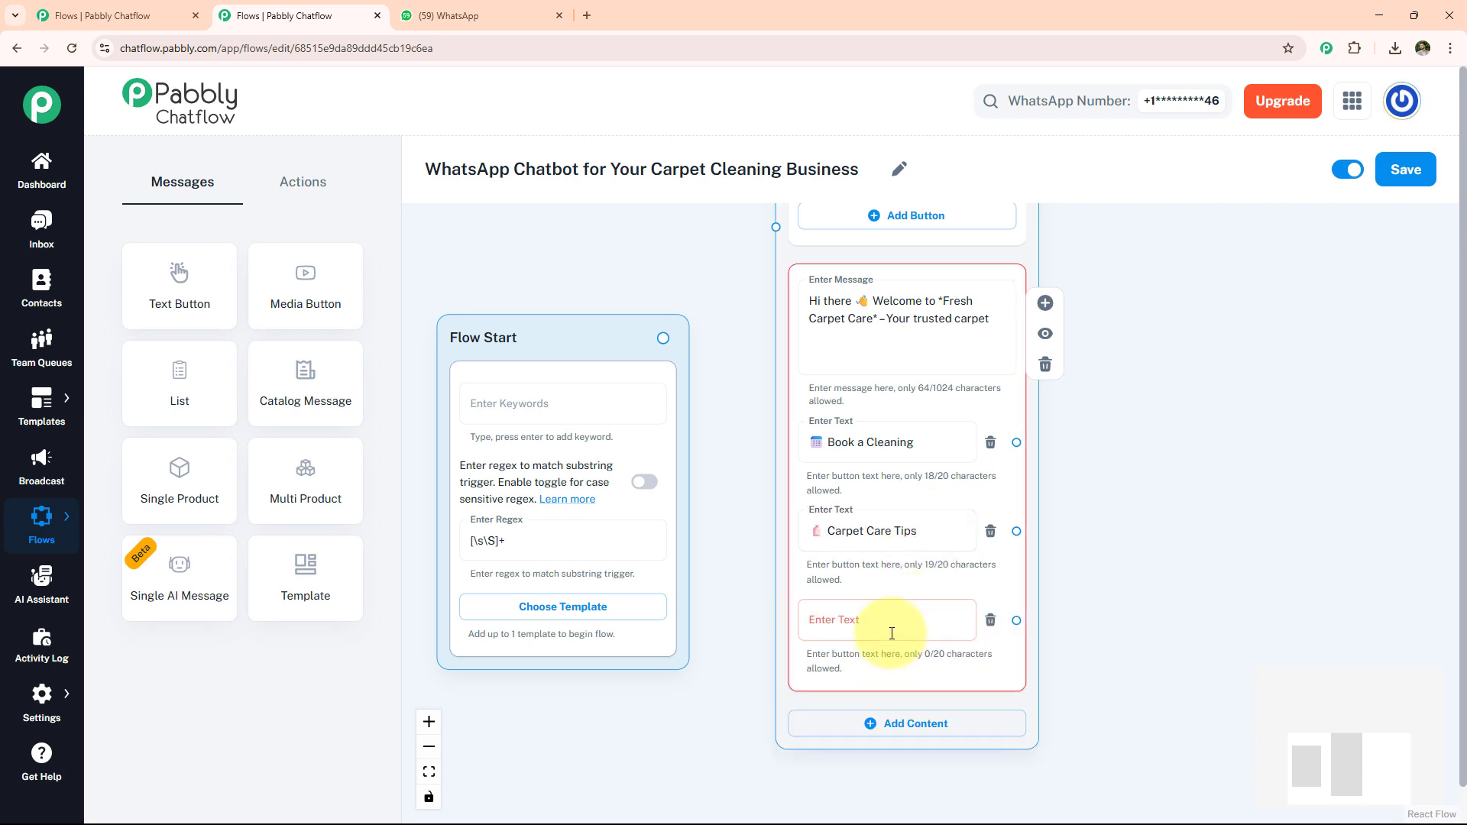
pyautogui.click(890, 624)
pyautogui.write('💼 Service Packages')
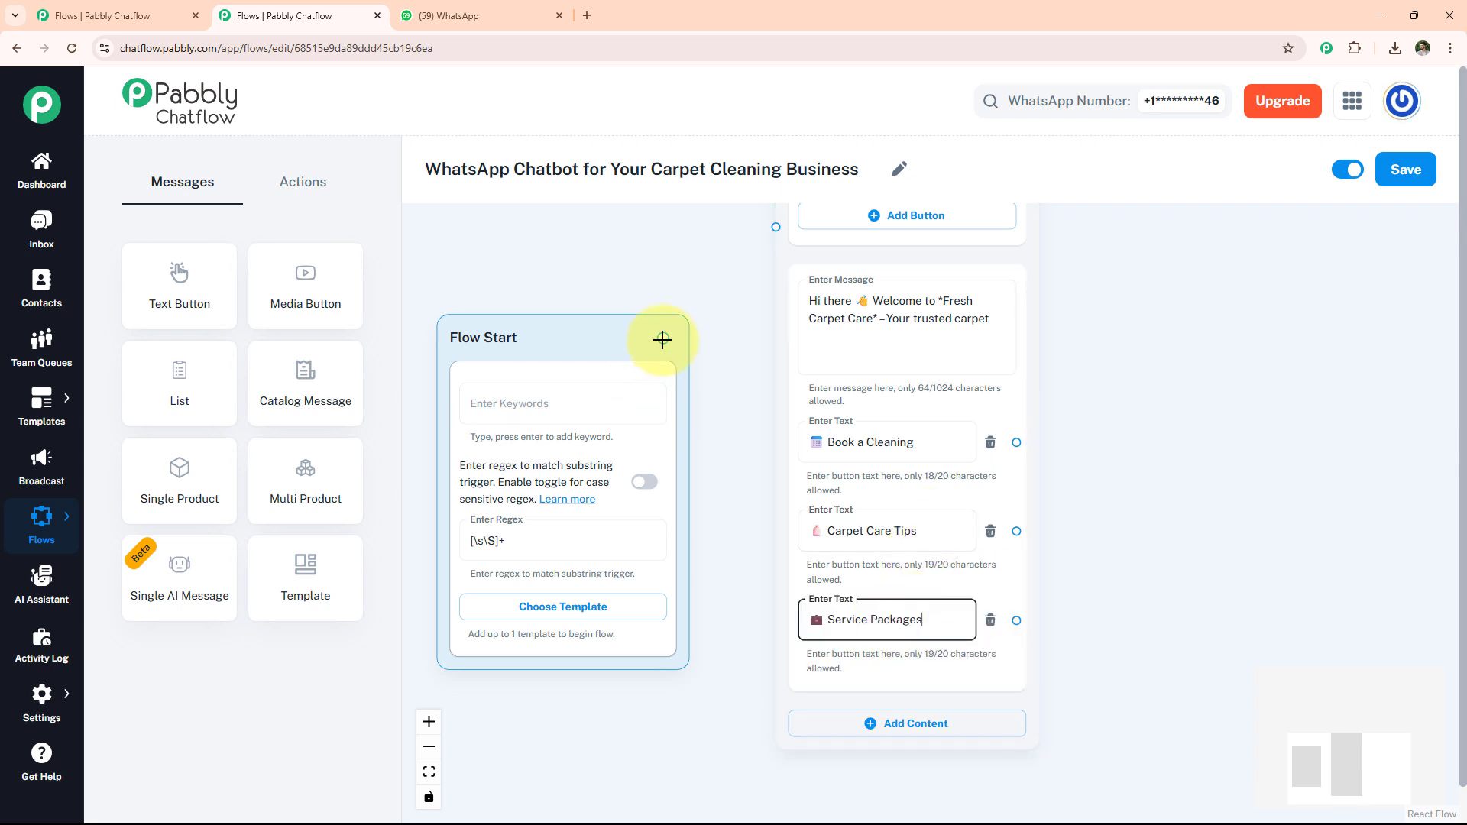
pyautogui.moveTo(662, 339); pyautogui.dragTo(776, 331)
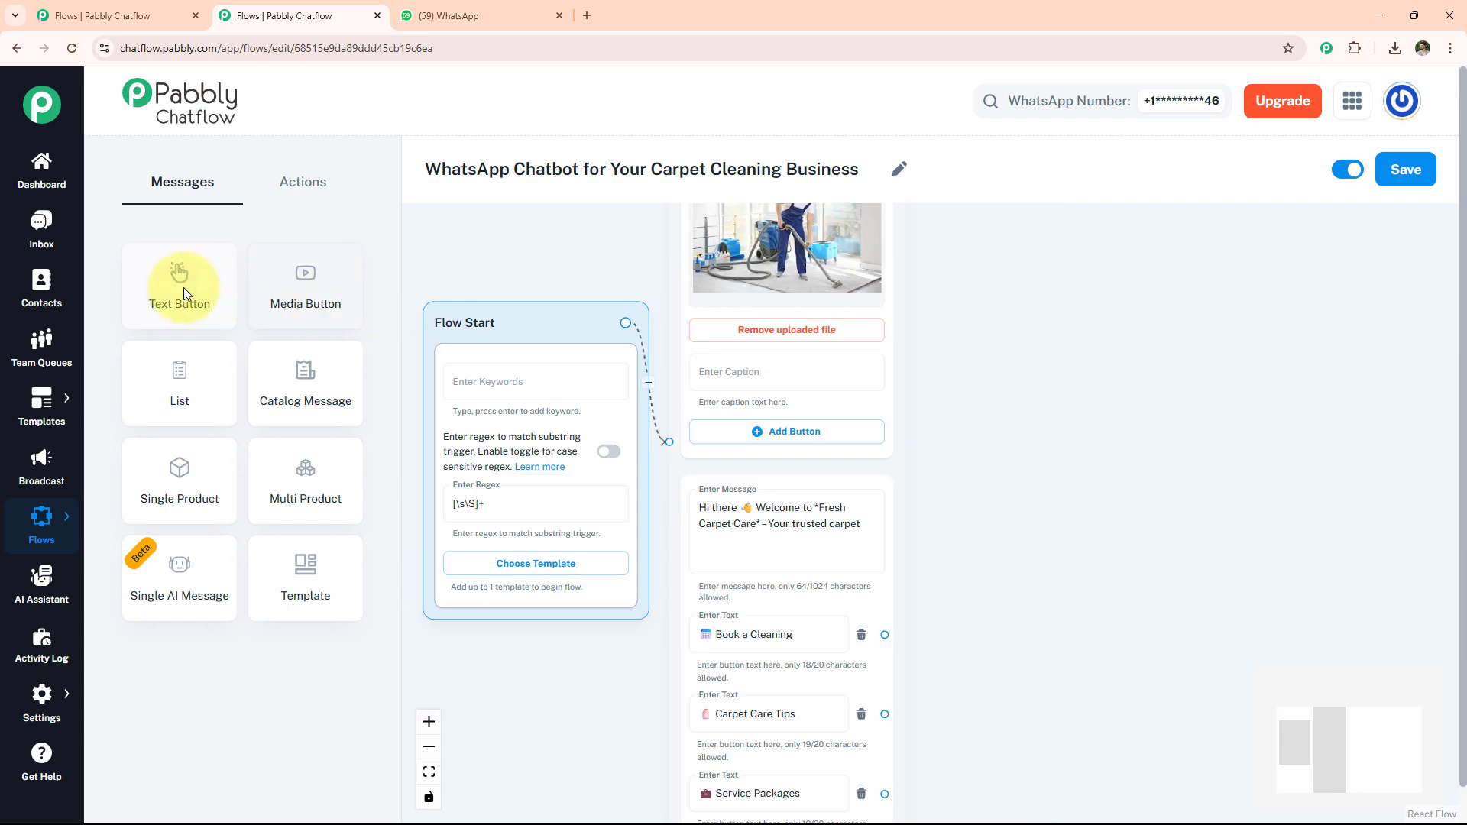
# - Add a Text Button message with the service package prices, link the Service Packages button to it and place it beside that button
pyautogui.moveTo(183, 287); pyautogui.dragTo(1044, 348)
pyautogui.click(1149, 451)
pyautogui.hotkey('ctrl', 'v')
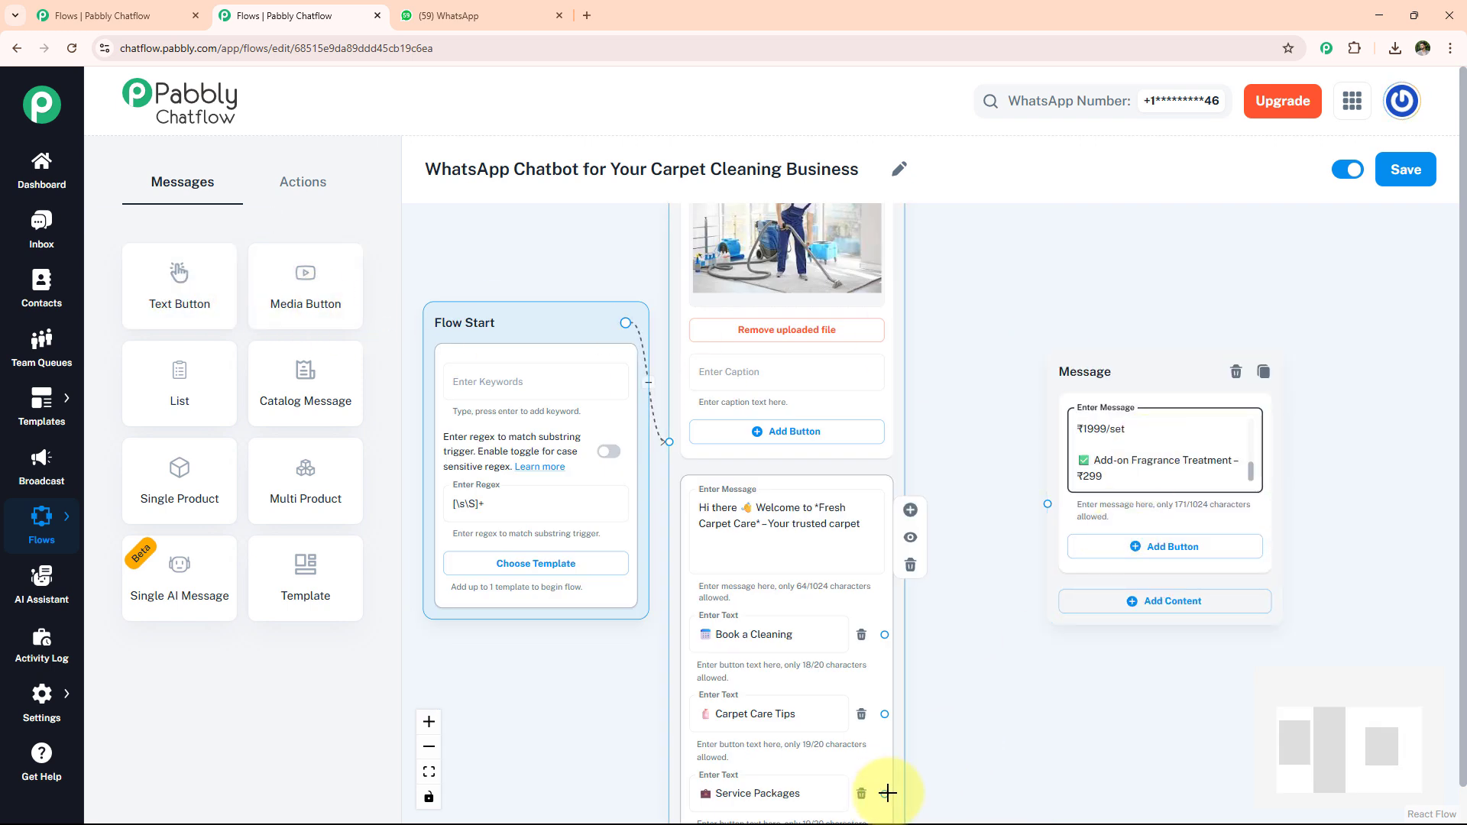
pyautogui.moveTo(885, 794); pyautogui.dragTo(1048, 494)
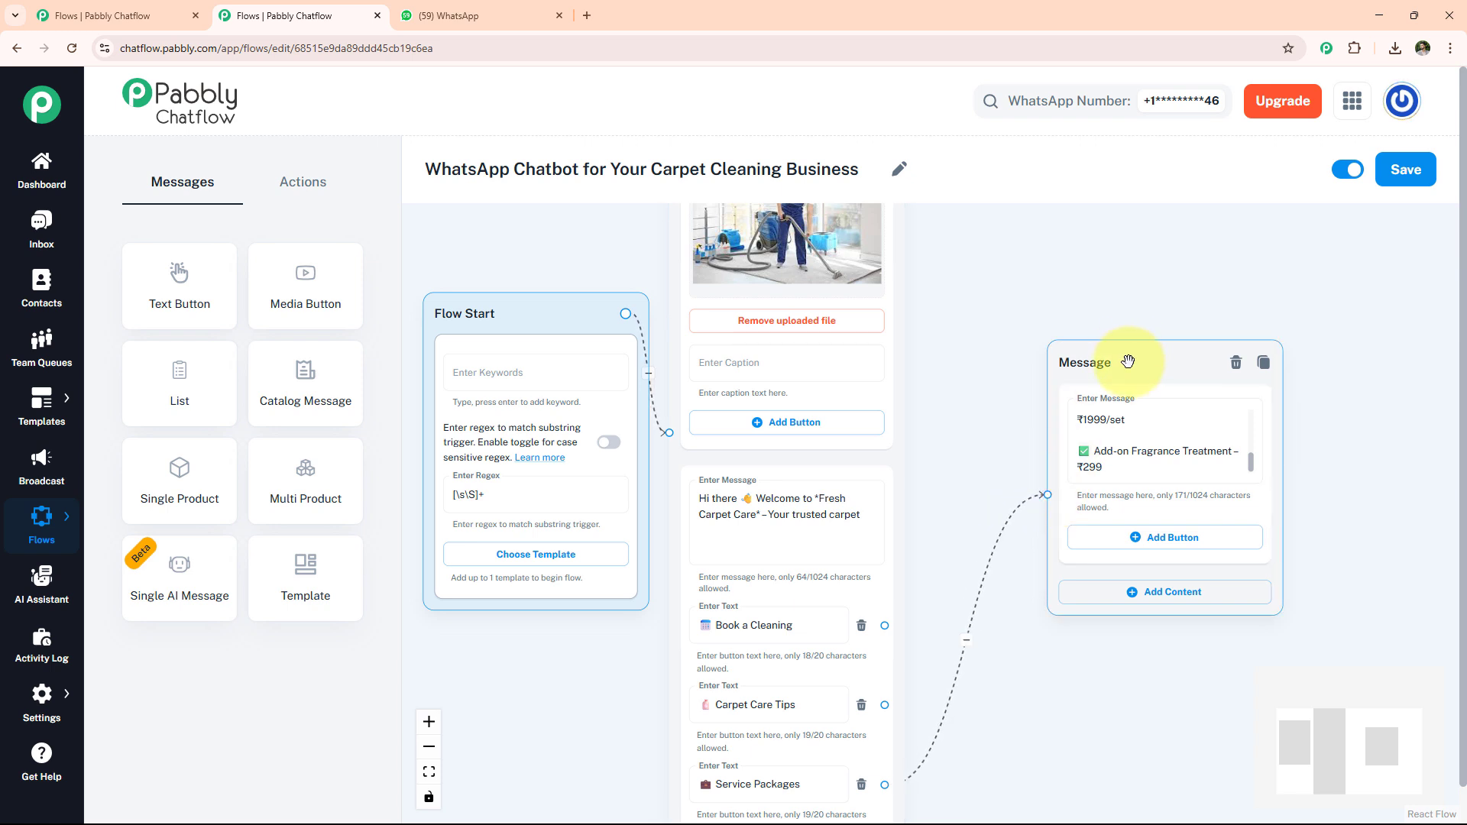
pyautogui.moveTo(1117, 375); pyautogui.dragTo(991, 667)
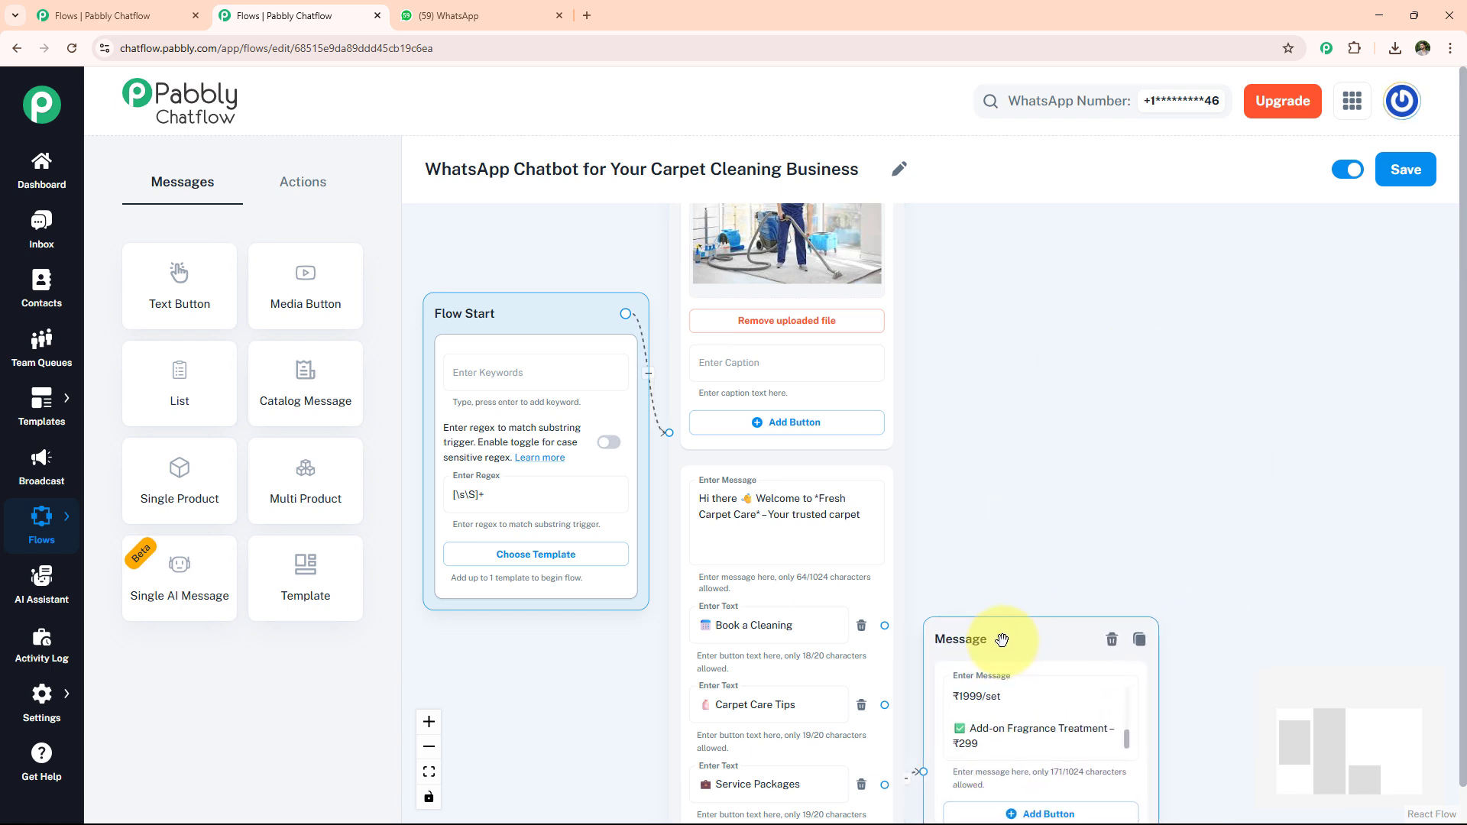
pyautogui.click(987, 715)
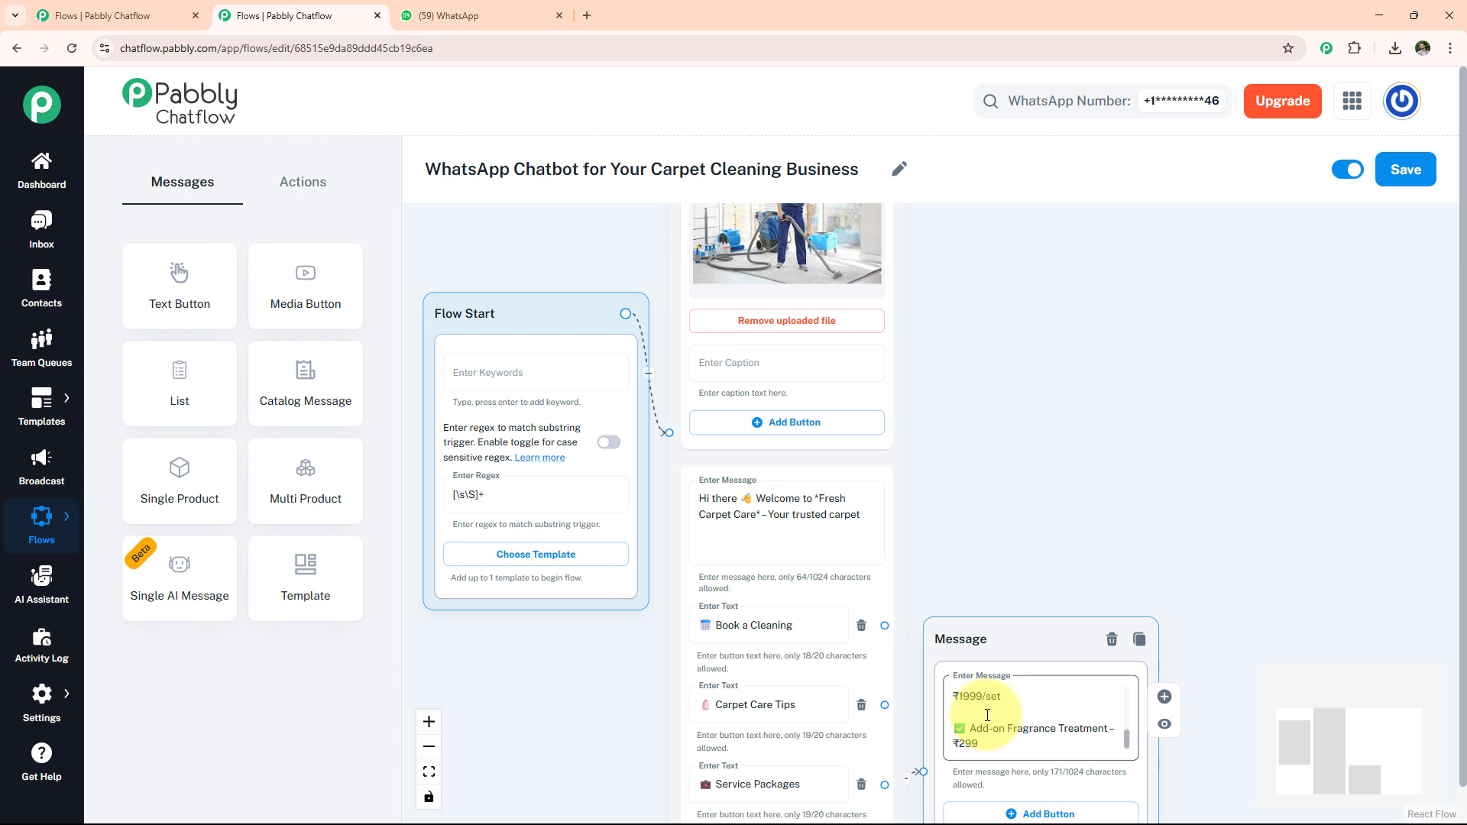
# - Add a Text Button message with the carpet care tips, link the Carpet Care Tips button to it and place it above the prices message
pyautogui.moveTo(180, 276); pyautogui.dragTo(1117, 315)
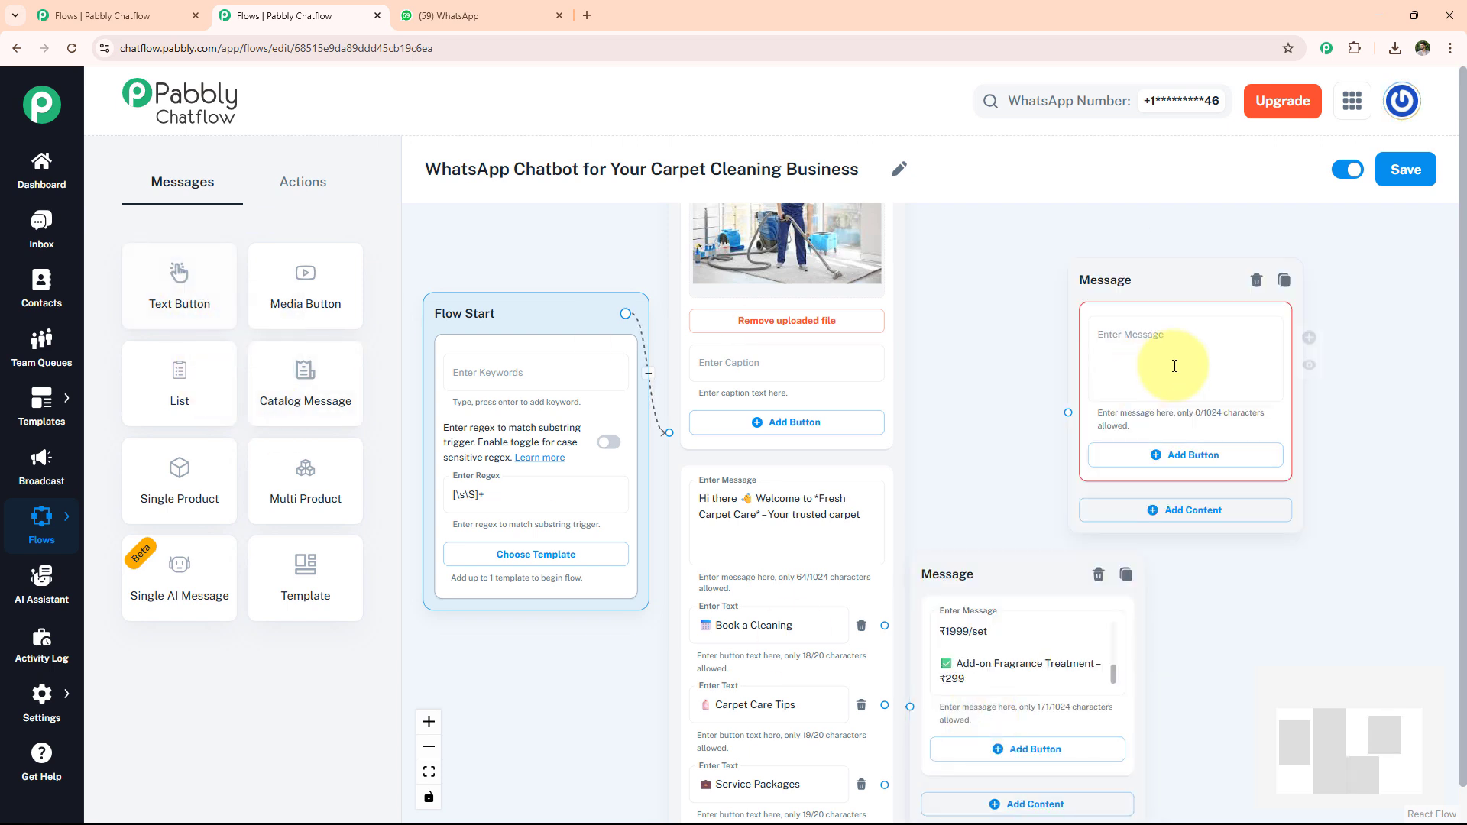
pyautogui.click(1176, 357)
pyautogui.hotkey('ctrl', 'v')
pyautogui.click(882, 701)
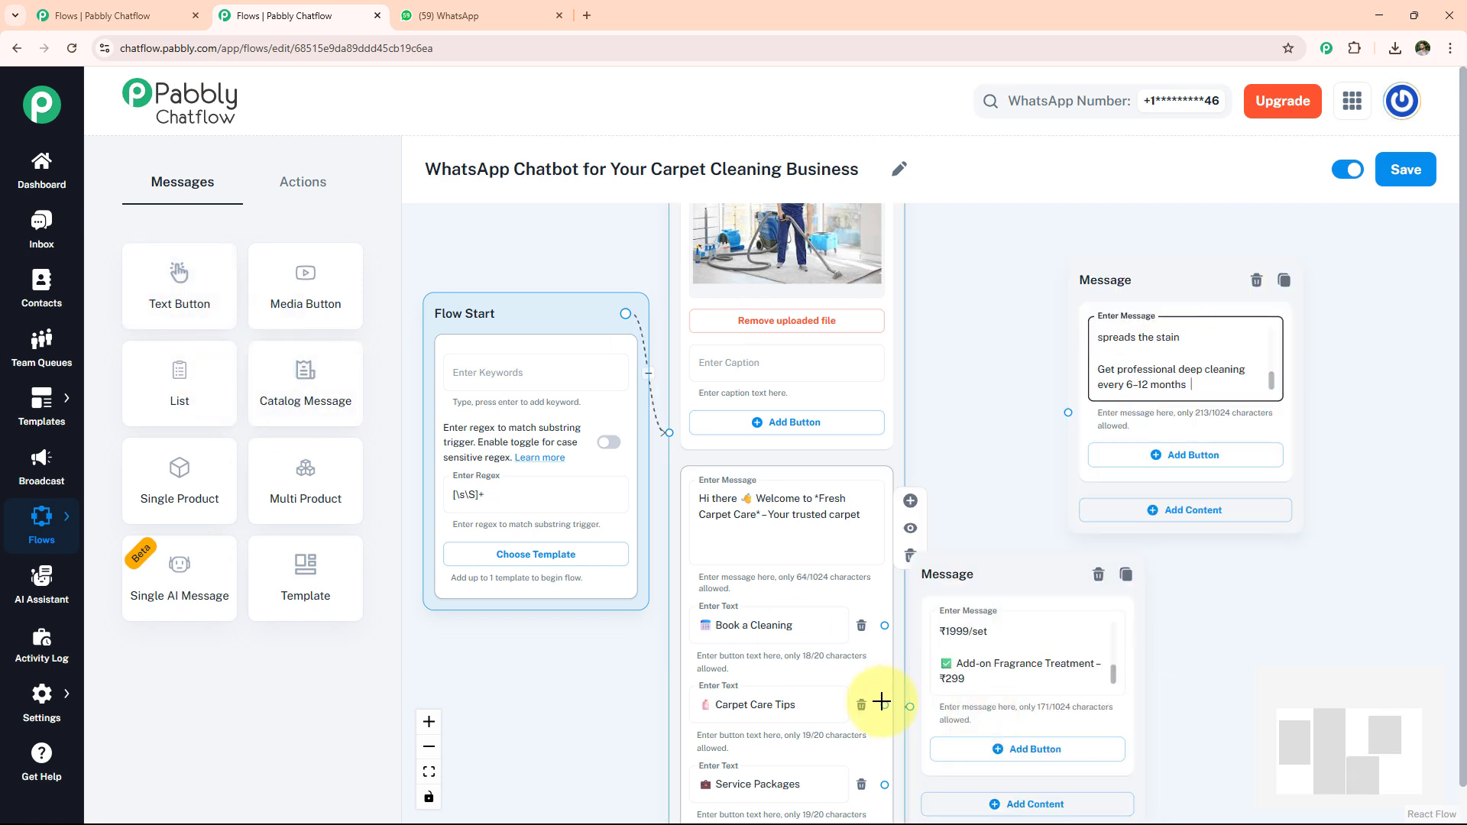
pyautogui.moveTo(884, 705); pyautogui.dragTo(1070, 415)
pyautogui.click(705, 702)
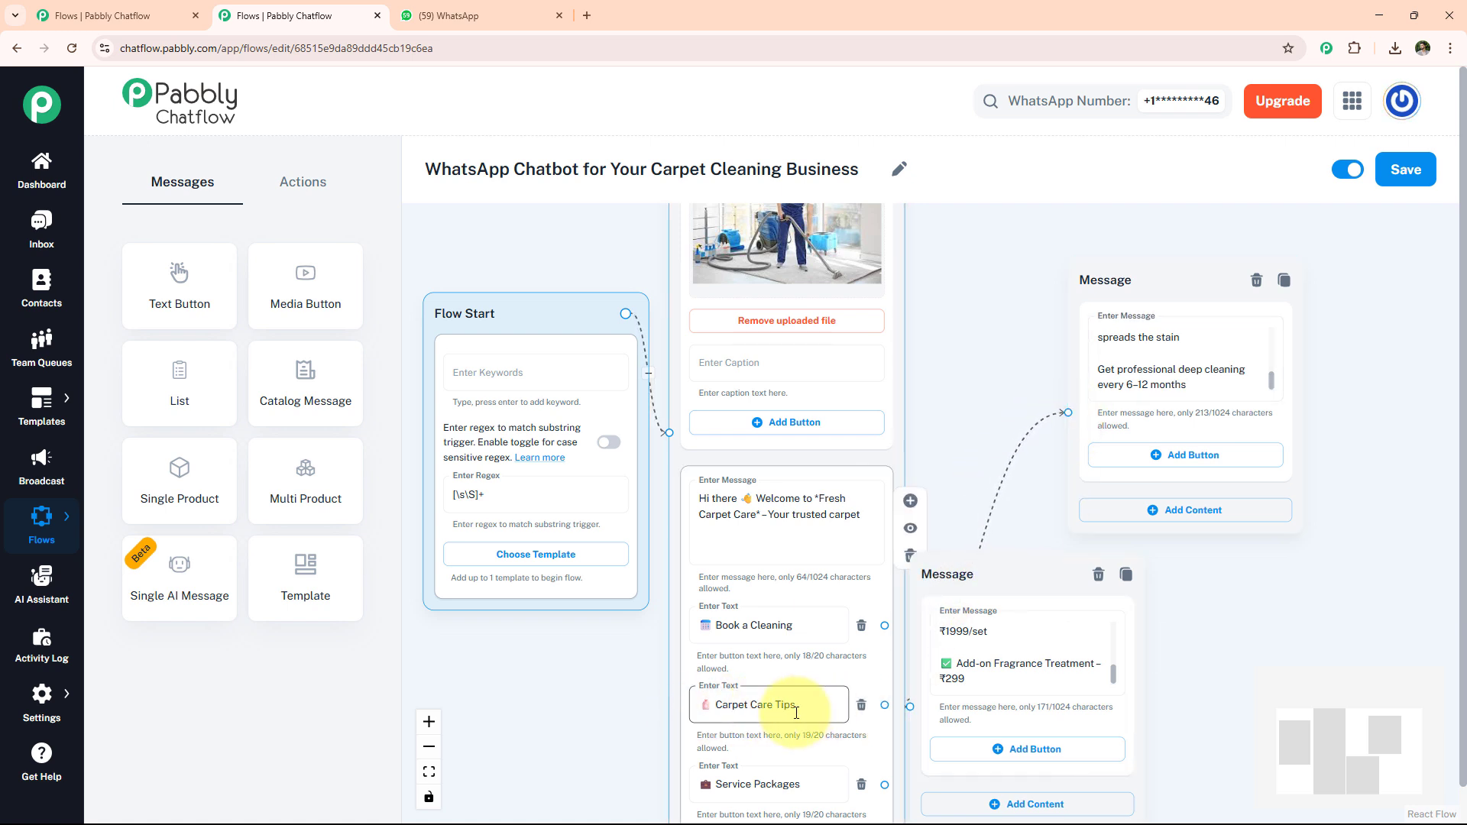
pyautogui.moveTo(1164, 286); pyautogui.dragTo(1031, 253)
# - Add an Ask Question block reading "Let's get your cleaning scheduled! Please Share *Full Name*", storing the reply in Fullname with Text format
pyautogui.click(303, 181)
pyautogui.moveTo(305, 382); pyautogui.dragTo(998, 330)
pyautogui.click(1093, 429)
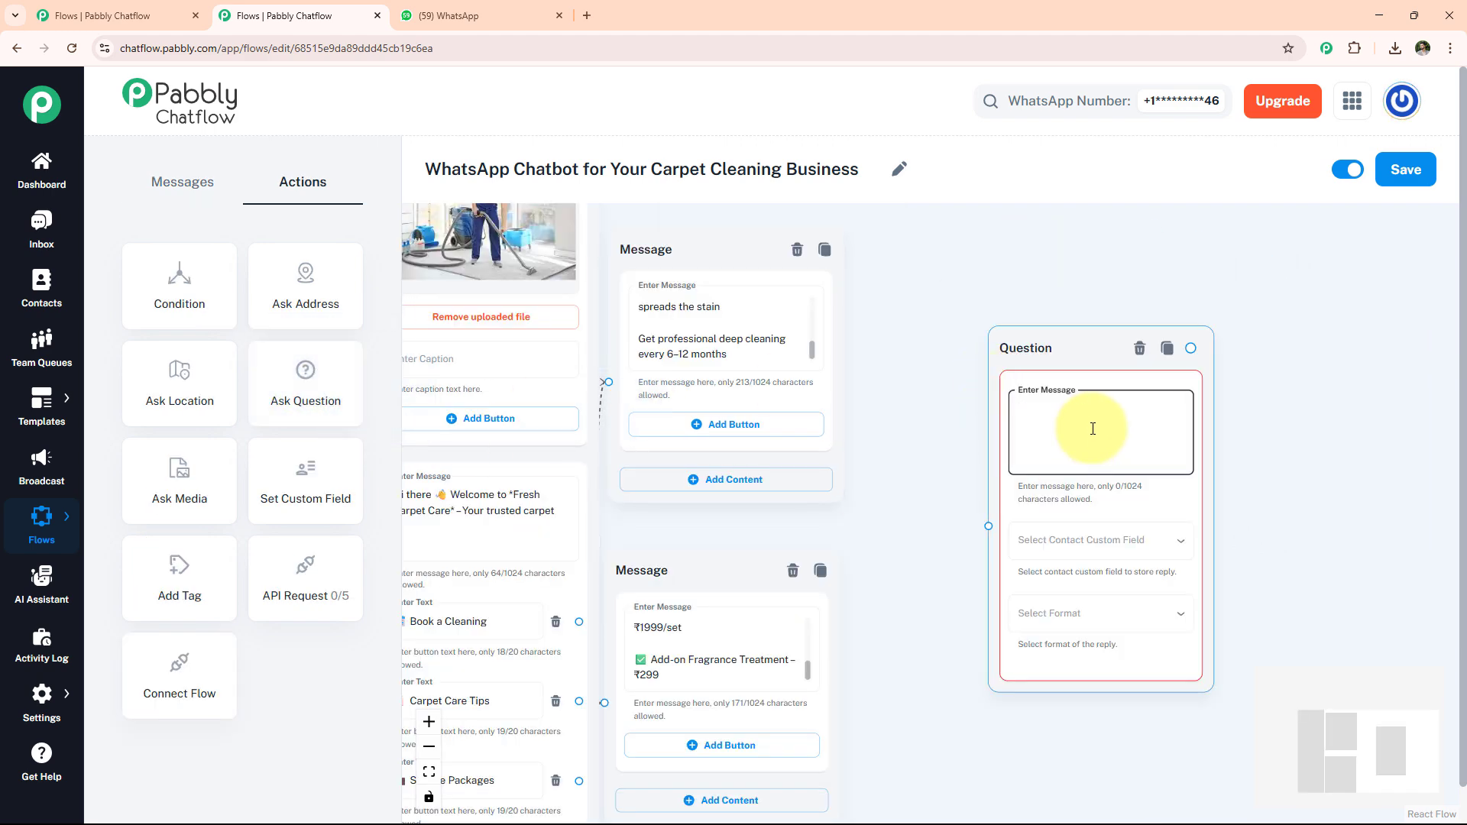
pyautogui.hotkey('ctrl', 'v')
pyautogui.click(1090, 541)
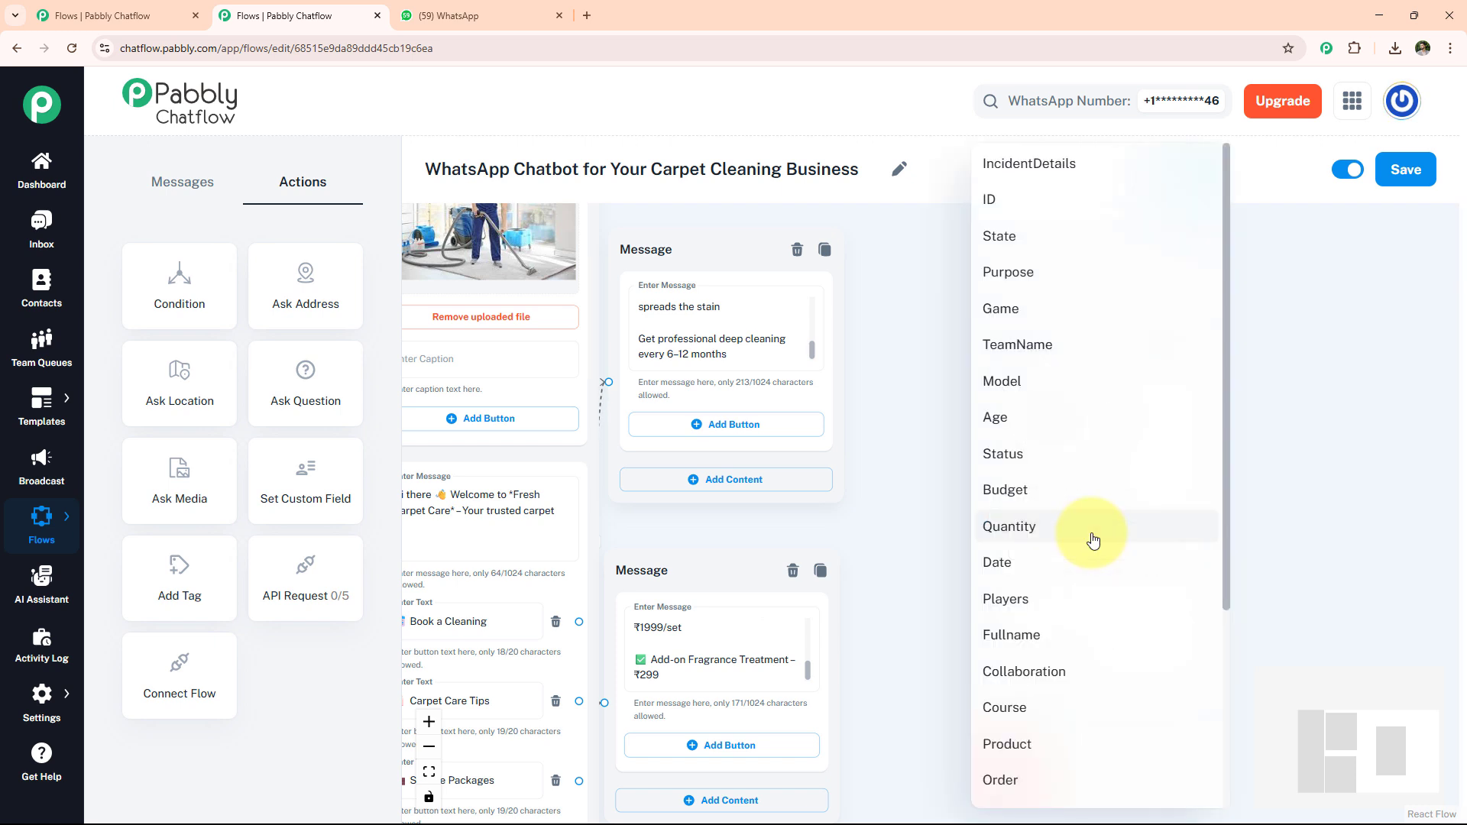
pyautogui.click(1079, 639)
pyautogui.click(1085, 620)
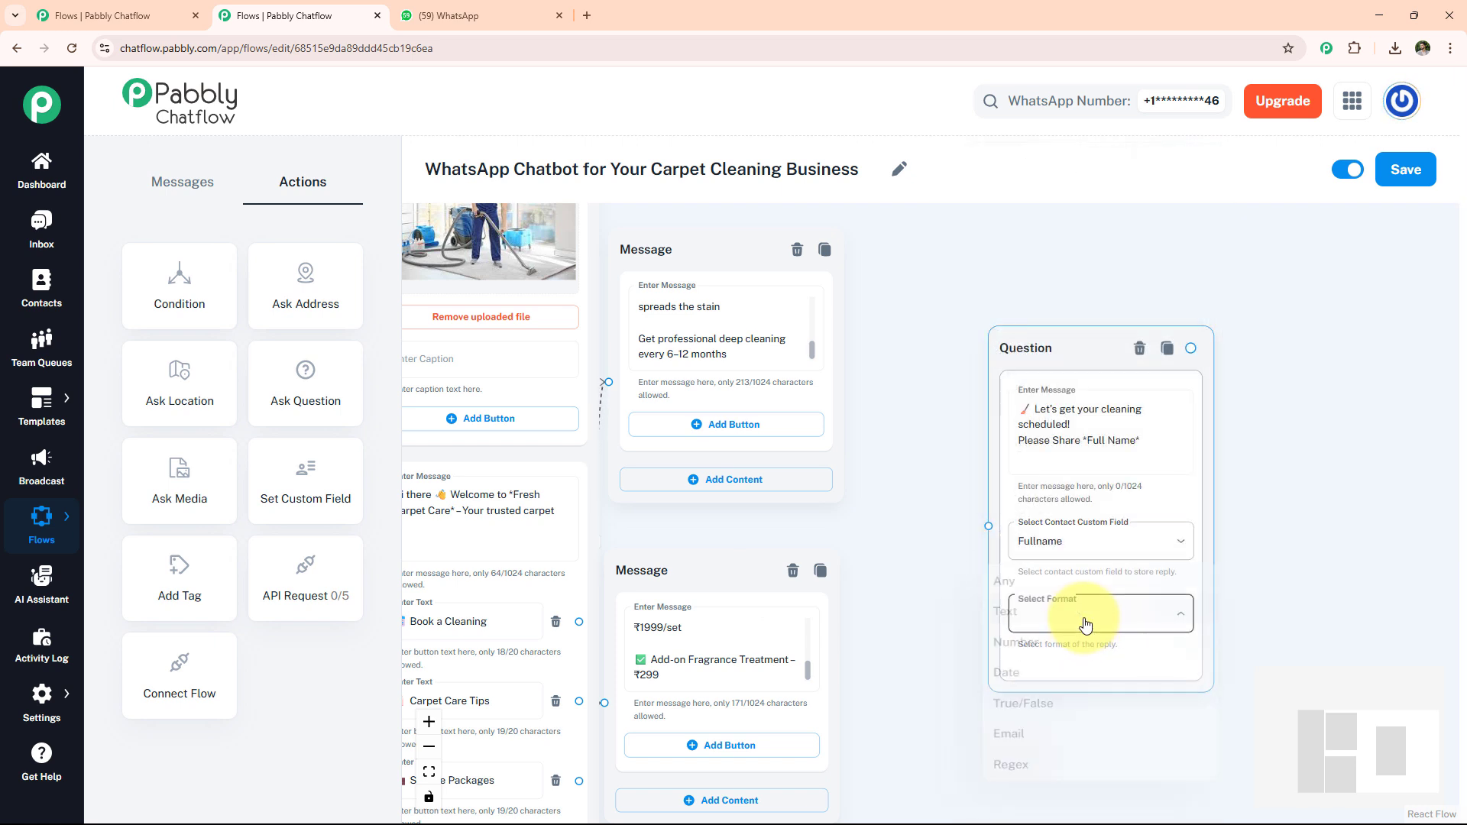
pyautogui.click(1061, 621)
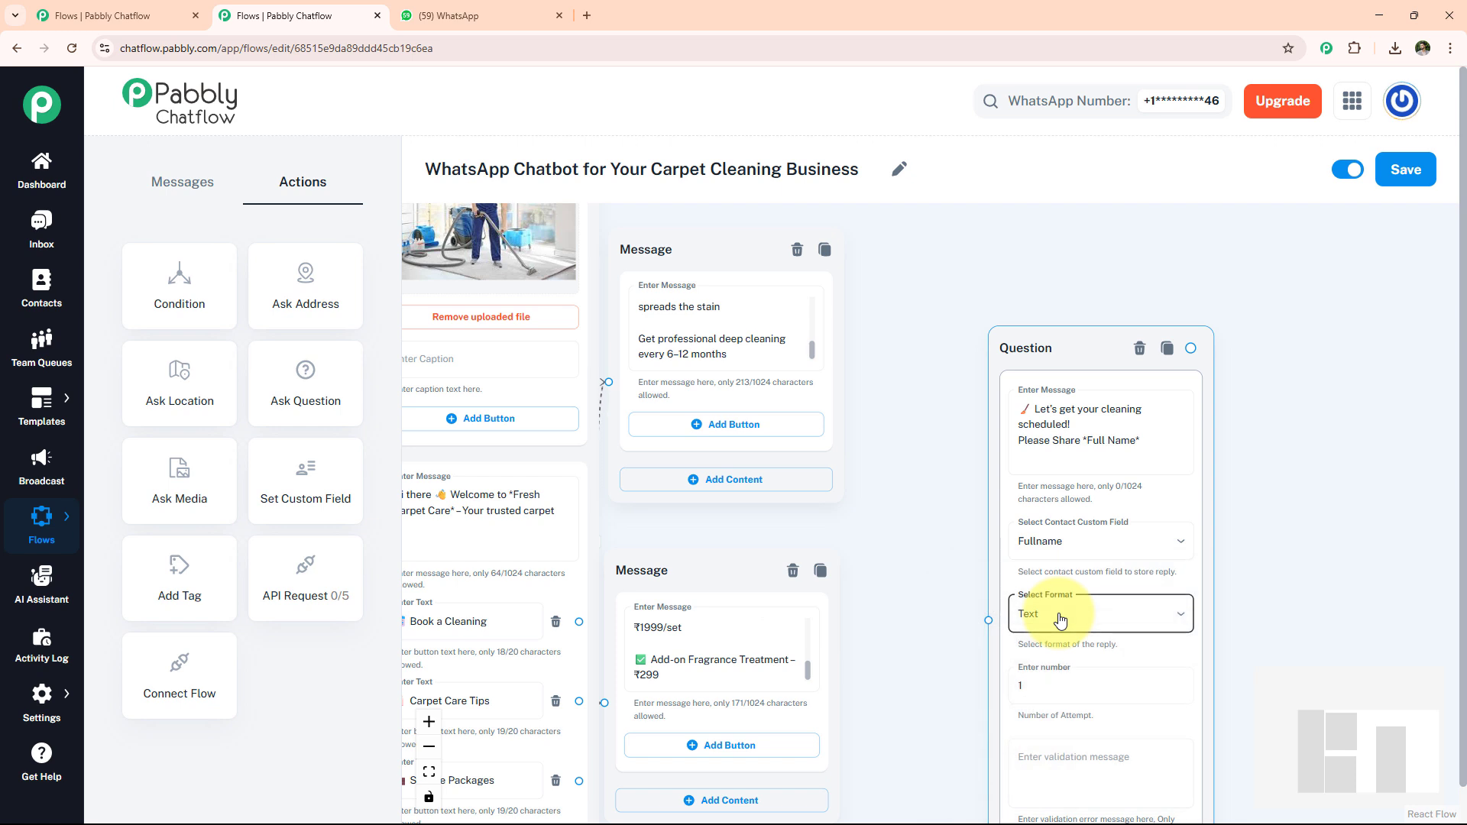
# - Link the Book a Cleaning button to the full-name question and save the flow
pyautogui.hscroll(-2, 635, 613)
pyautogui.moveTo(640, 616); pyautogui.dragTo(1050, 616)
pyautogui.click(564, 619)
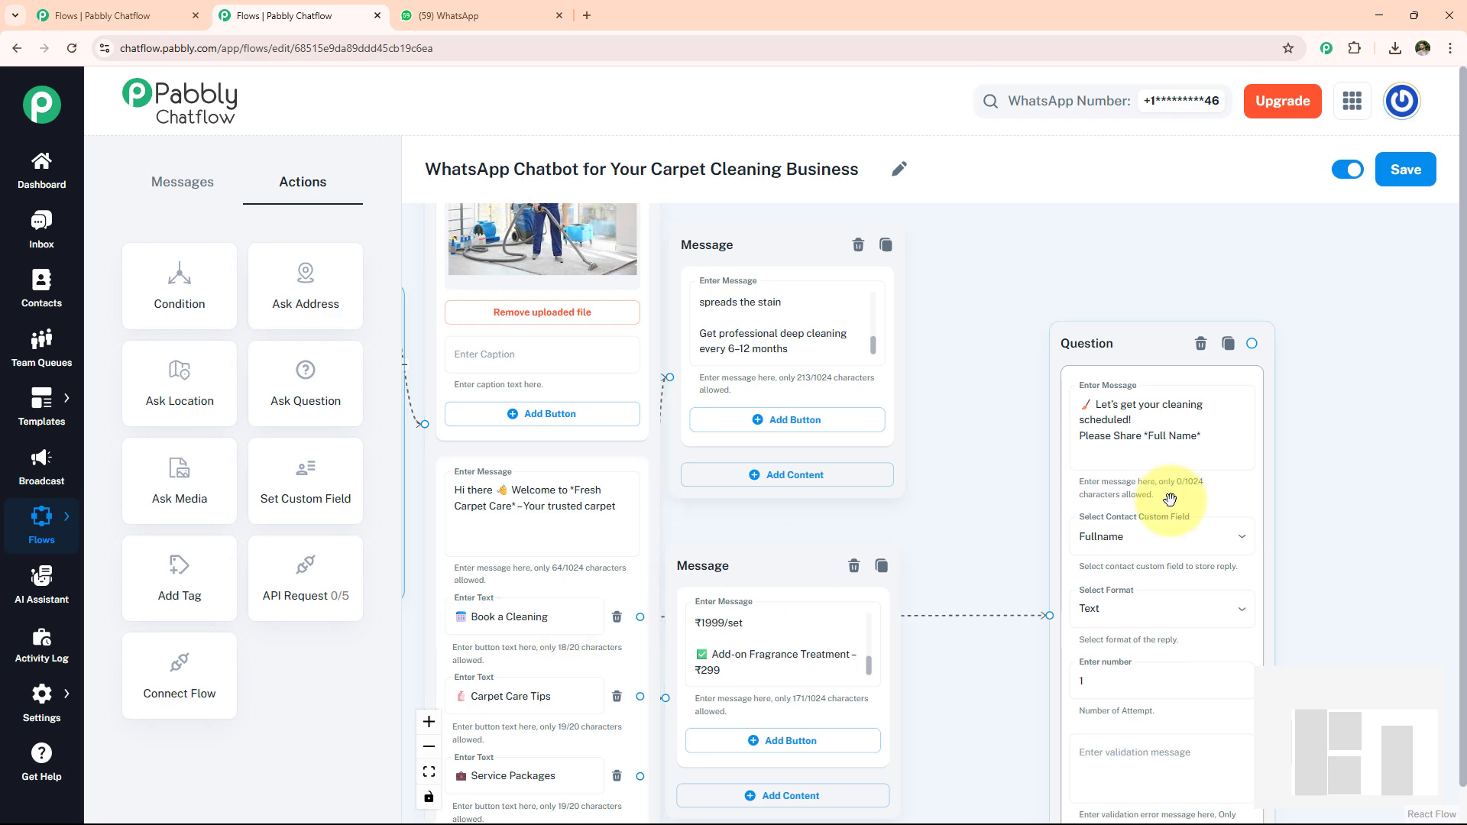
pyautogui.scroll(3, 1163, 496)
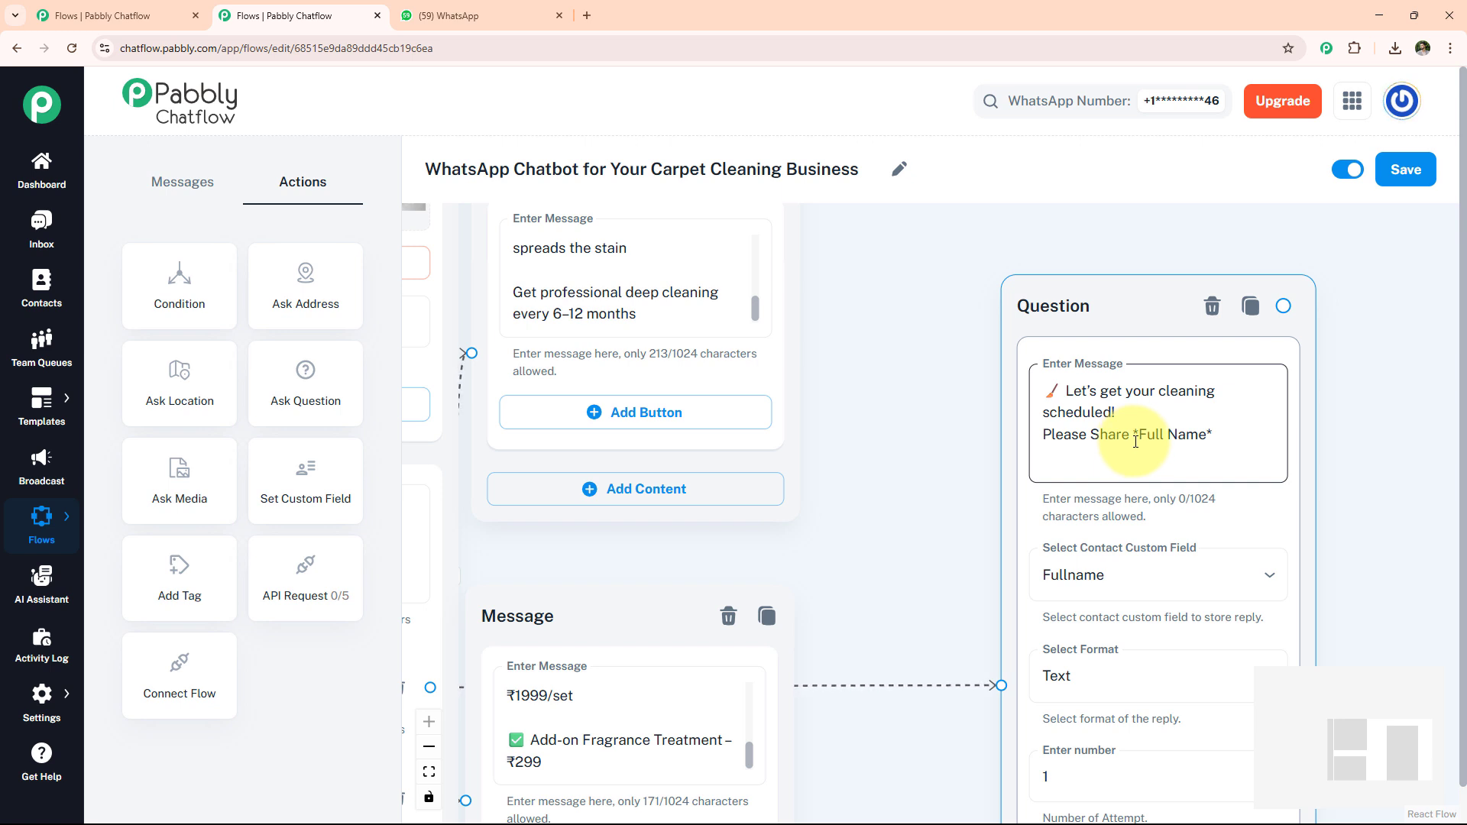
pyautogui.click(1405, 170)
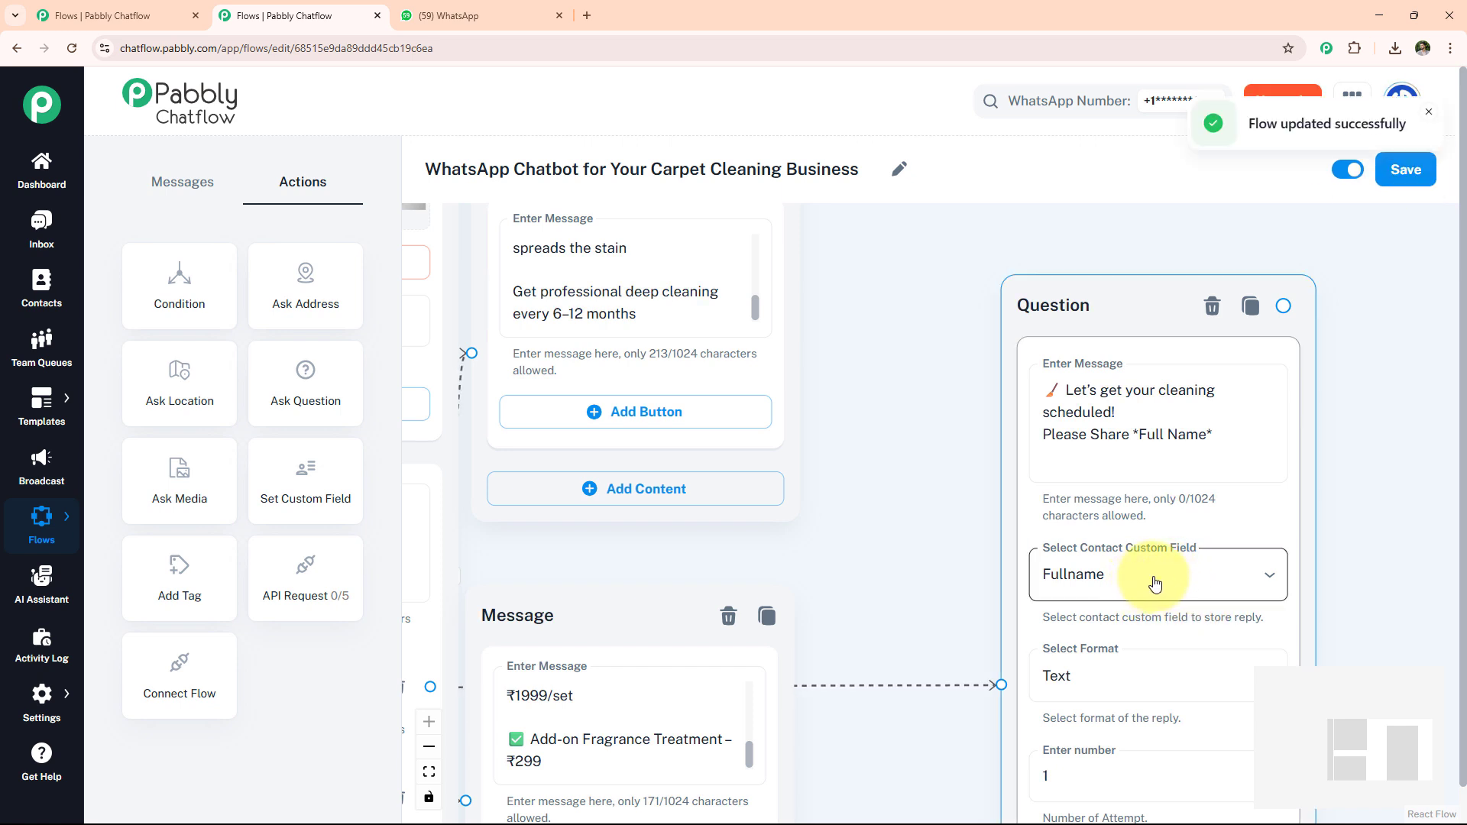
# - Add a contact custom field named xyz in the Contact Custom Fields settings and save the fields
pyautogui.click(39, 698)
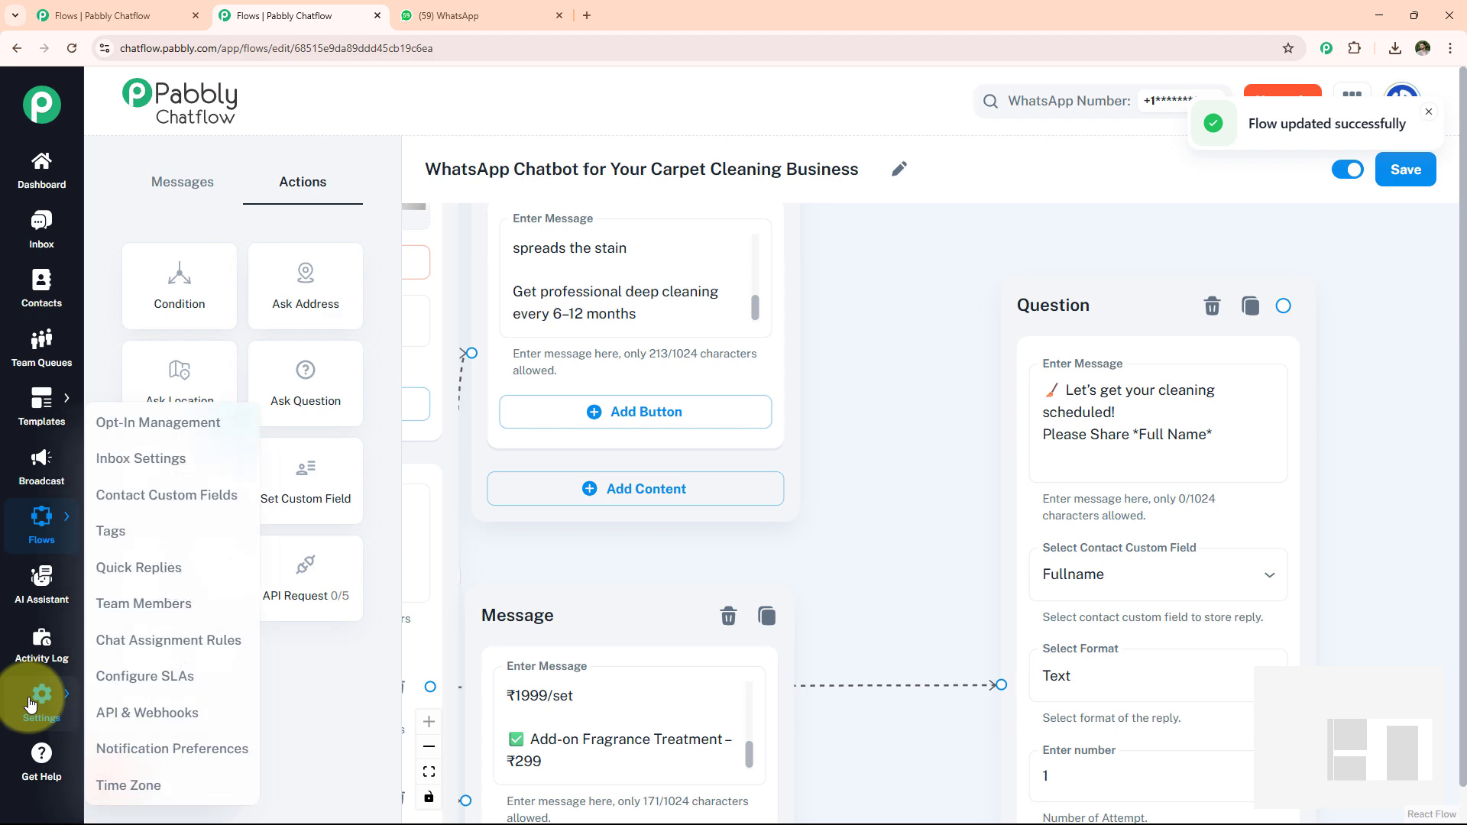
pyautogui.click(140, 500)
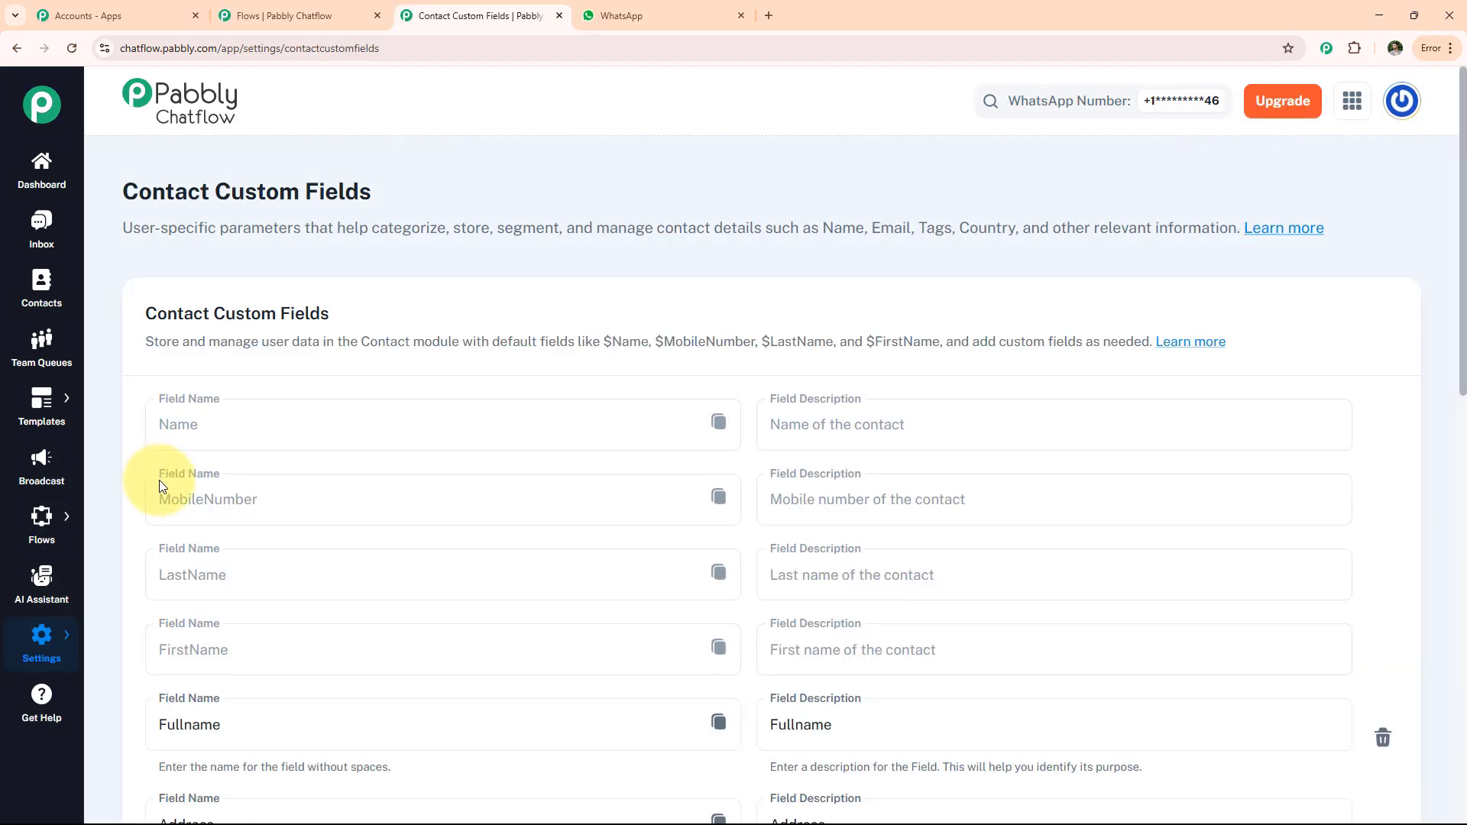
pyautogui.scroll(-4, 175, 497)
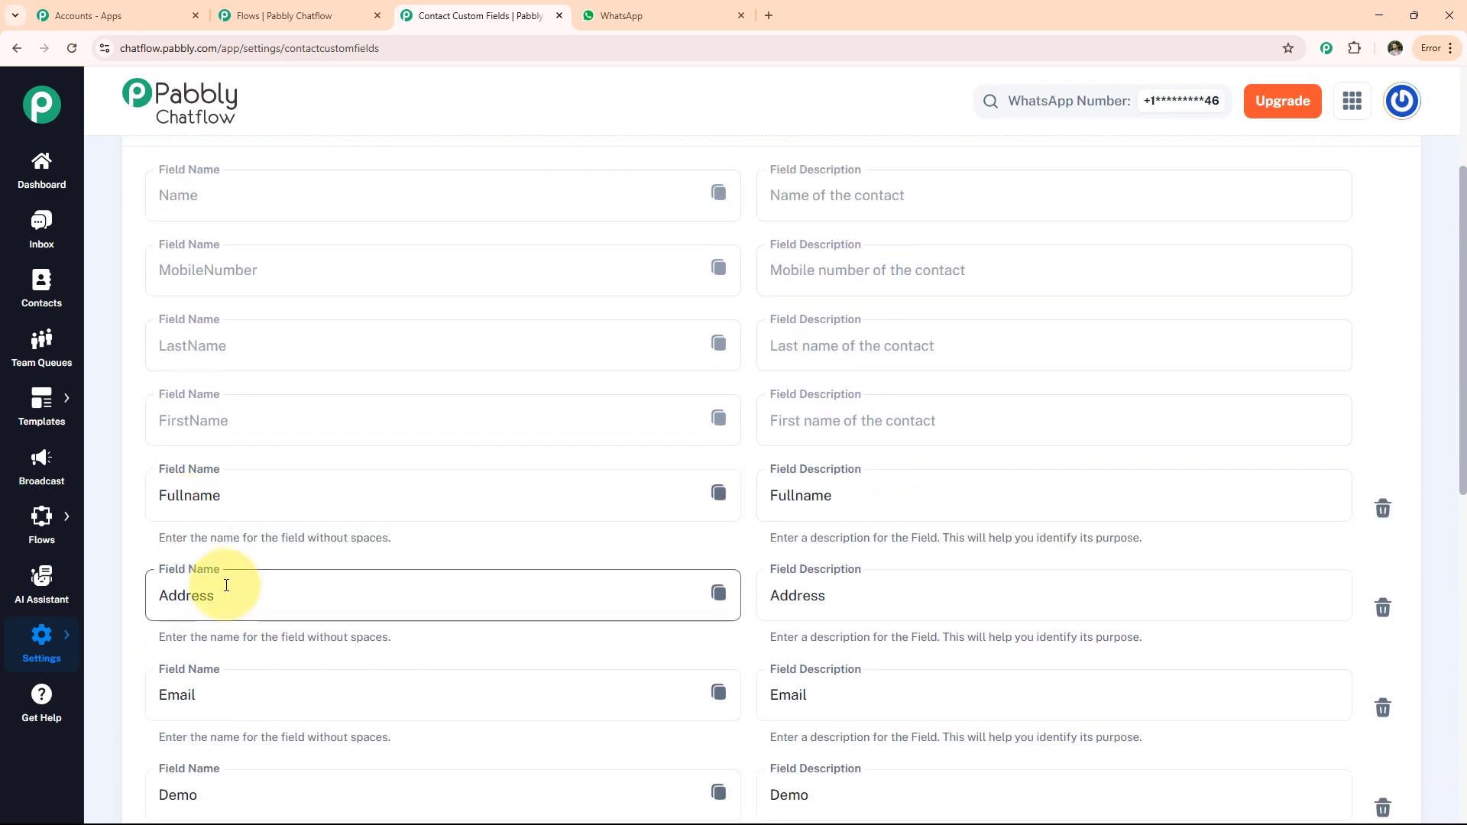
pyautogui.scroll(-3, 233, 597)
pyautogui.scroll(-3, 295, 629)
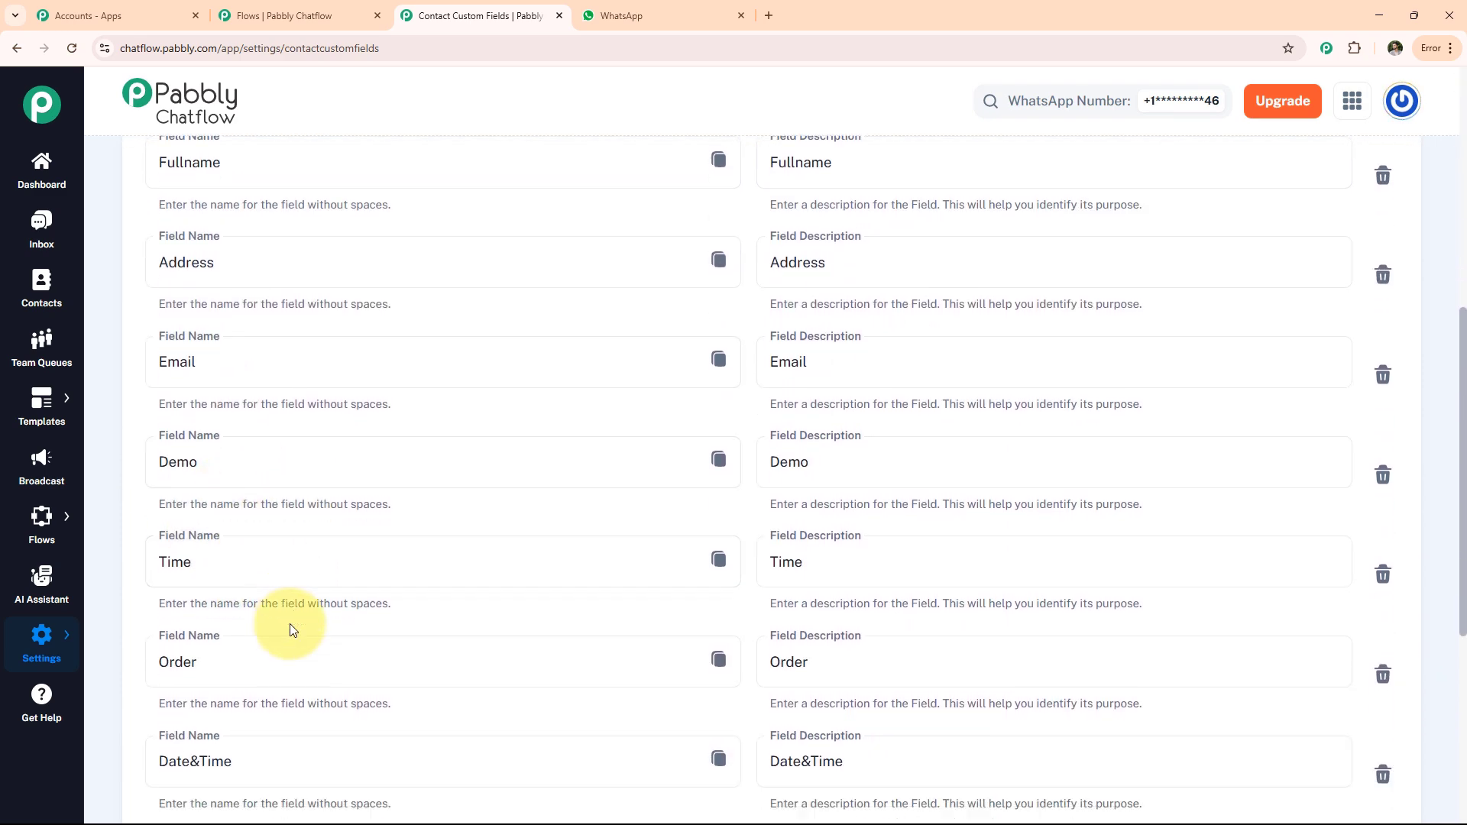
pyautogui.scroll(-3, 306, 607)
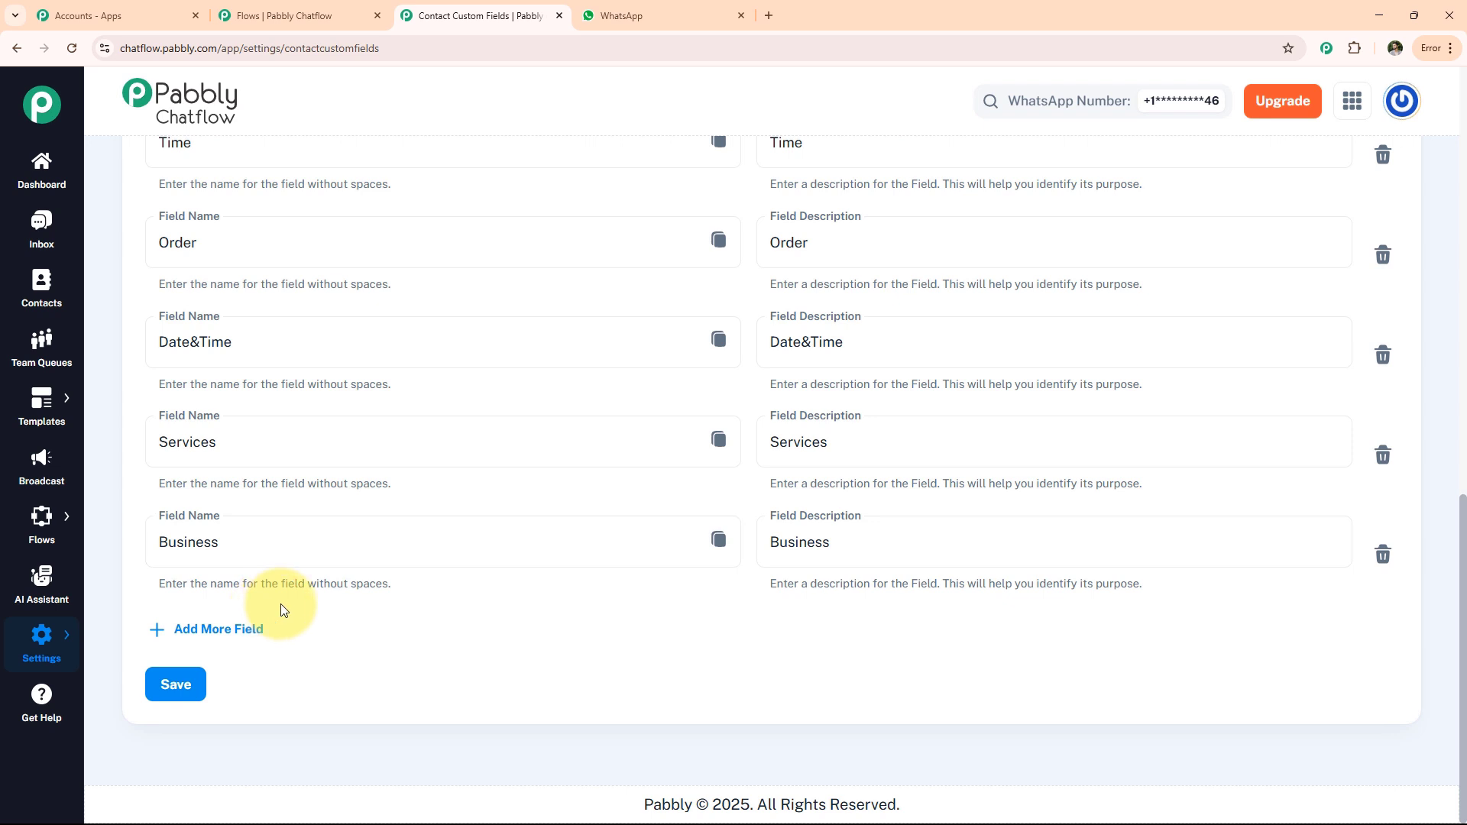
pyautogui.click(210, 634)
pyautogui.click(288, 642)
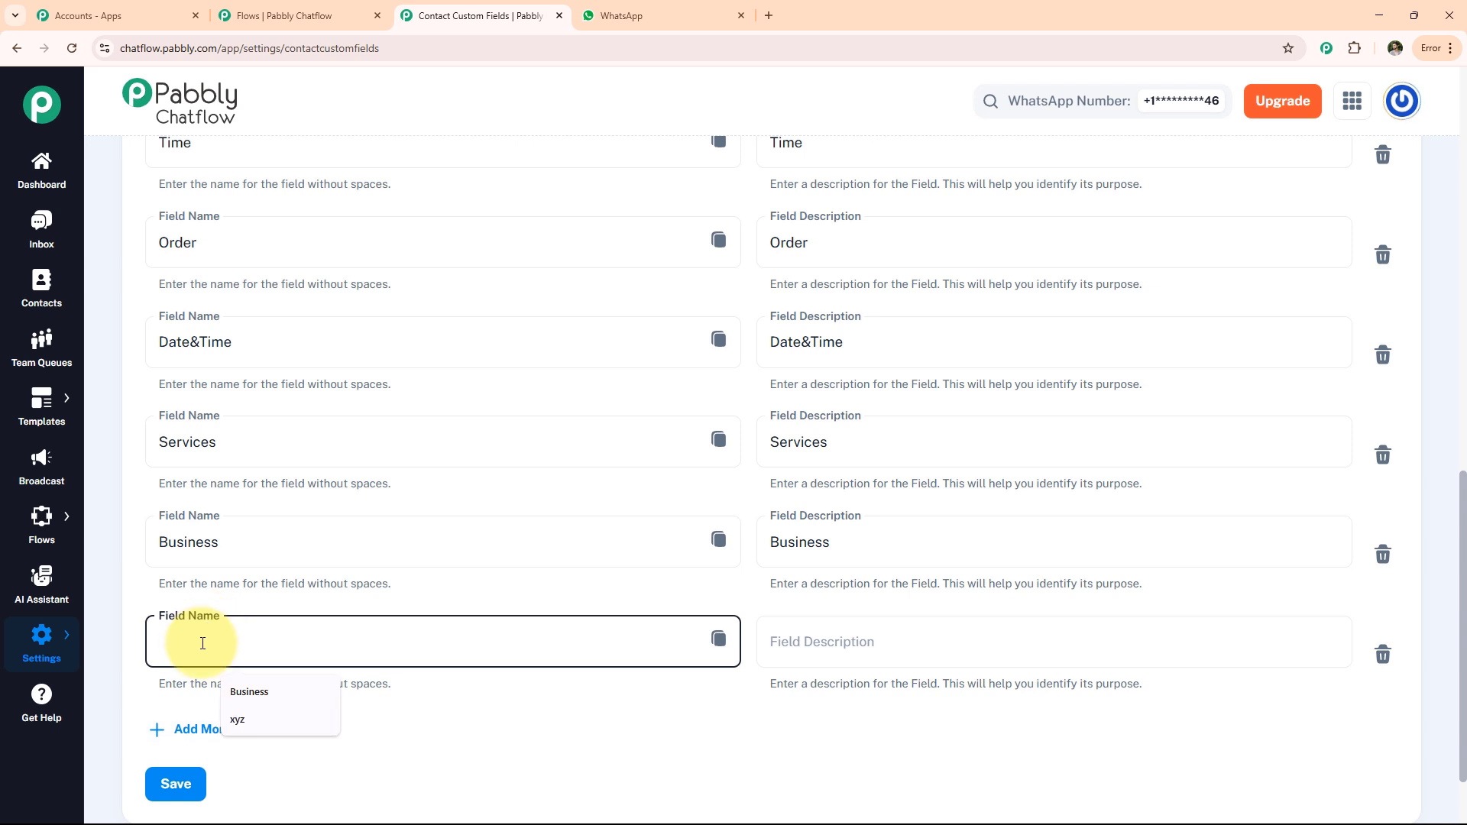
pyautogui.click(249, 719)
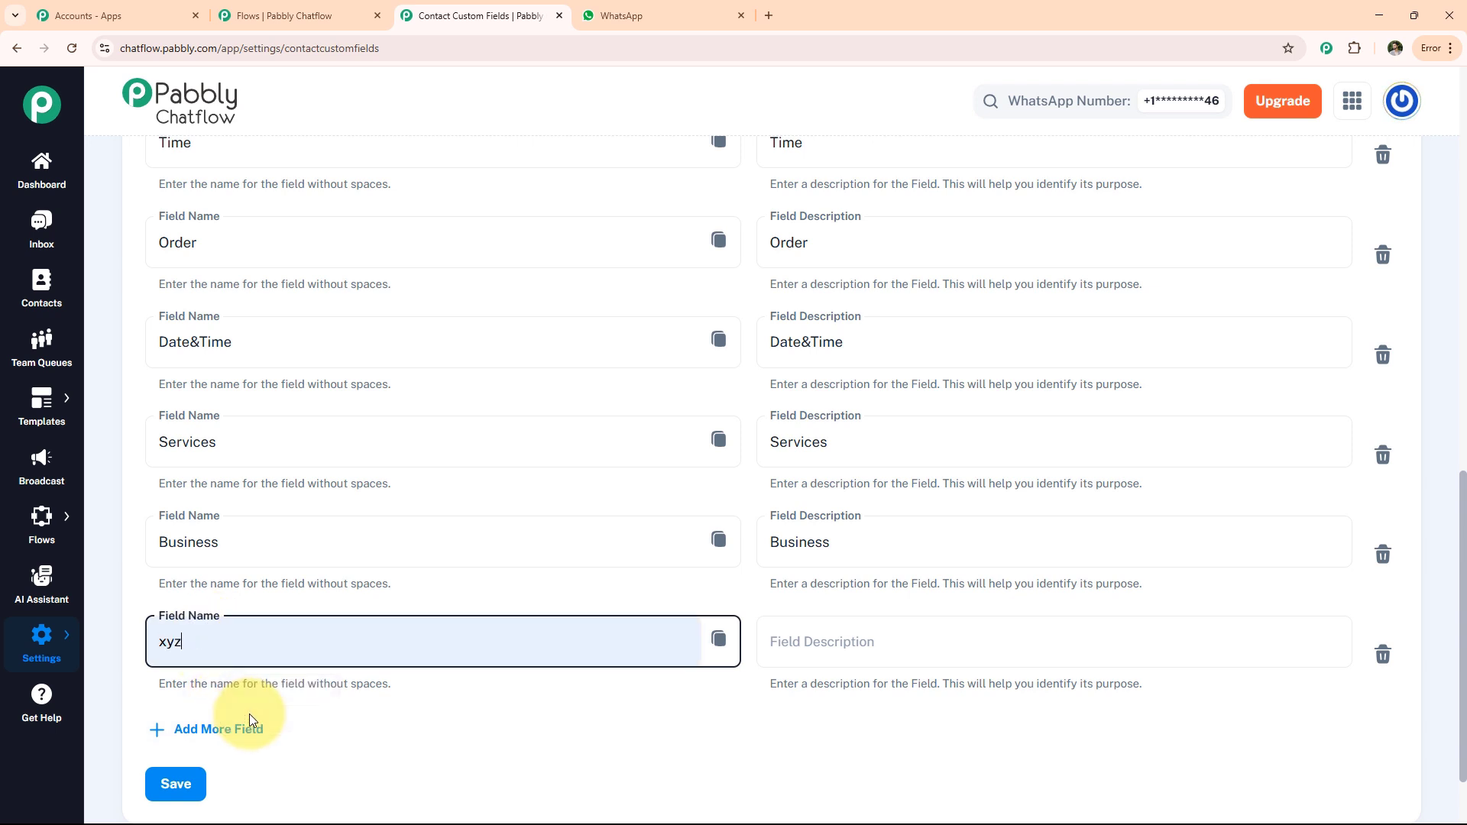
pyautogui.click(179, 790)
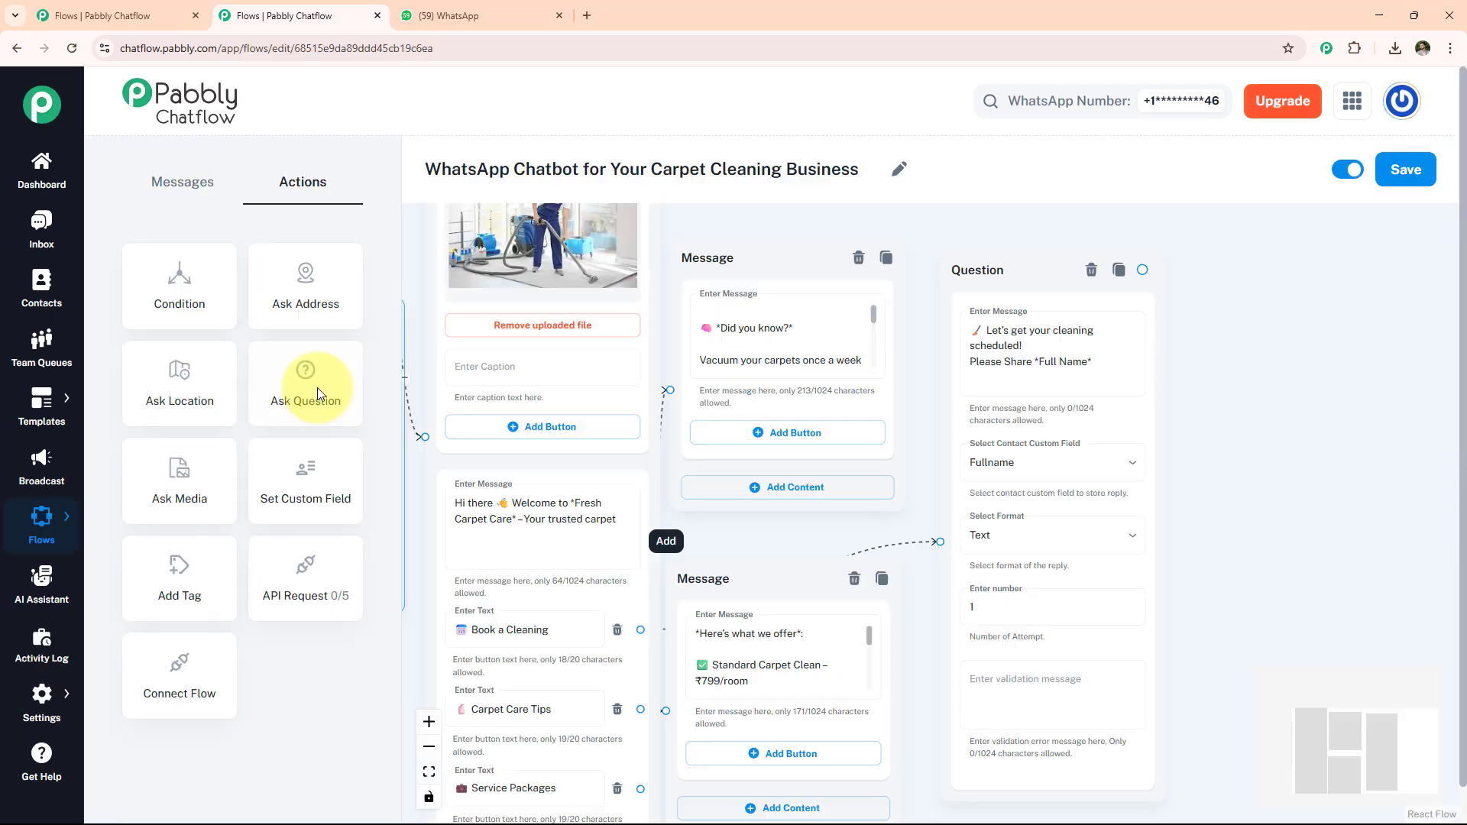
# - Add an Ask Question block reading "Please Share *Address*", storing the reply in Address with Text format, and link the full-name question to it
pyautogui.moveTo(315, 387); pyautogui.dragTo(1226, 343)
pyautogui.click(1297, 387)
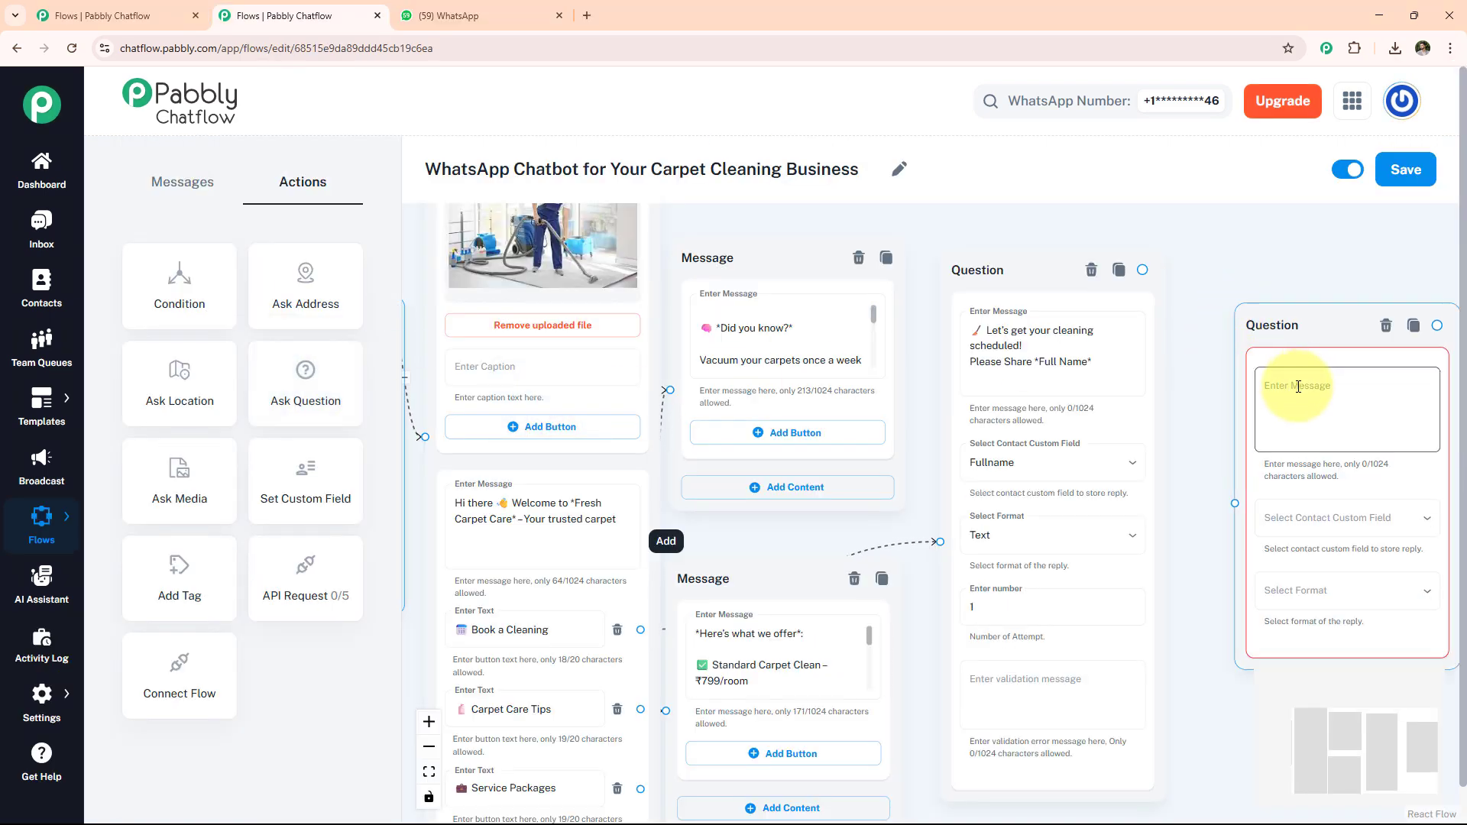
pyautogui.write('Please Share *Address*')
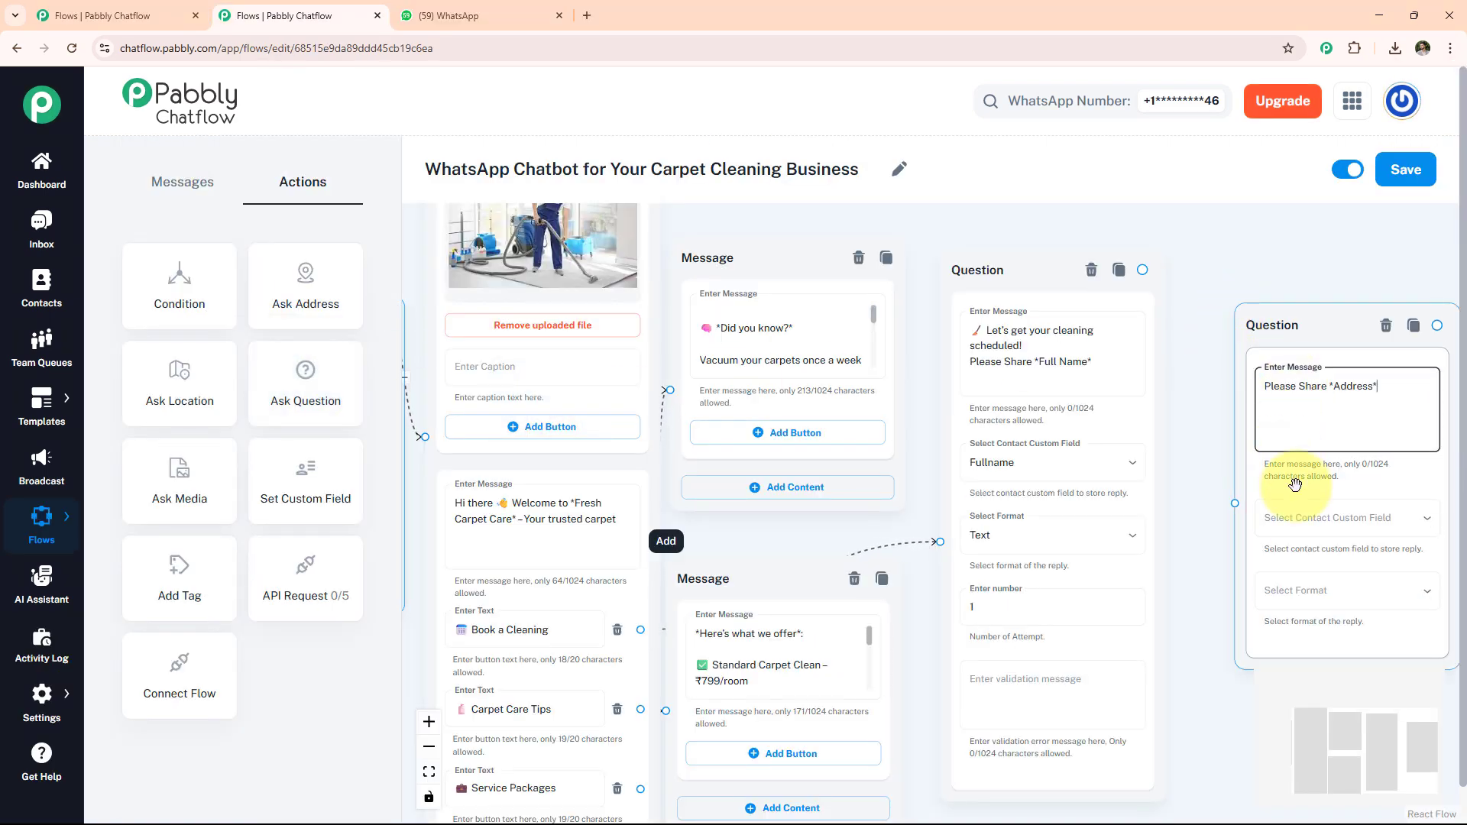
pyautogui.click(1308, 519)
pyautogui.scroll(-3, 1297, 600)
pyautogui.scroll(-2, 1297, 600)
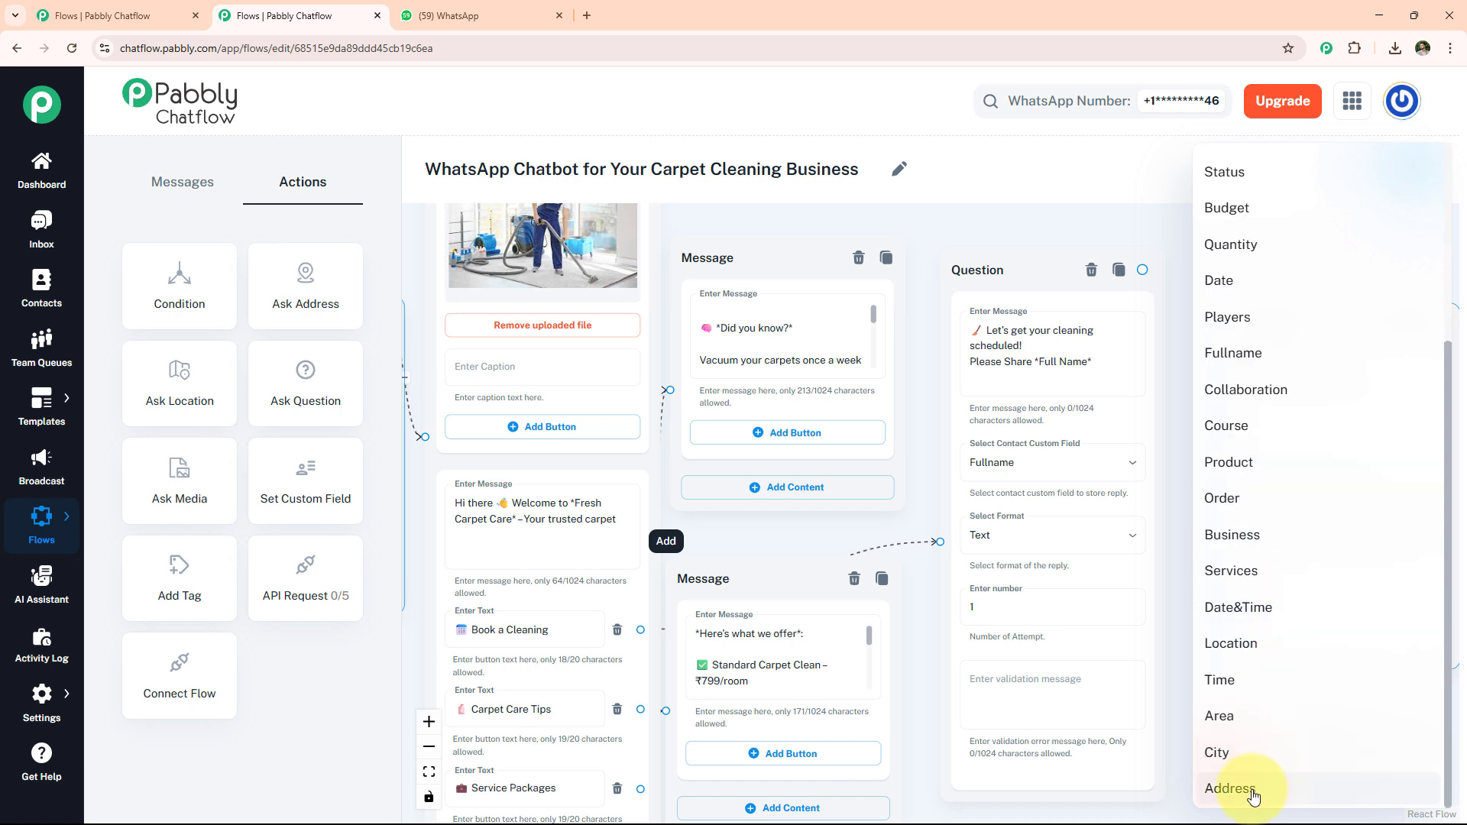
pyautogui.click(1231, 788)
pyautogui.click(1298, 609)
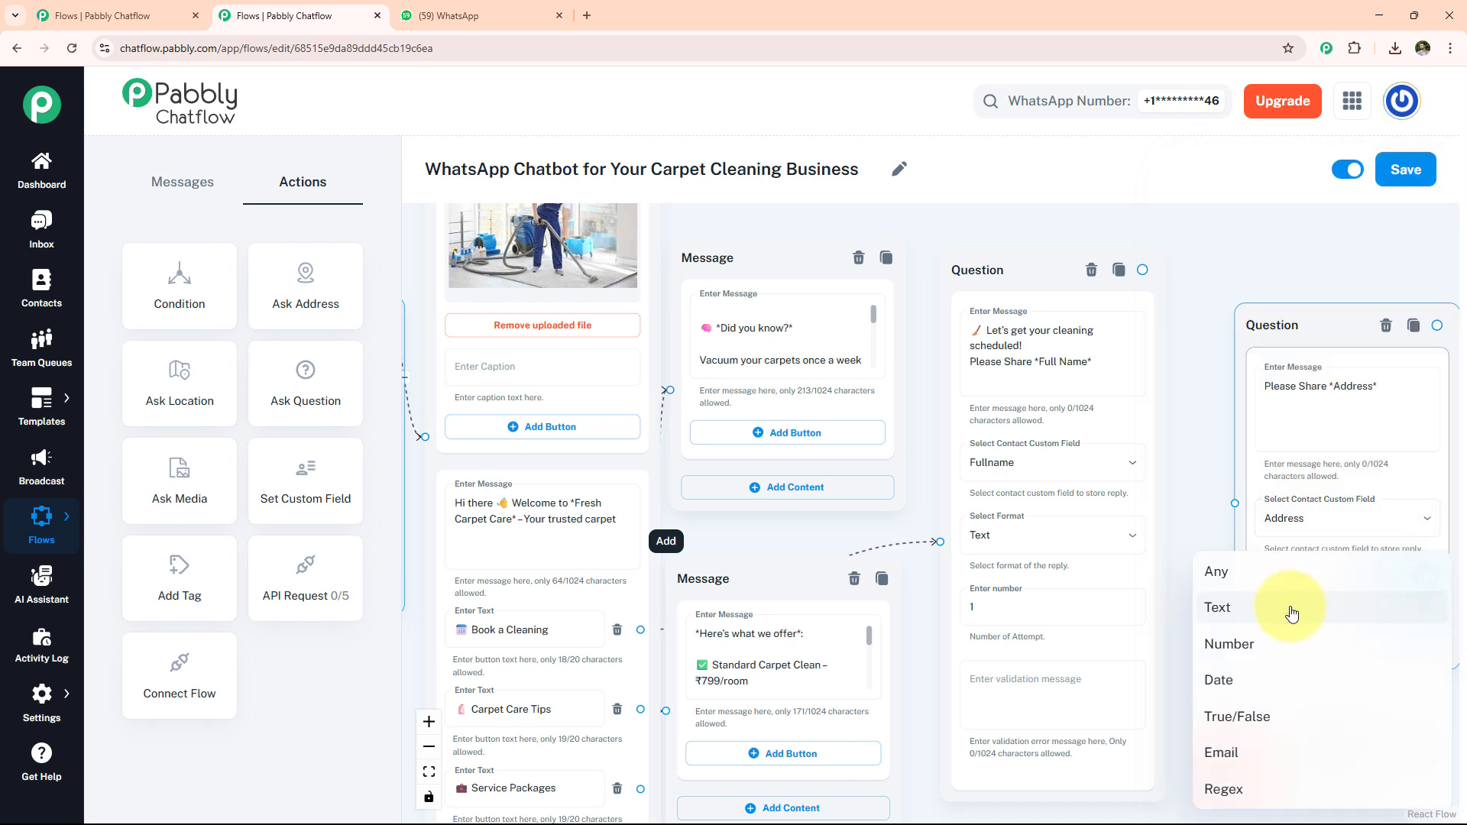
pyautogui.click(1291, 614)
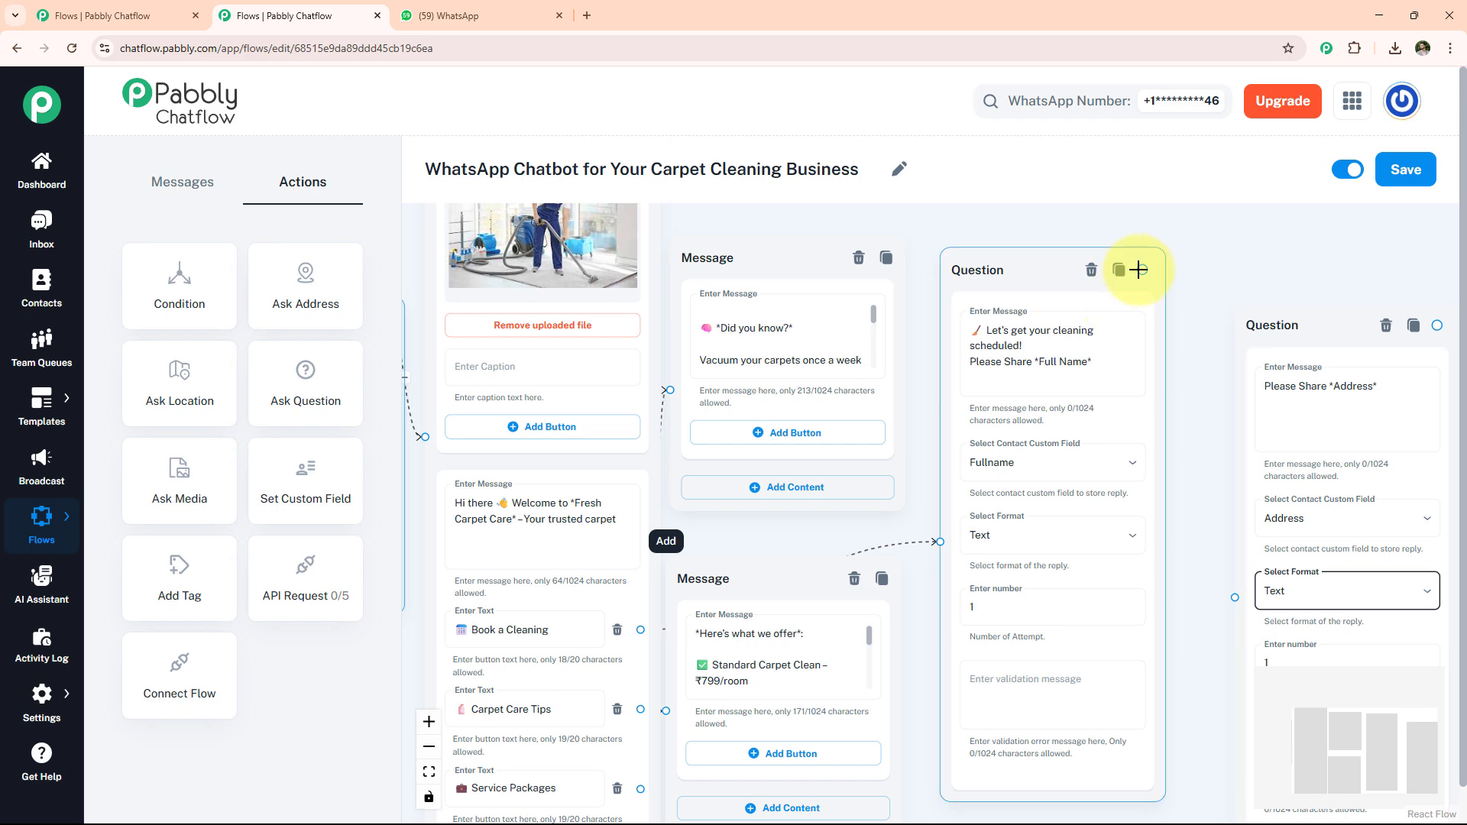
pyautogui.moveTo(1140, 269); pyautogui.dragTo(1233, 597)
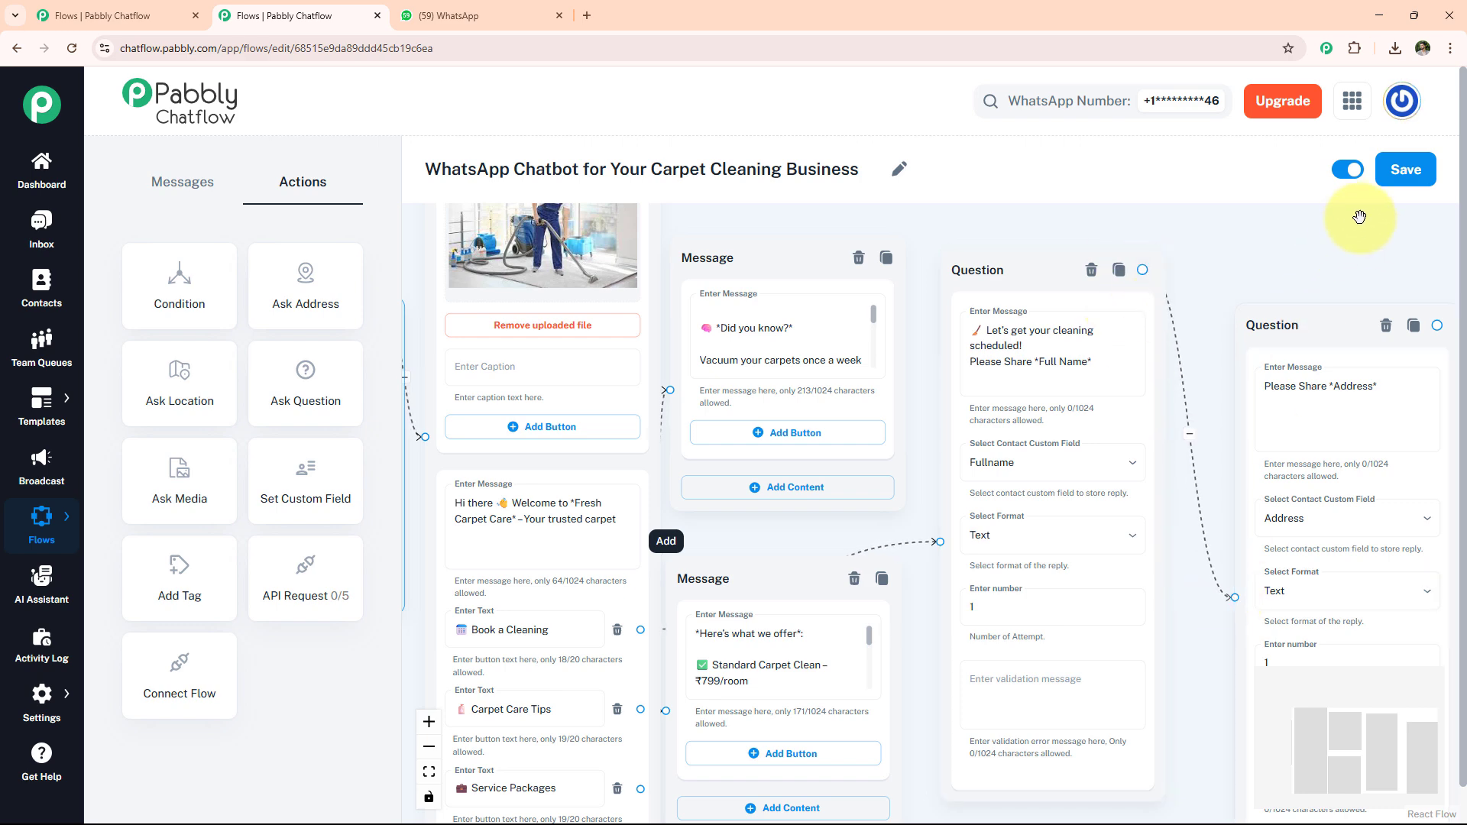
# - Add an Ask Question block reading "What needs cleaning *(e.g. 2 rooms carpet, 1 sofa)*", stored in Services as Text, and link the address question to it
pyautogui.moveTo(1359, 279); pyautogui.dragTo(995, 269)
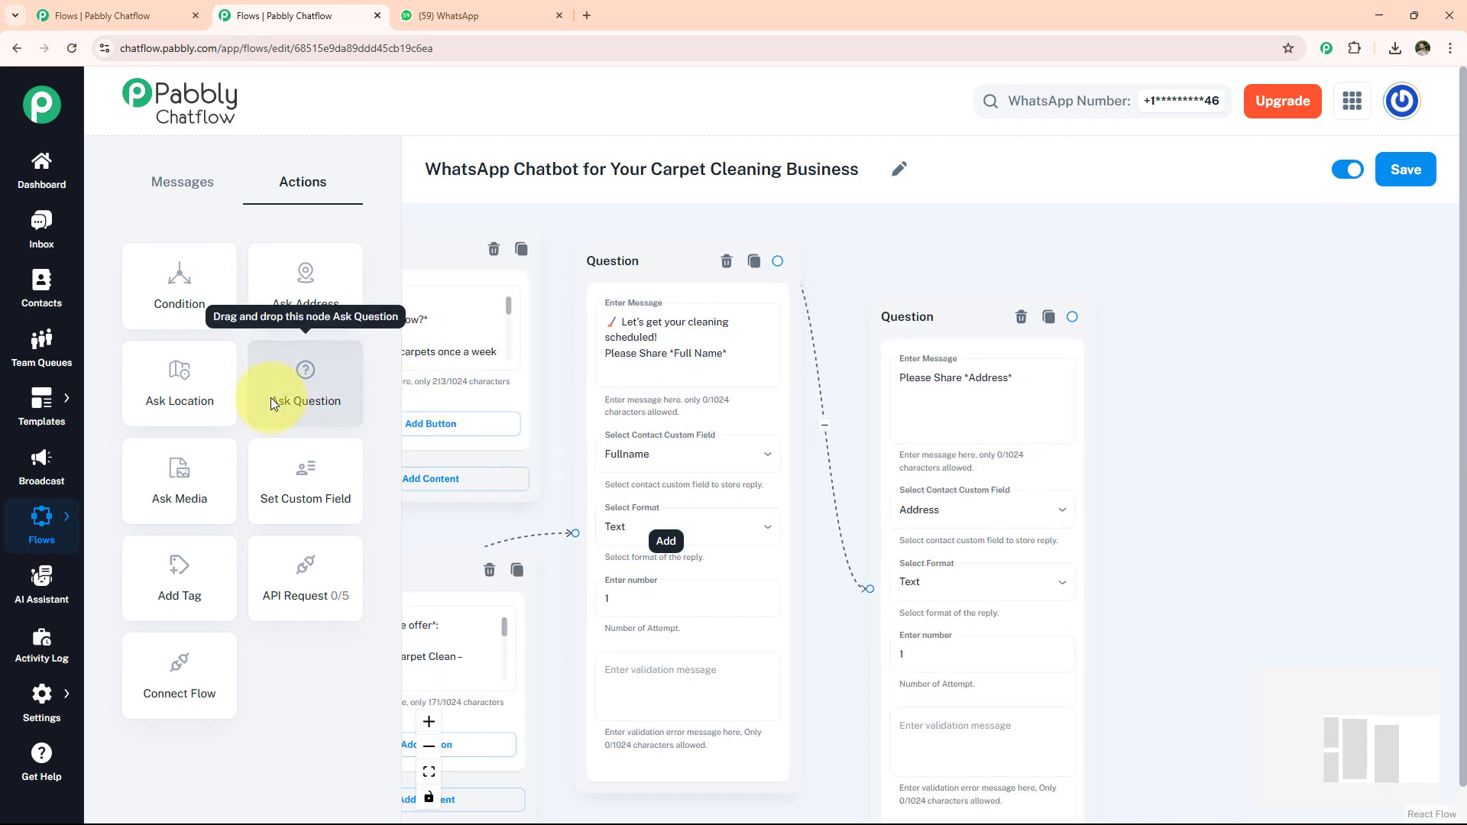
pyautogui.moveTo(274, 404); pyautogui.dragTo(1166, 321)
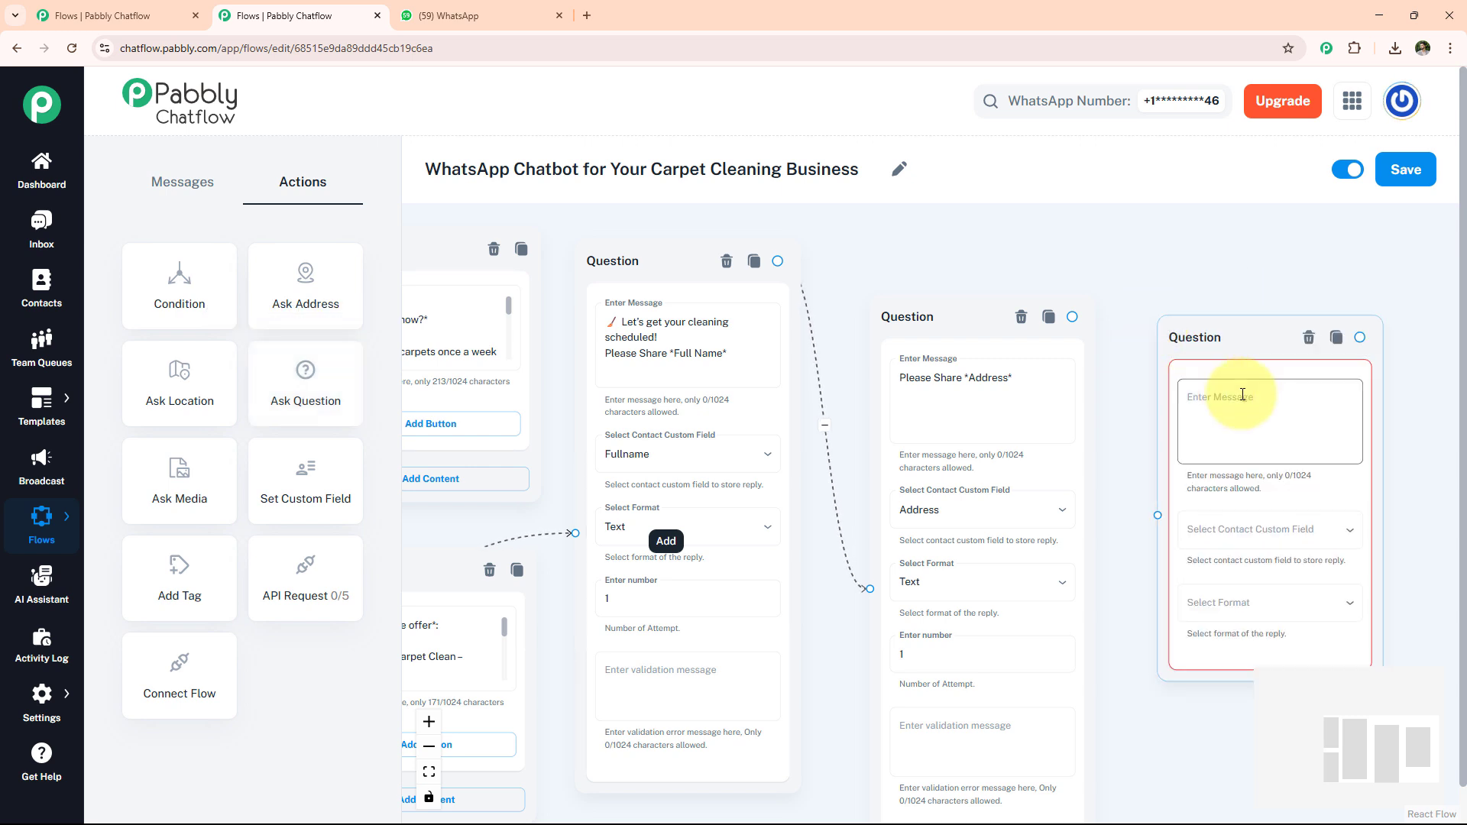
pyautogui.click(1236, 408)
pyautogui.hotkey('ctrl', 'v')
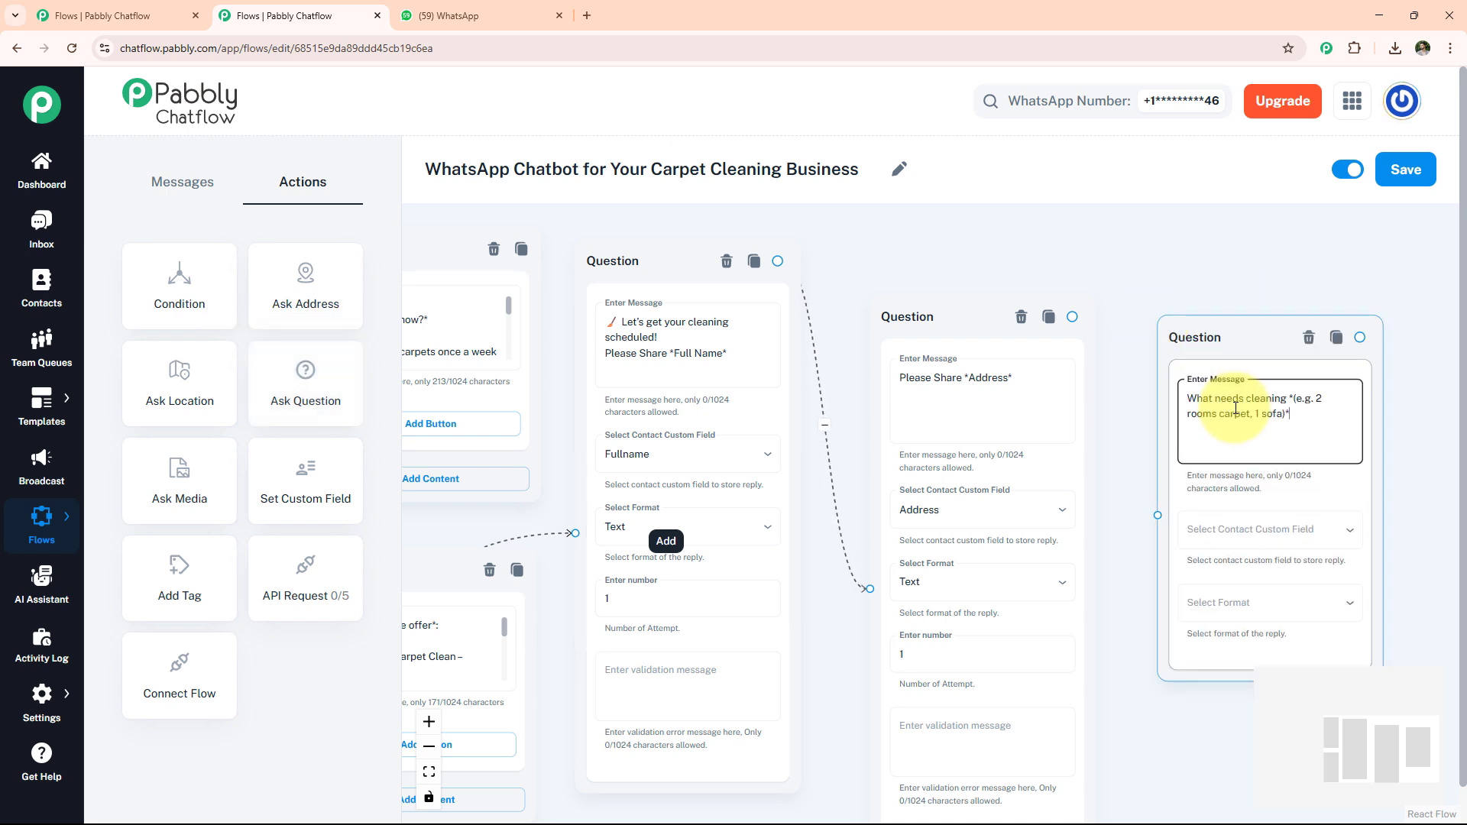
pyautogui.click(1253, 530)
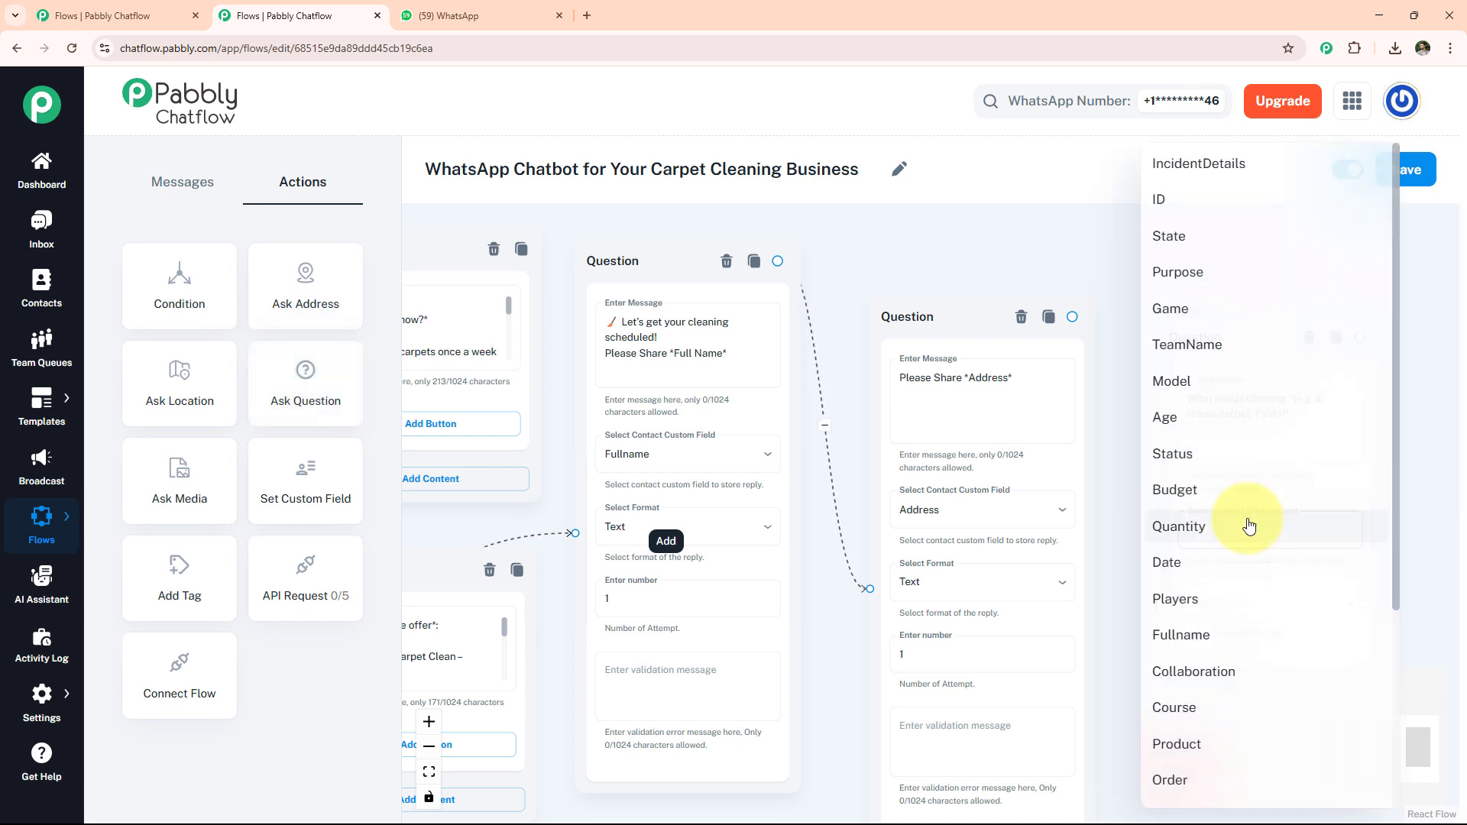
pyautogui.scroll(-3, 1234, 578)
pyautogui.click(1228, 563)
pyautogui.click(1230, 601)
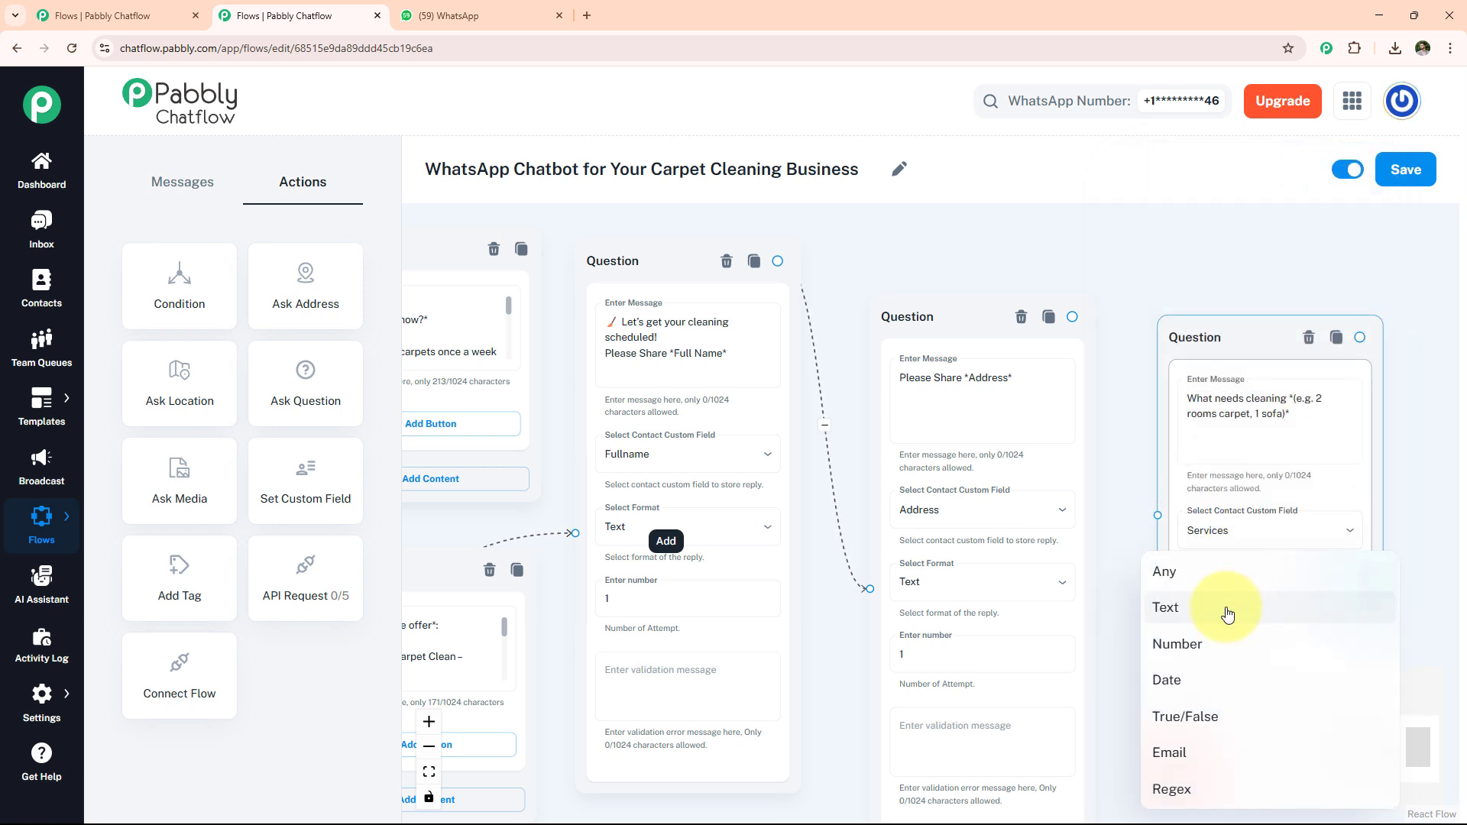
pyautogui.click(1228, 609)
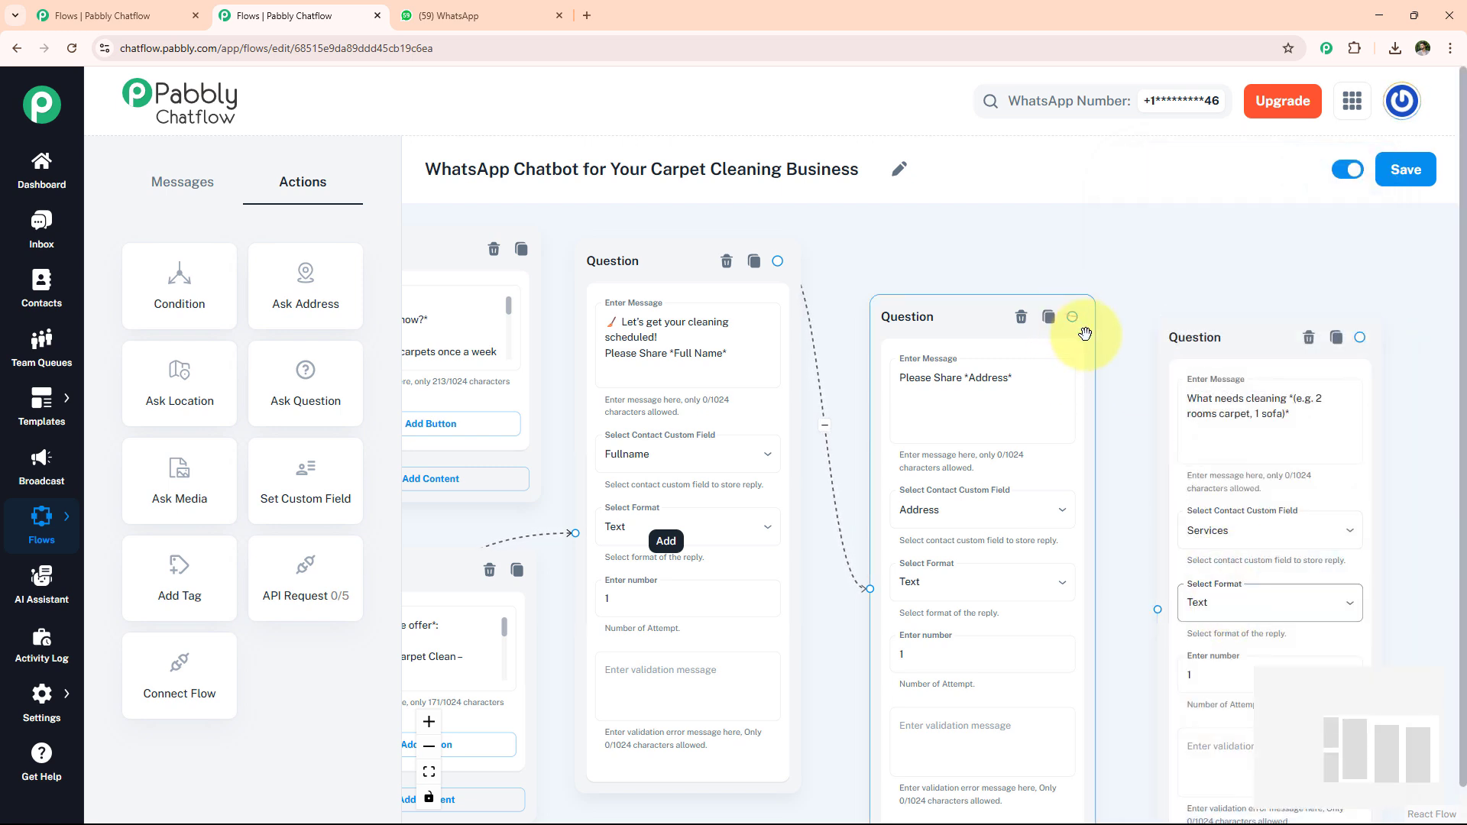
pyautogui.moveTo(1072, 316); pyautogui.dragTo(833, 536)
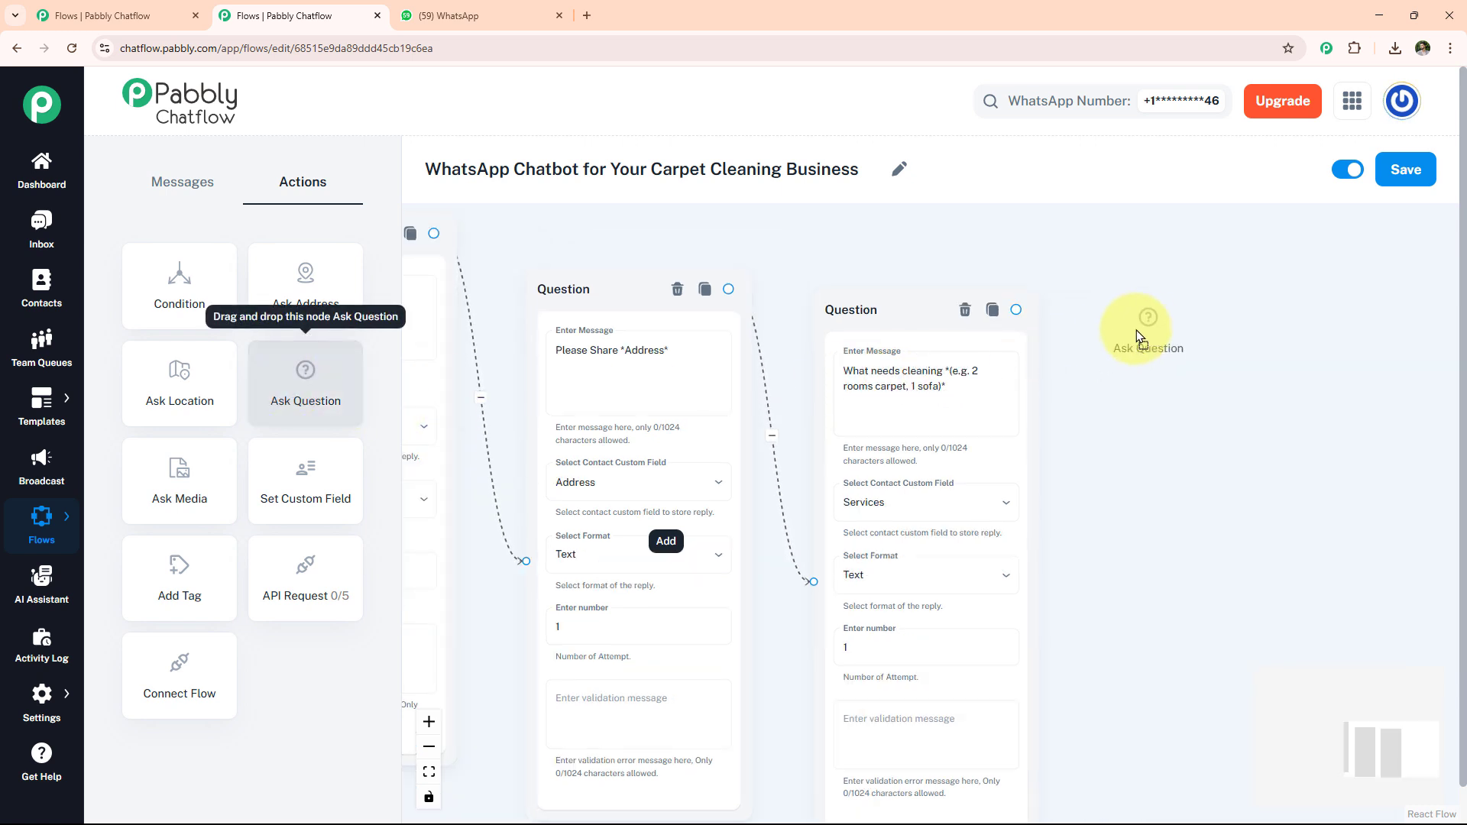
# - Add an Ask Question block reading "Preferred *Date*", storing the reply in Date with Text format, and link the services question to it
pyautogui.moveTo(1122, 306); pyautogui.dragTo(1124, 309)
pyautogui.click(1254, 416)
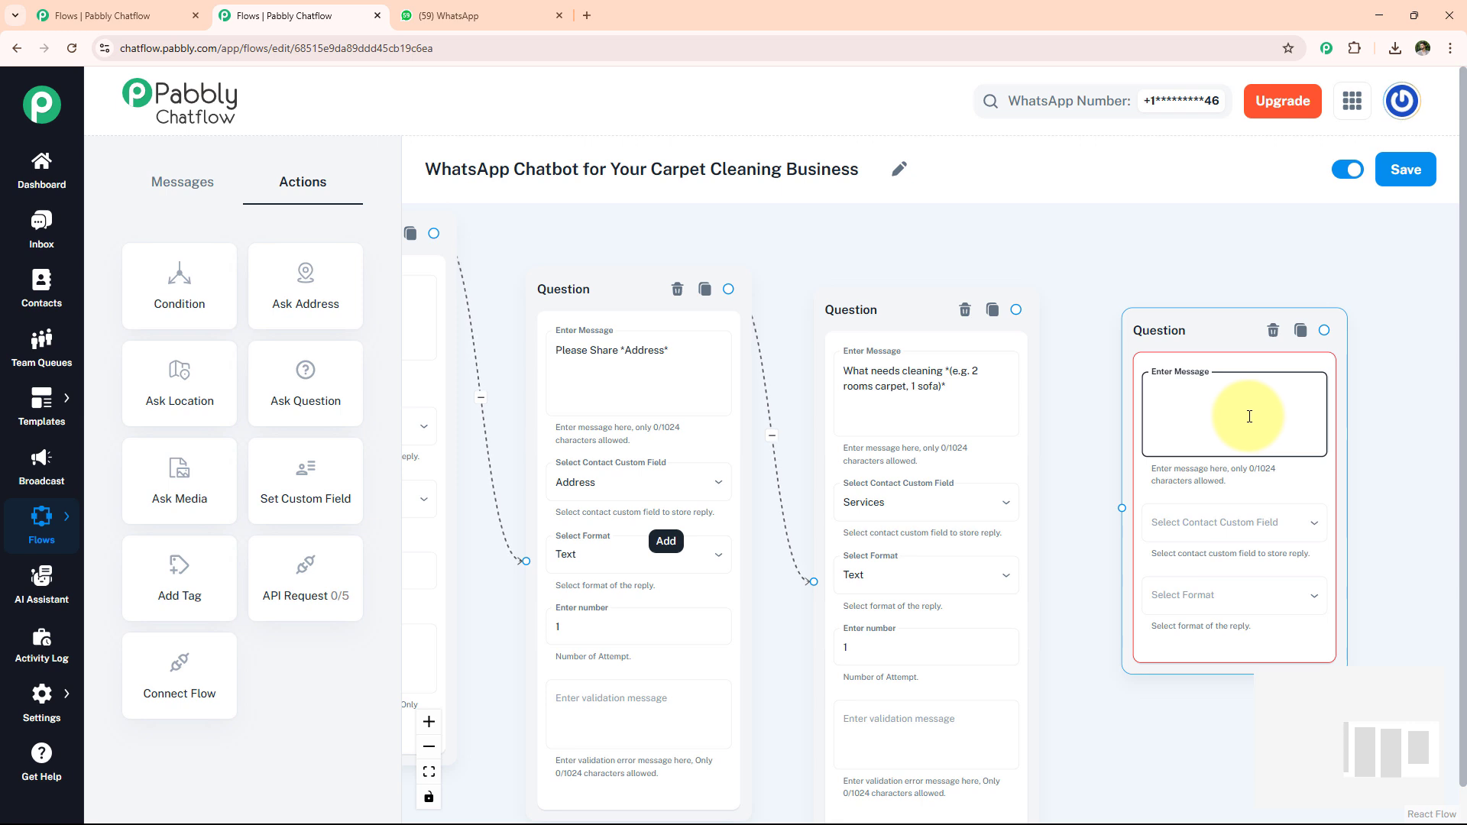
pyautogui.write('Preferred Date*')
pyautogui.click(1223, 523)
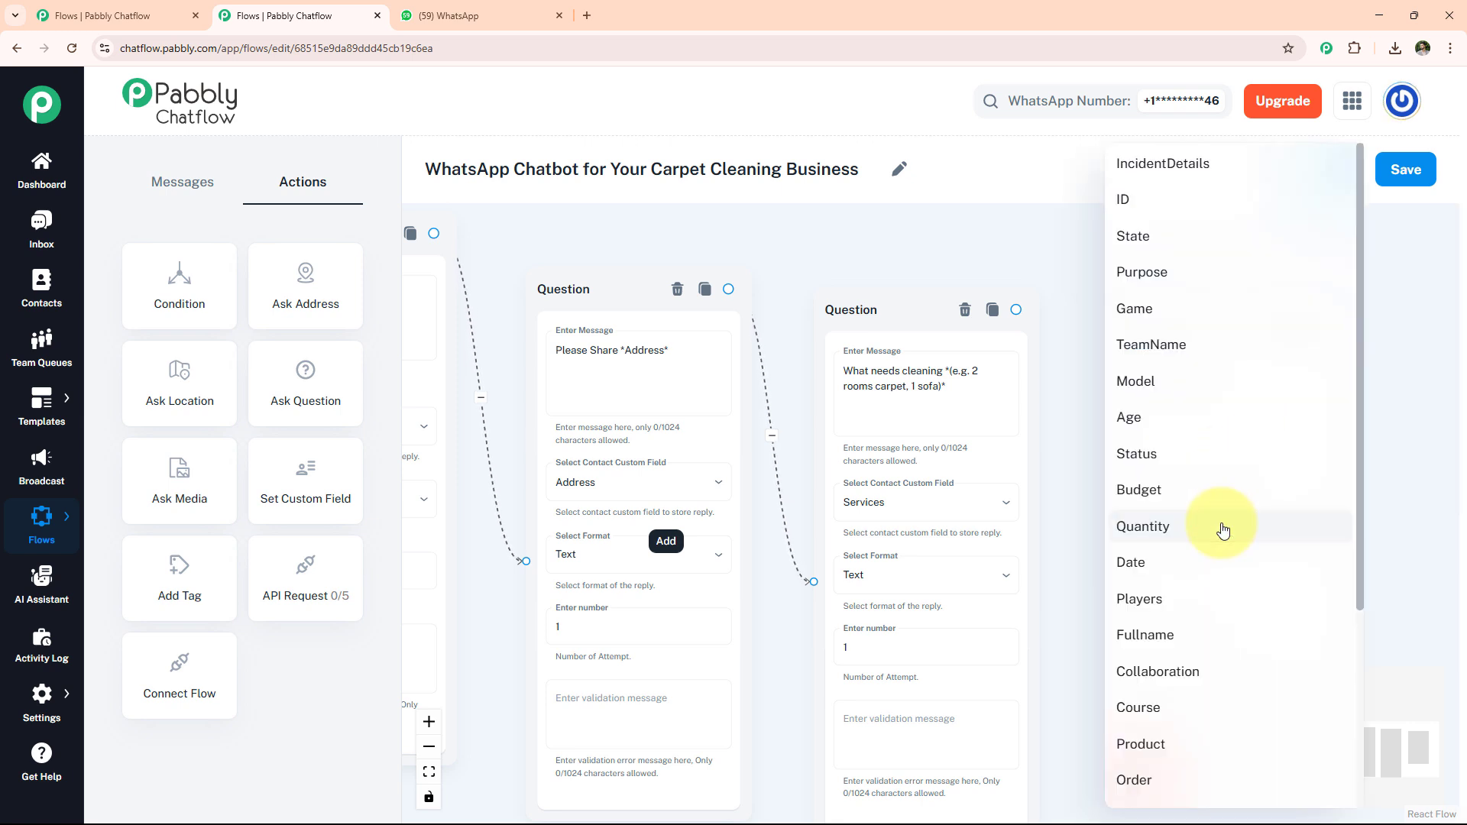
pyautogui.click(1187, 565)
pyautogui.click(1192, 596)
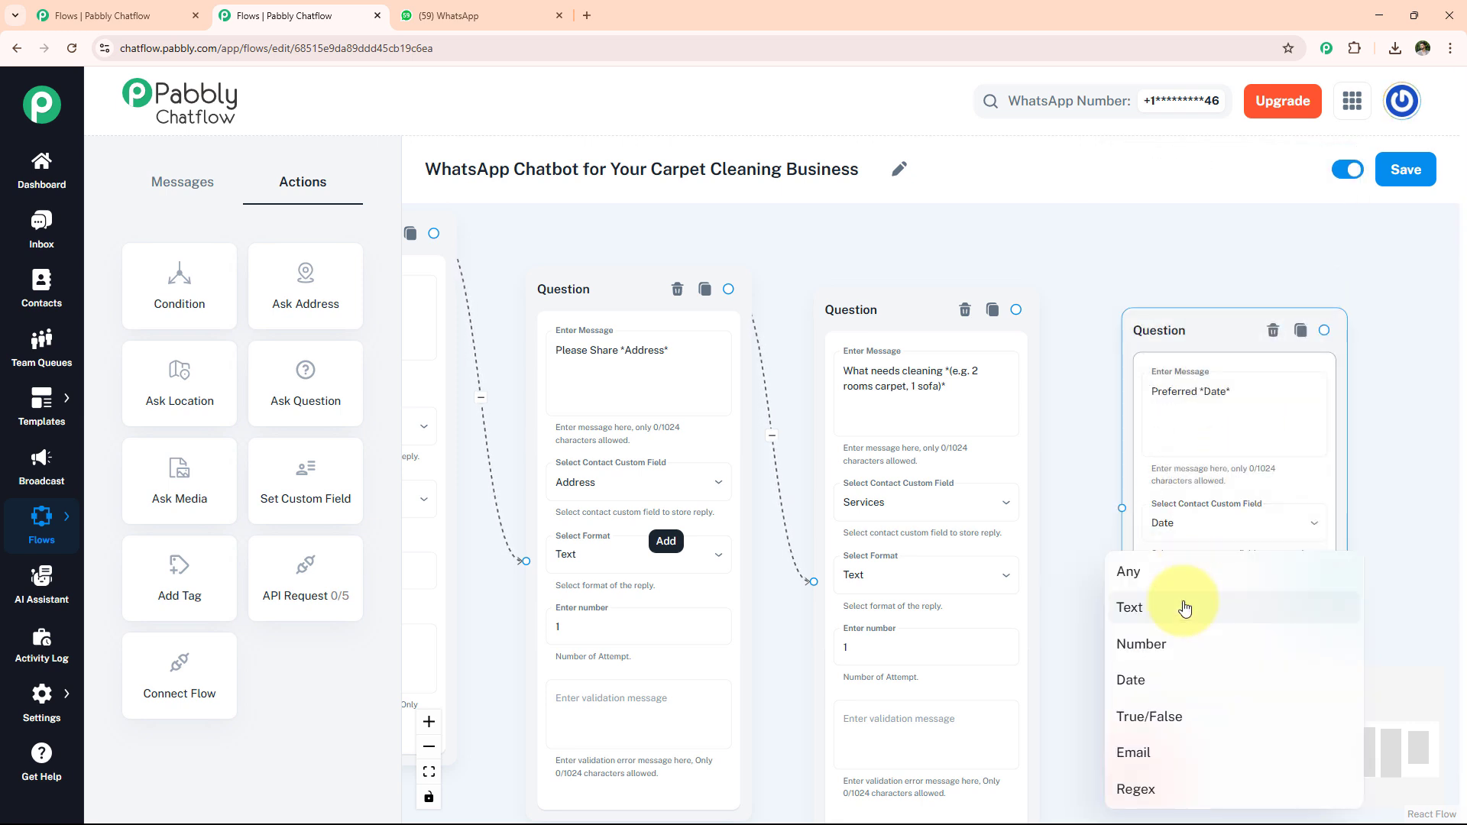
pyautogui.click(1185, 608)
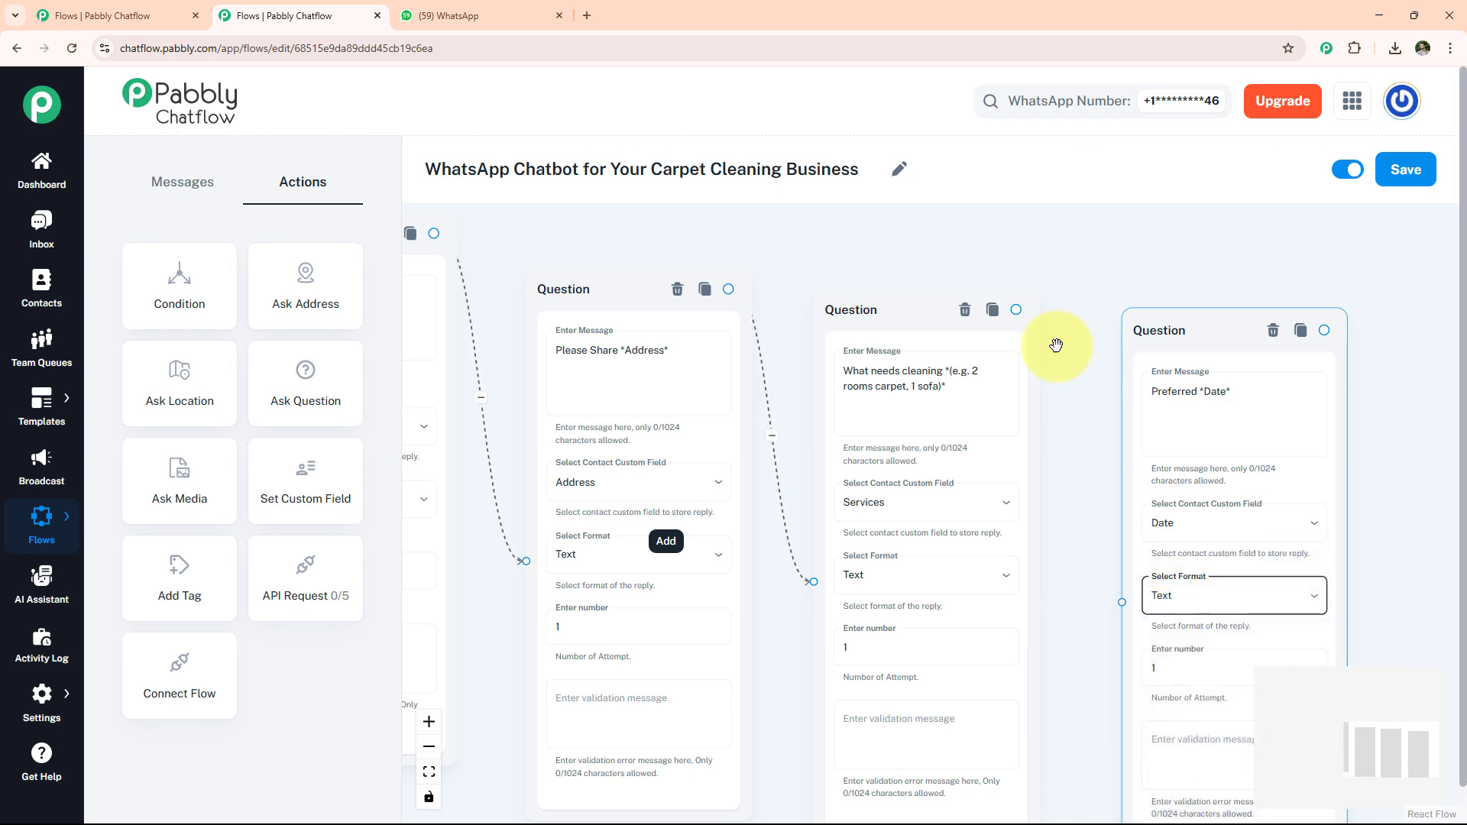
pyautogui.moveTo(1015, 311); pyautogui.dragTo(768, 568)
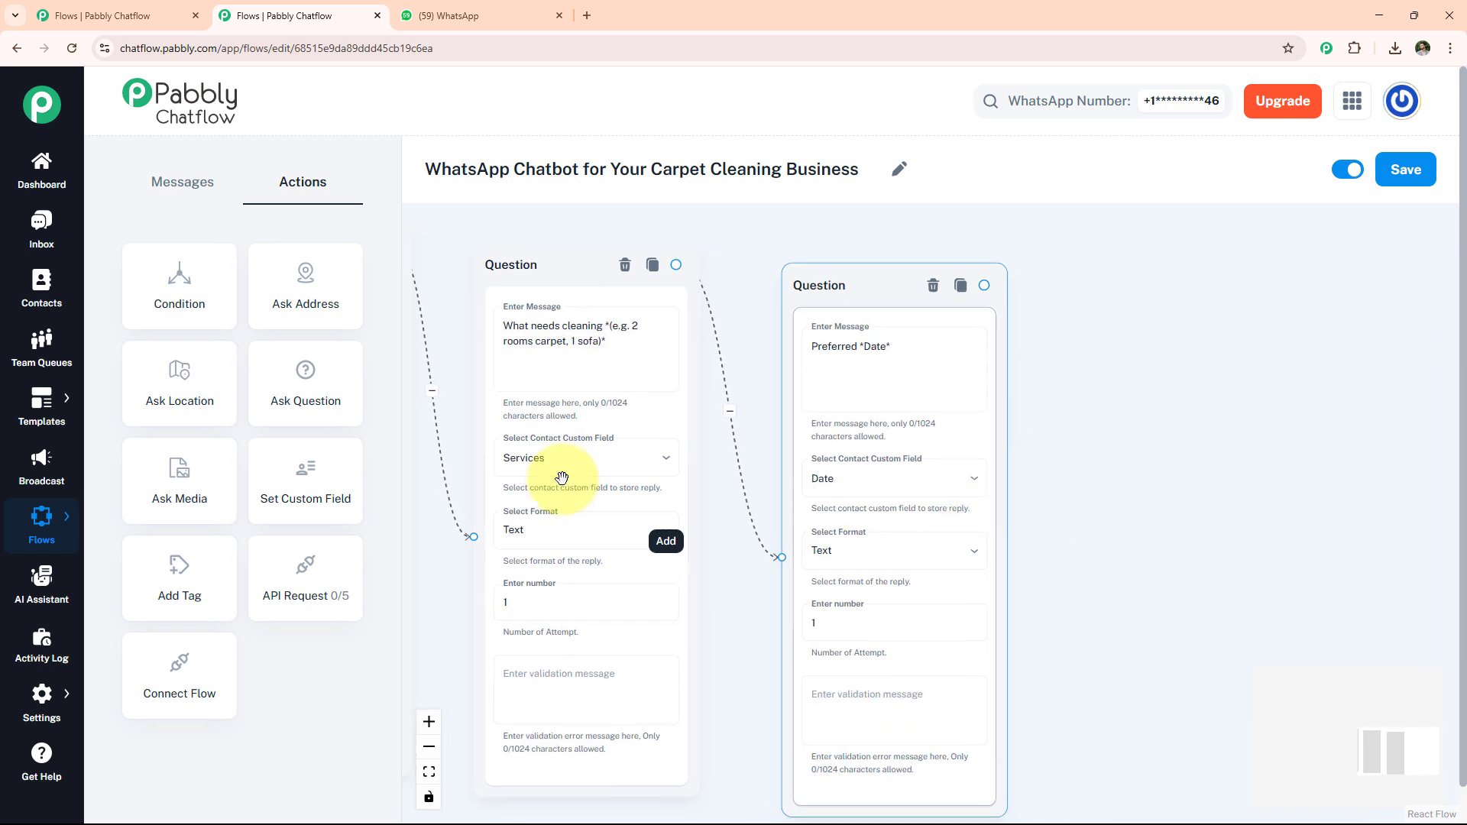
# - Add an Ask Question block reading "Preferred *Time*", storing the reply in Time with Text format, and link the date question to it
pyautogui.moveTo(309, 396); pyautogui.dragTo(1091, 320)
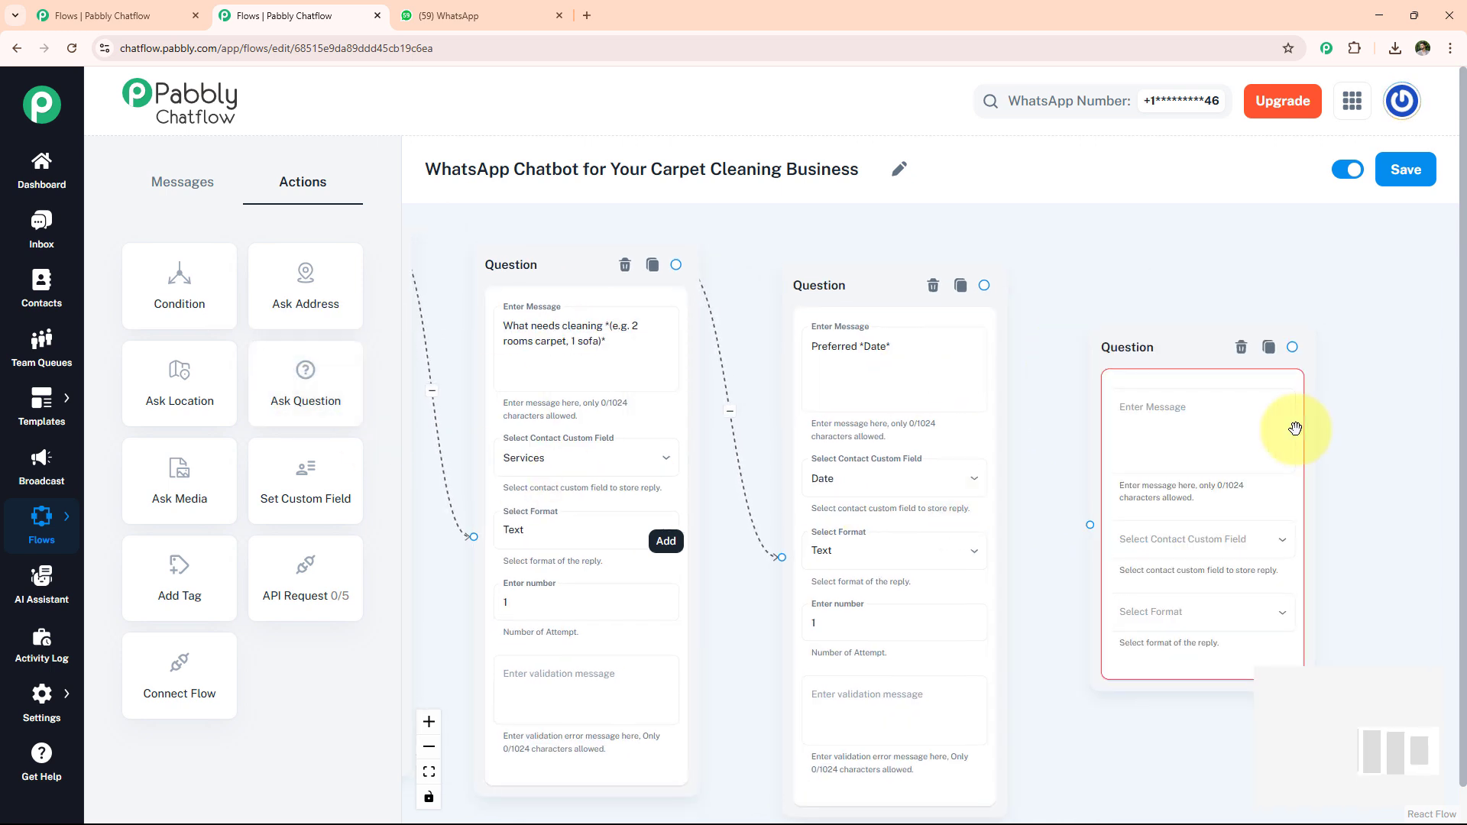
pyautogui.click(1230, 419)
pyautogui.write('Preferred *Time*')
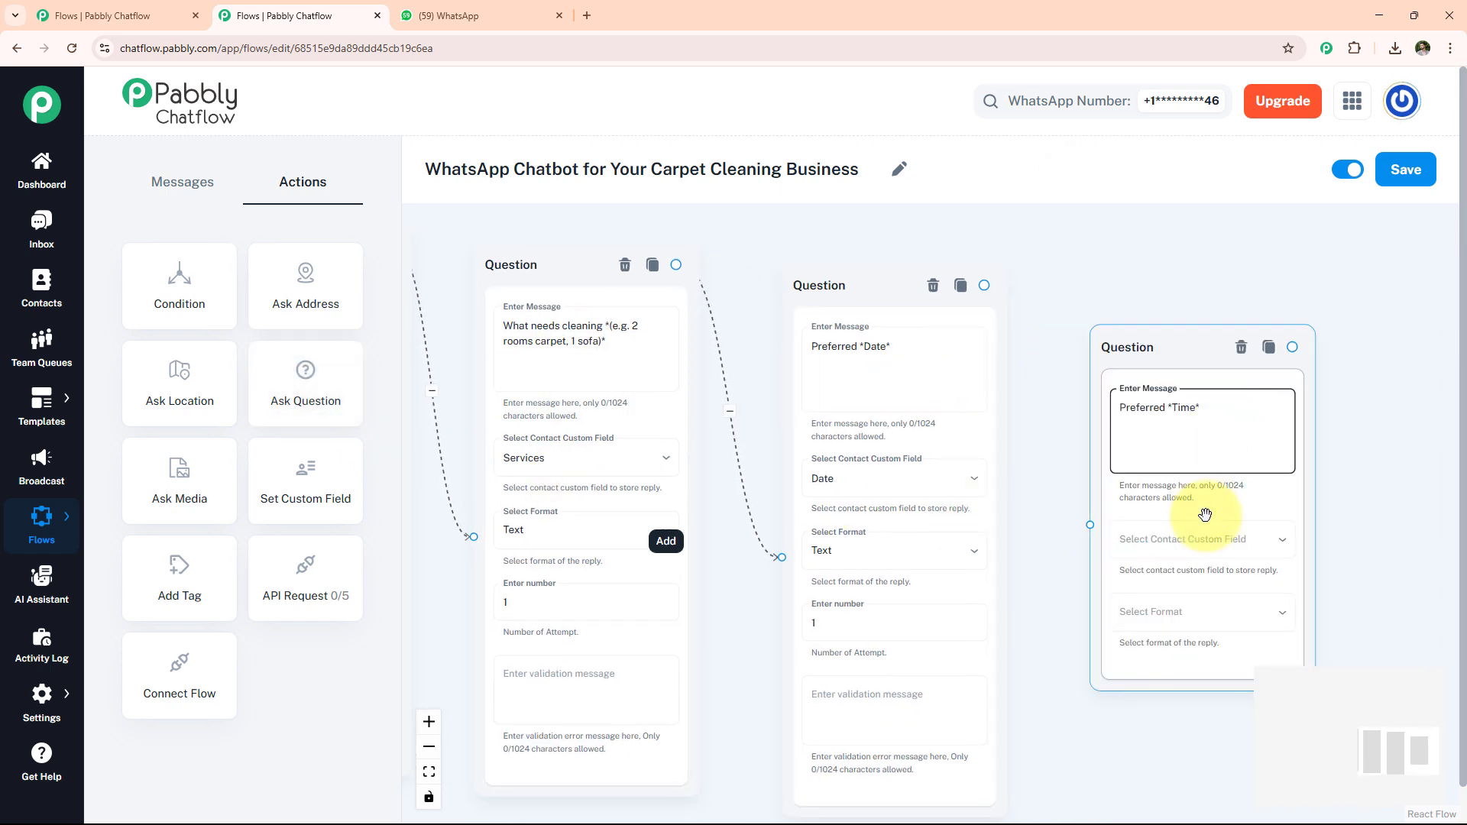
pyautogui.click(1208, 538)
pyautogui.scroll(-5, 1208, 545)
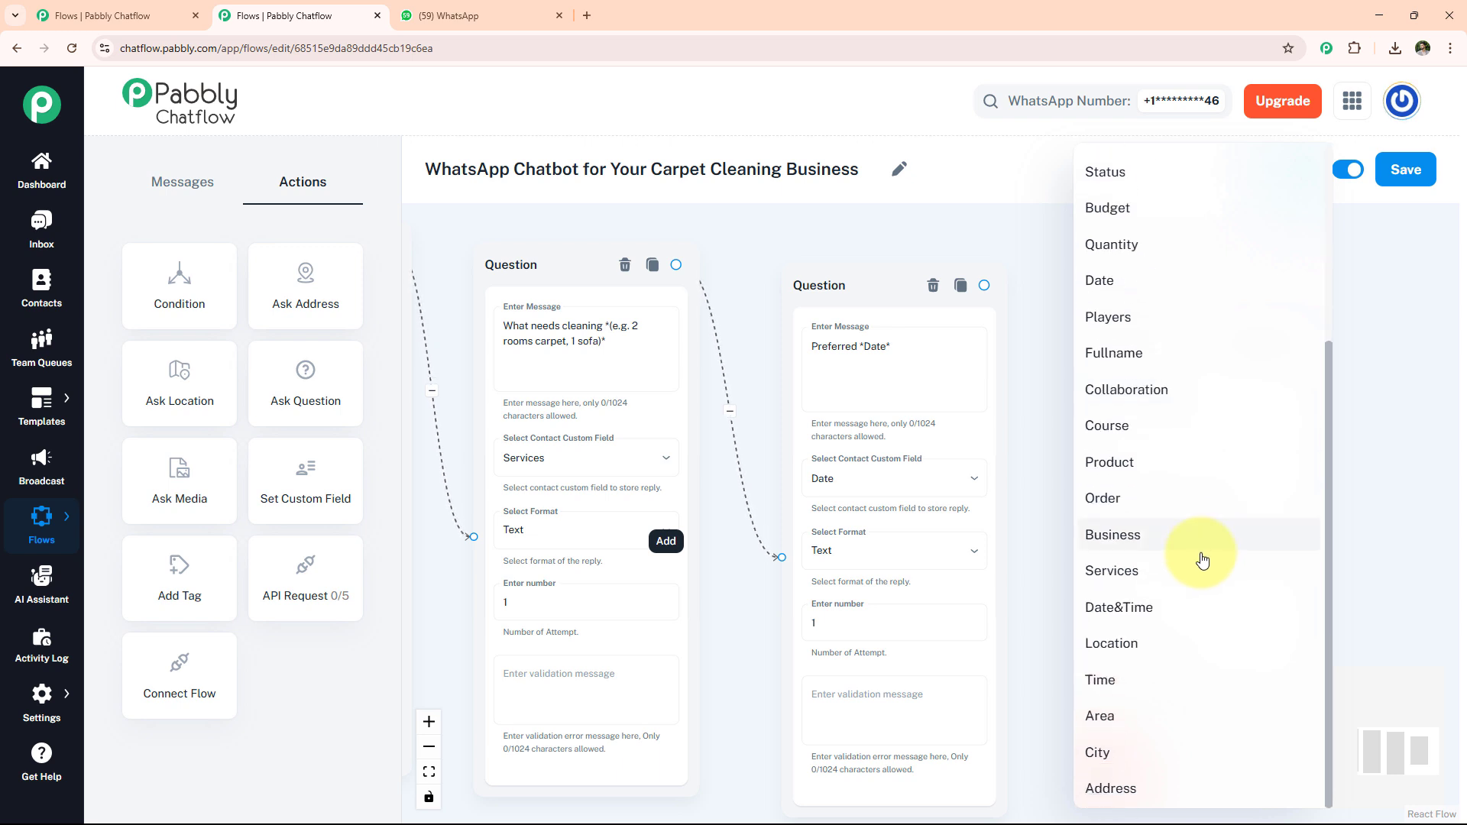
pyautogui.click(1130, 681)
pyautogui.click(1151, 621)
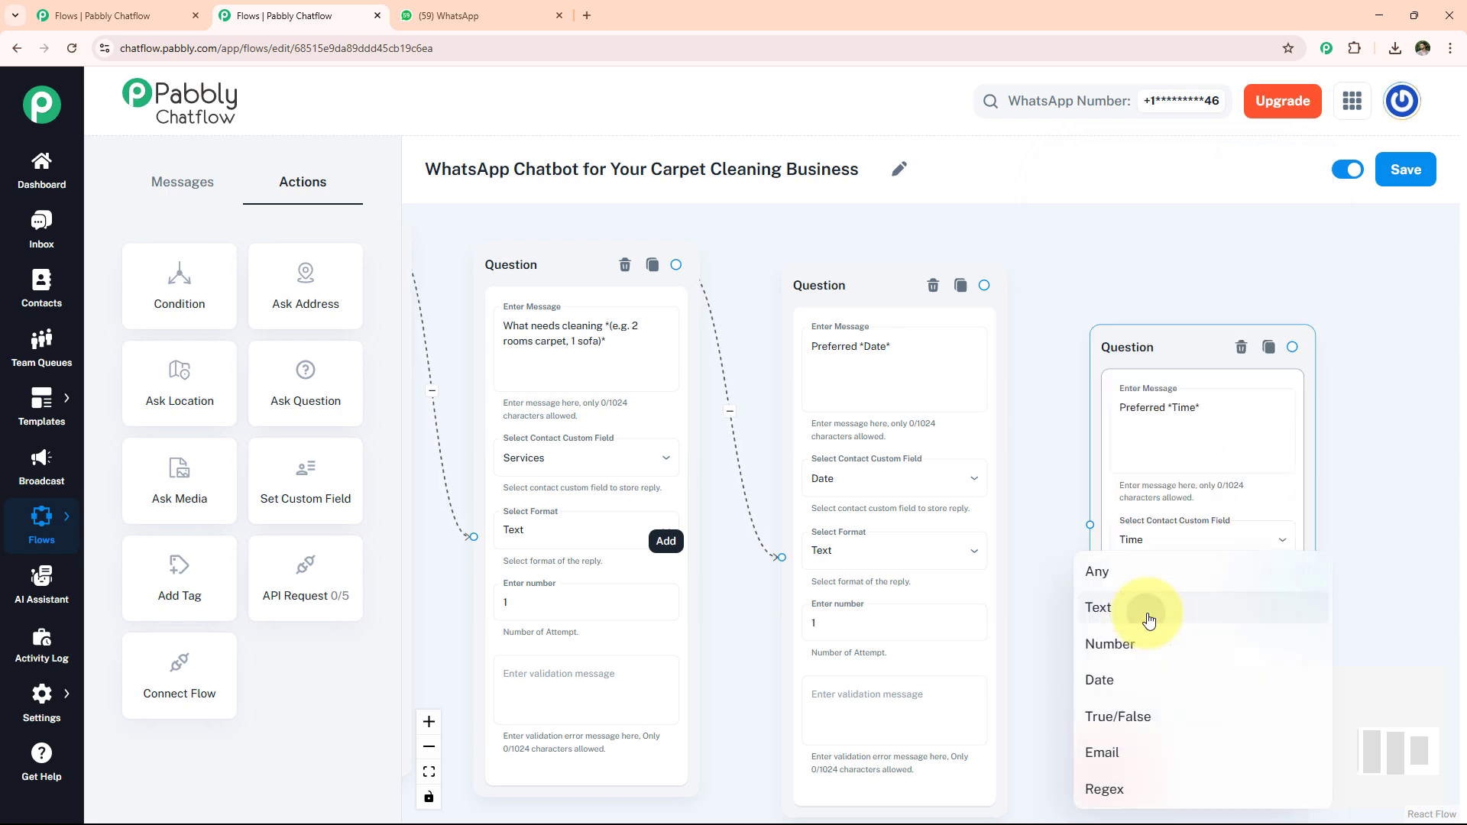
pyautogui.click(1151, 621)
pyautogui.moveTo(983, 284); pyautogui.dragTo(1091, 619)
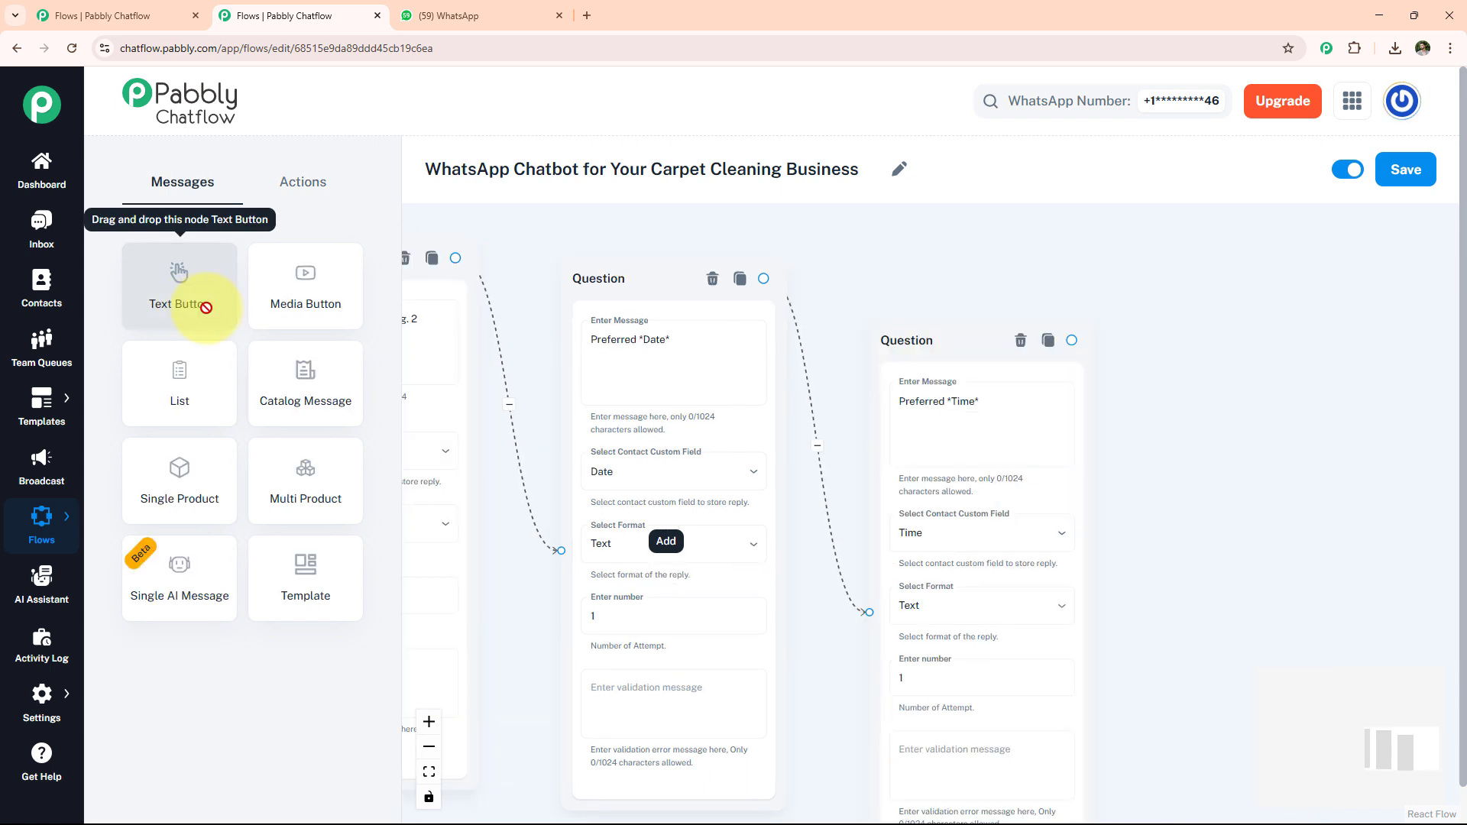
# - Add a Text Button message reading "Details:" with Name *$Fullname*, Date *$Date*, Time *$Time*, cleaning Services *$Services* and Address *$Address*, each preceded by an emoji
pyautogui.moveTo(203, 304); pyautogui.dragTo(1212, 482)
pyautogui.click(1246, 485)
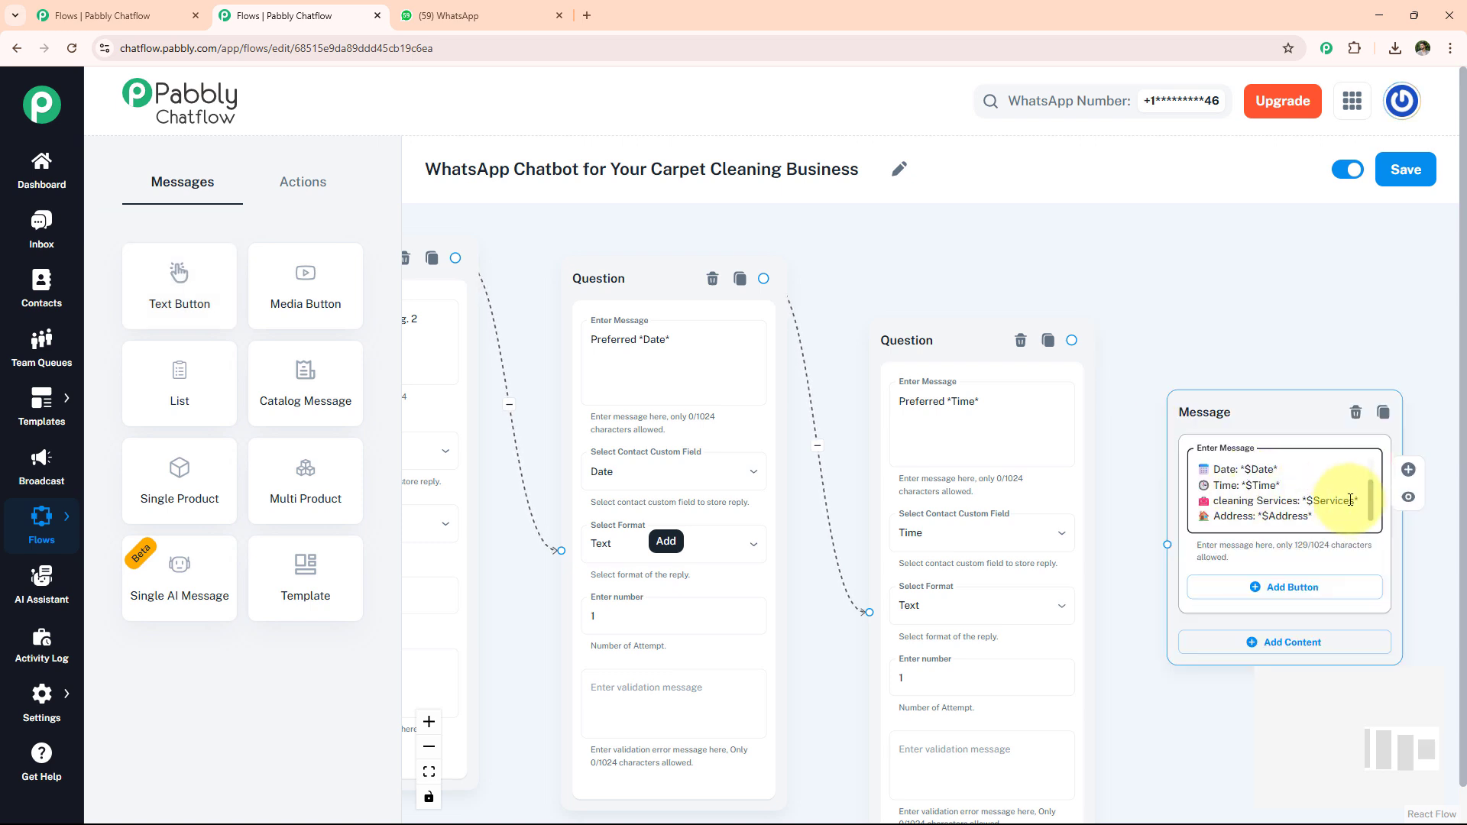
pyautogui.scroll(3, 1368, 490)
pyautogui.scroll(-3, 1370, 497)
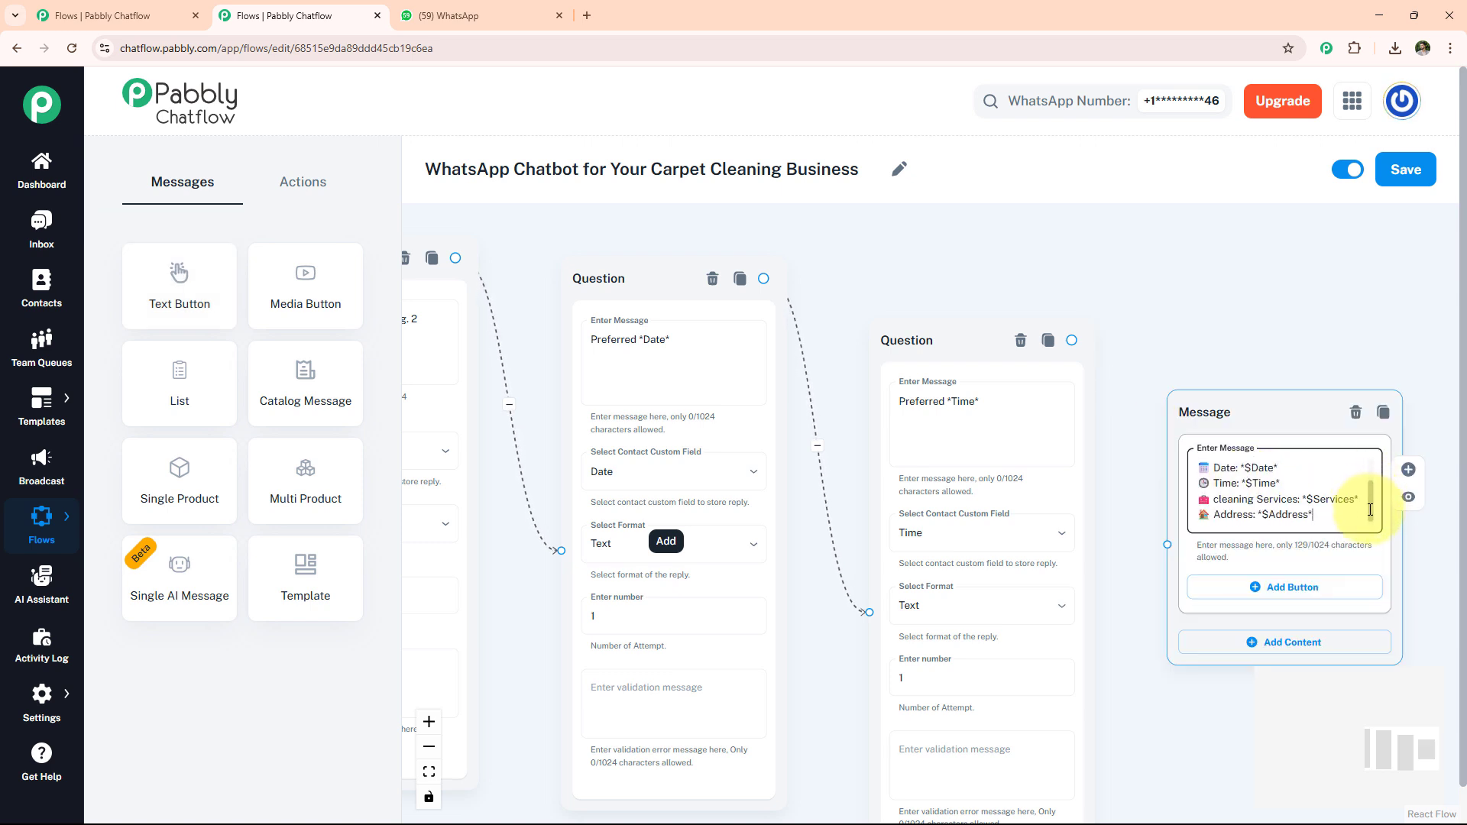
pyautogui.scroll(1, 1376, 478)
pyautogui.scroll(4, 1246, 468)
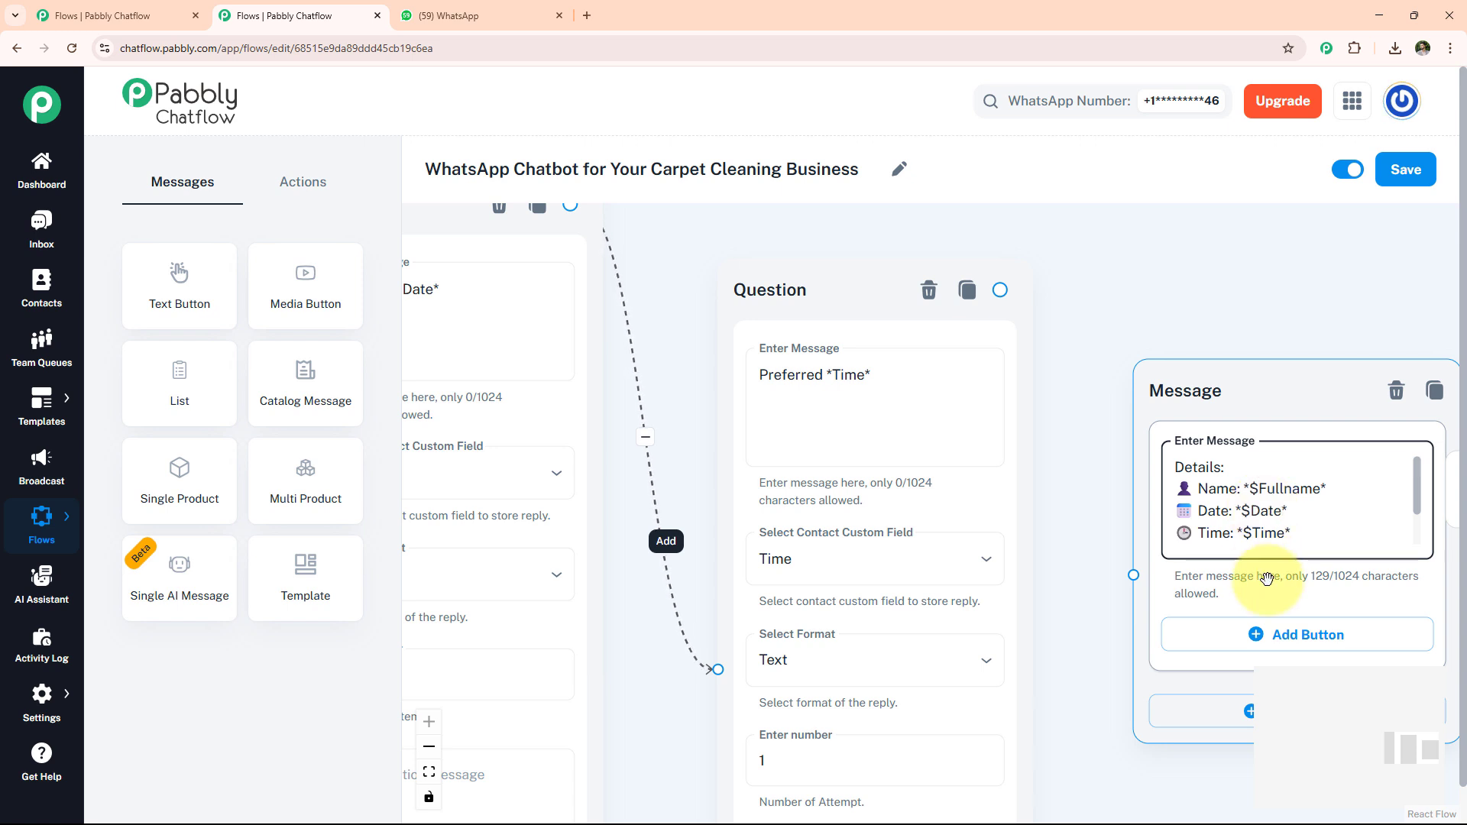
# - Add a "Confirm" button to the booking details message and link the preferred time question to that message
pyautogui.click(1251, 634)
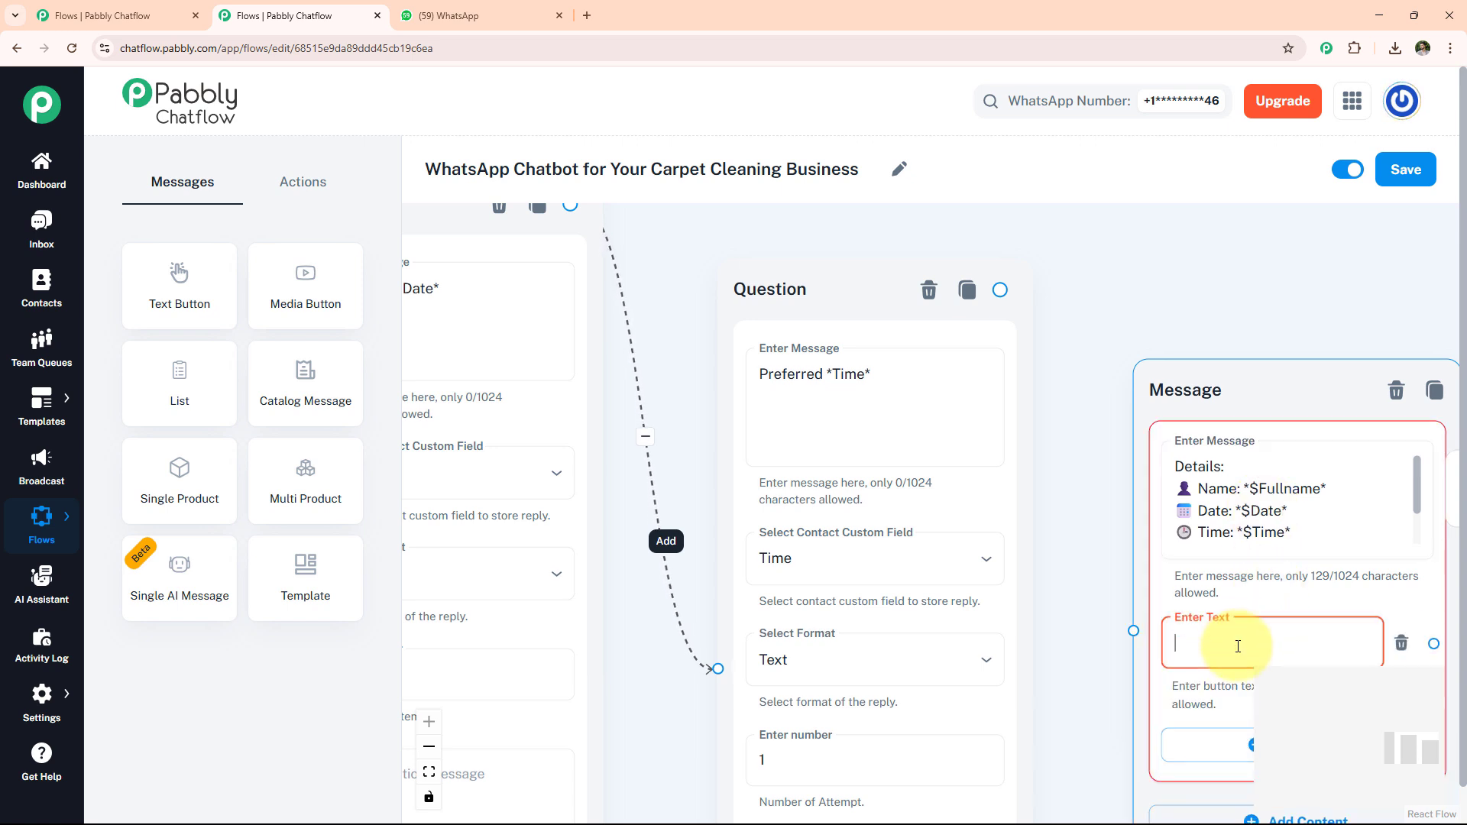
pyautogui.write('Confirm')
pyautogui.moveTo(1000, 289); pyautogui.dragTo(809, 578)
# - Add a message reading "Thanks for choosing *Fresh Carpet Care*! 🌿 We'll keep your home fresh and your time free 💚" and link the Confirm button to it
pyautogui.moveTo(163, 295); pyautogui.dragTo(1223, 451)
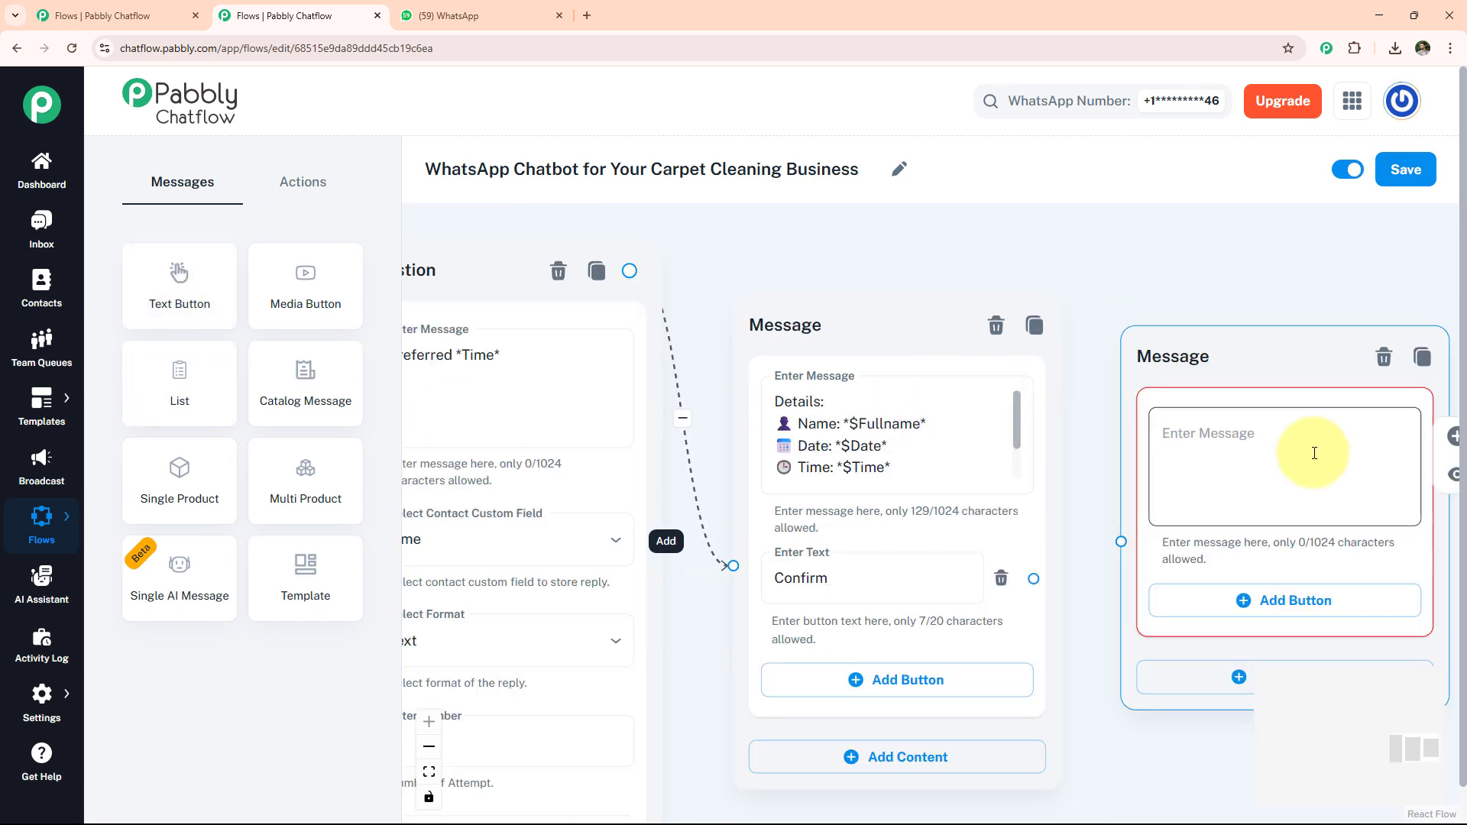
pyautogui.click(1292, 466)
pyautogui.write("Thanks for choosing *Fresh Carpet Care*! 🌿 We'll keep your home fresh and your time free 💚")
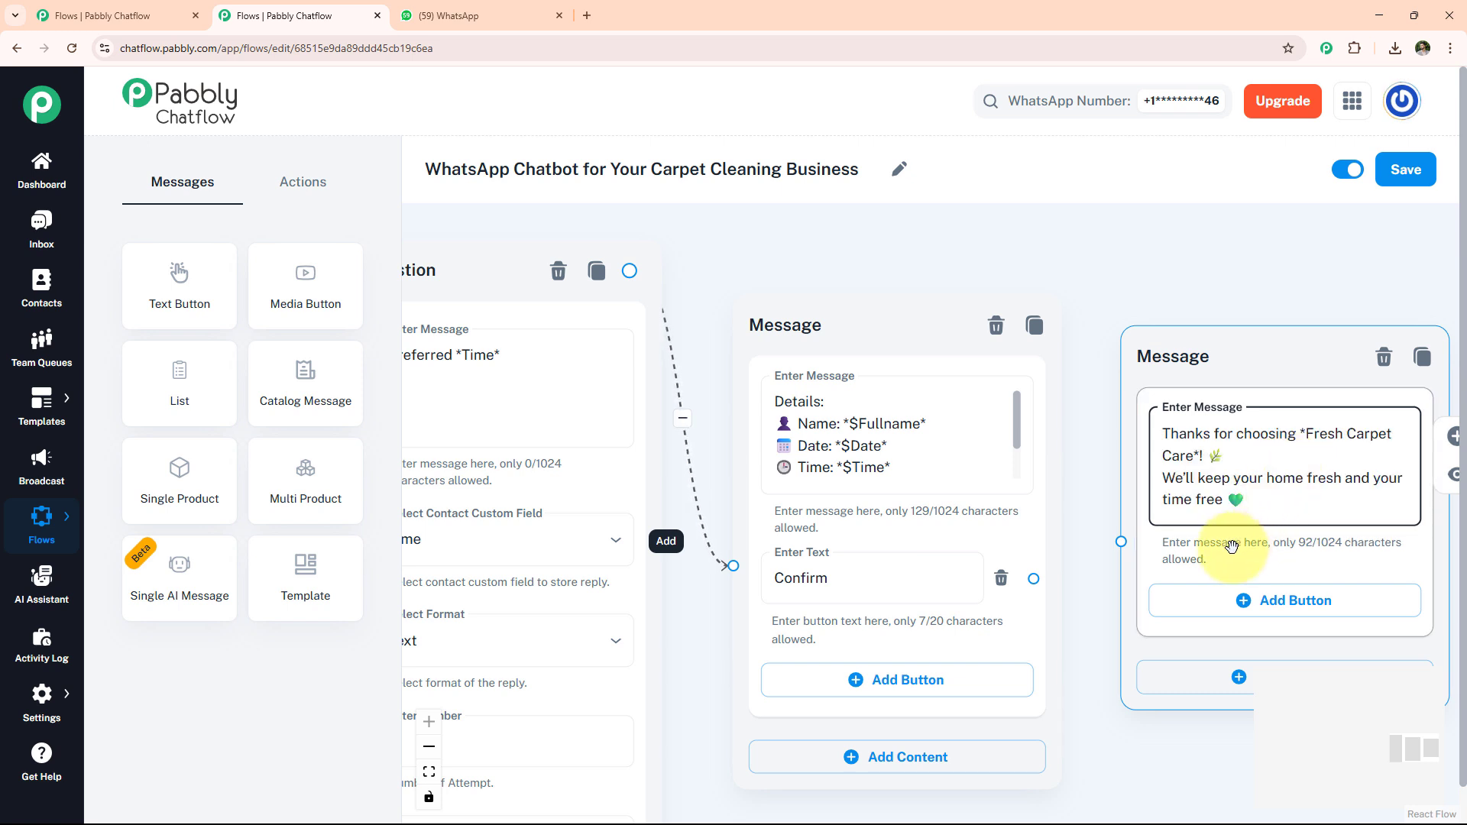
pyautogui.moveTo(1033, 578); pyautogui.dragTo(1122, 542)
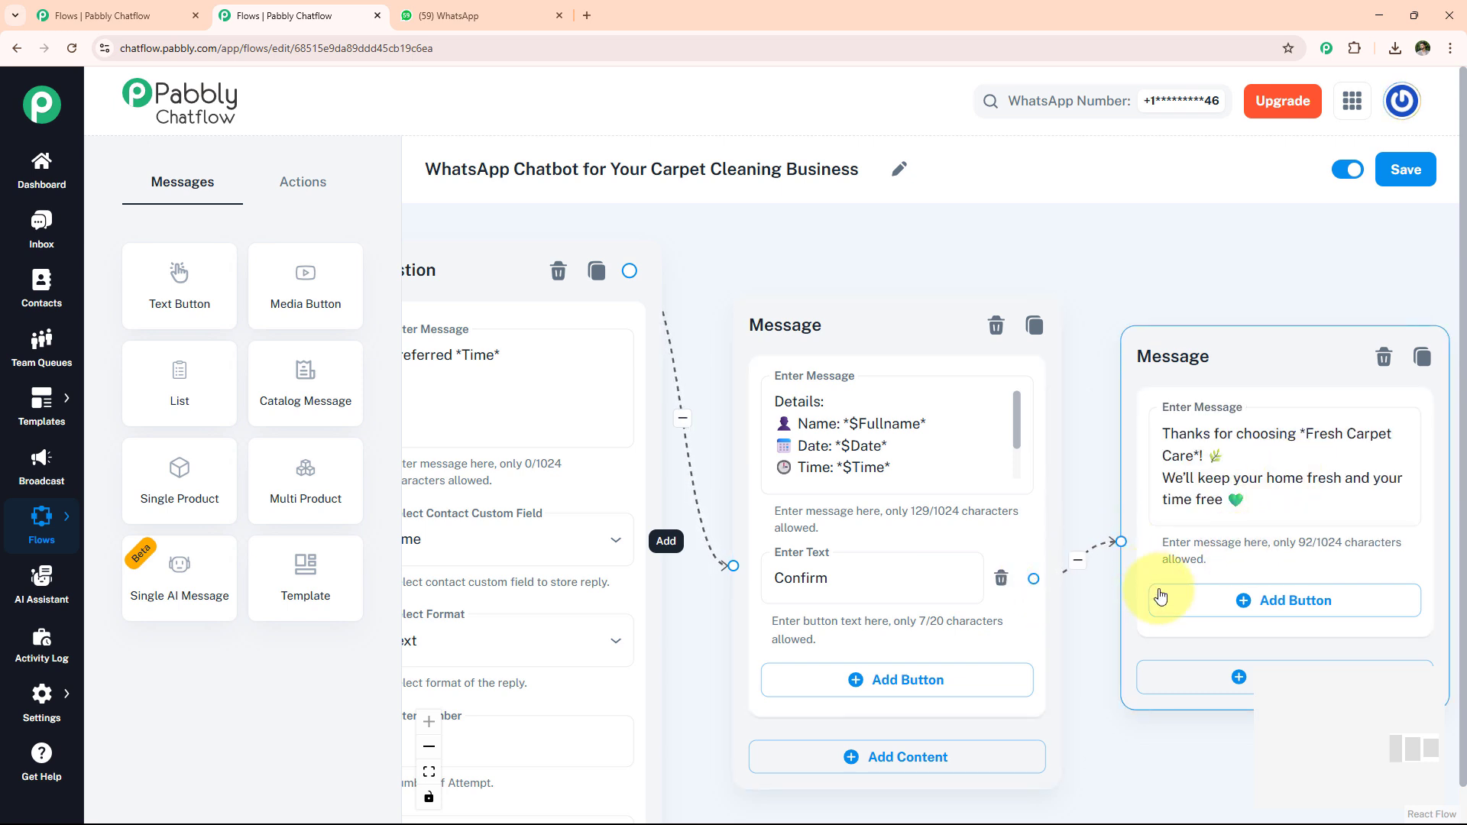
# - Save the chatbot flow and look over the complete chain of connected blocks
pyautogui.click(1398, 174)
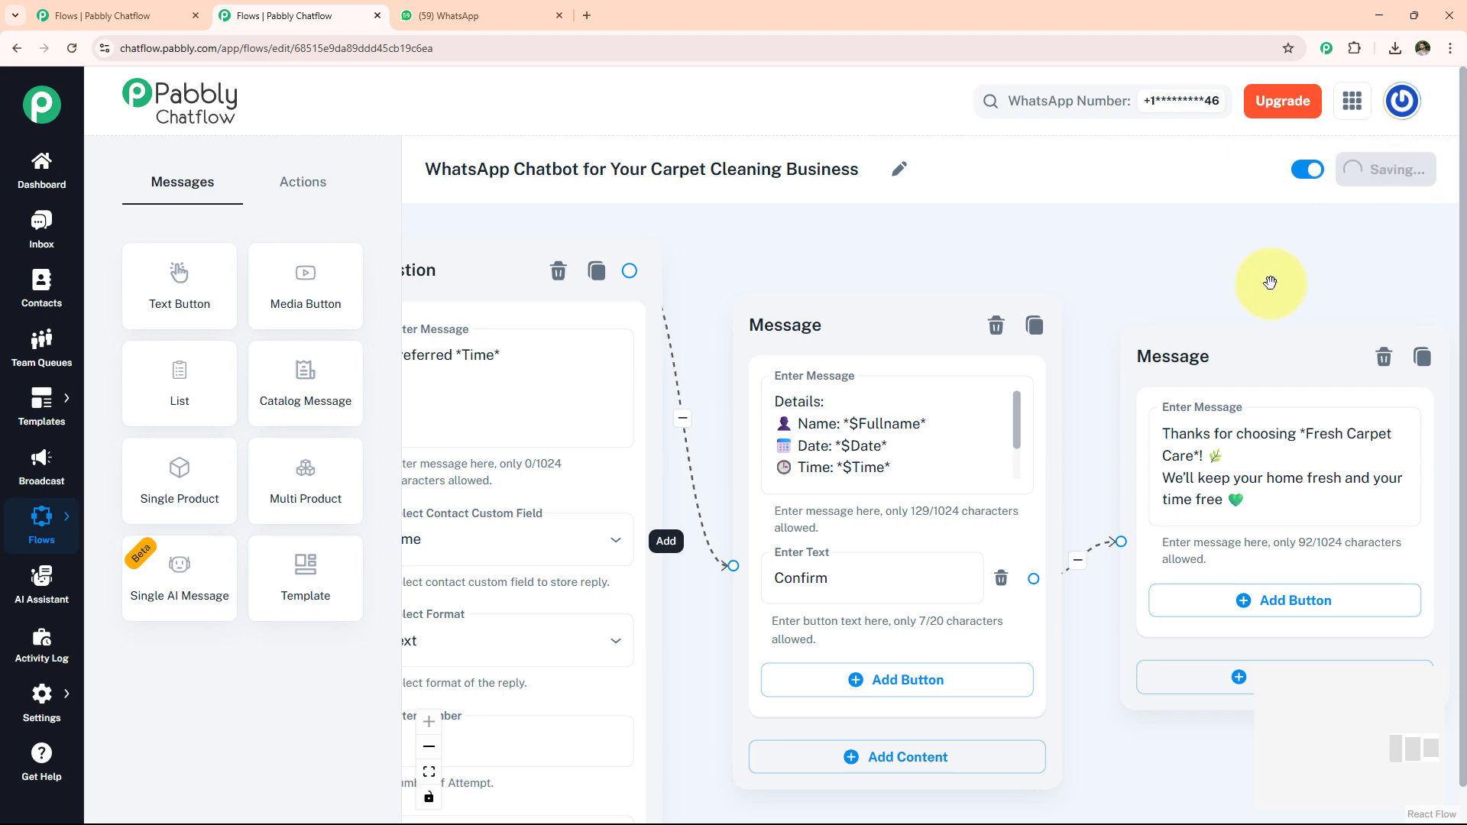
pyautogui.scroll(-5, 788, 273)
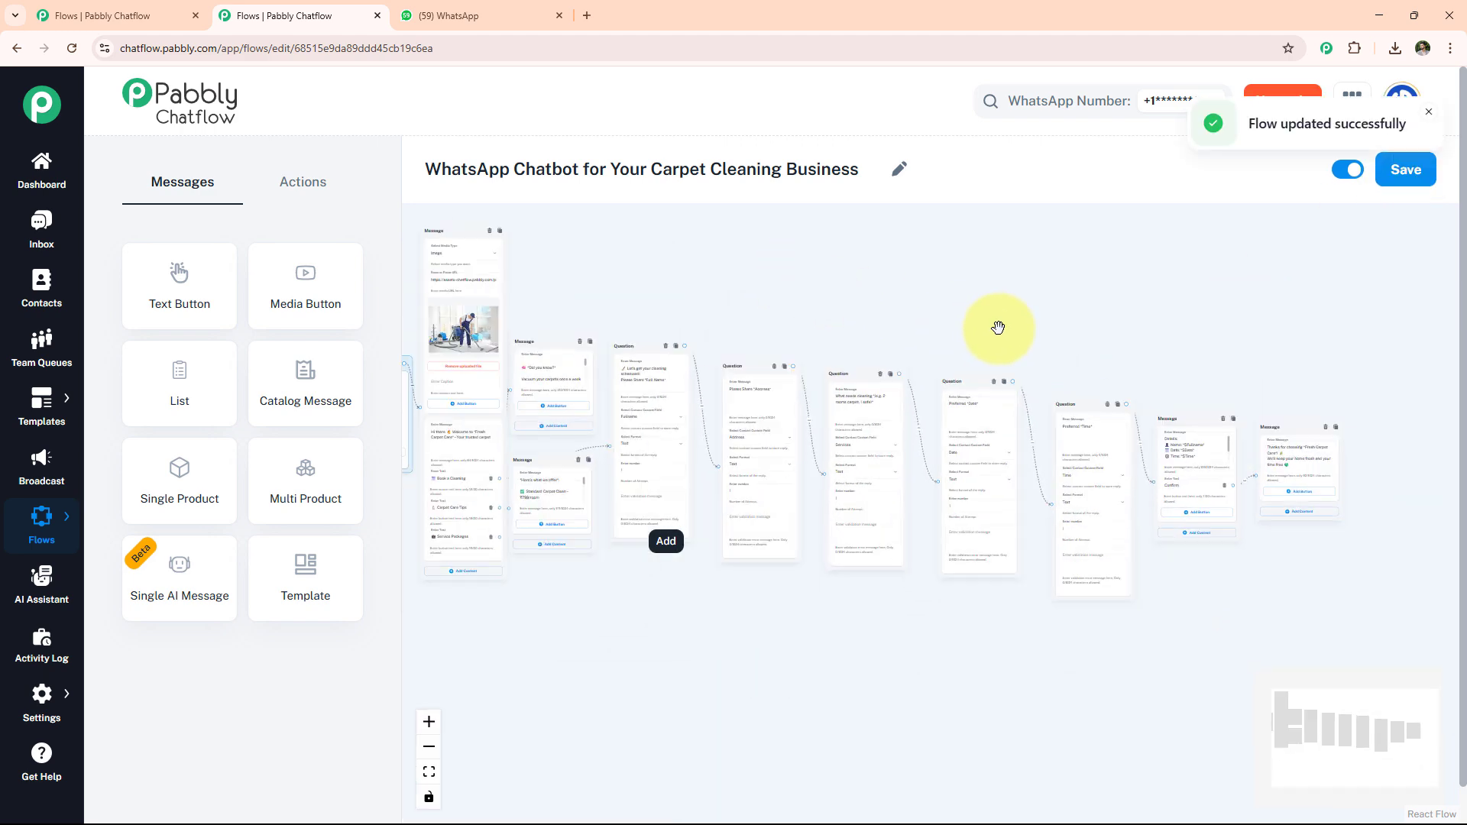
pyautogui.moveTo(920, 354); pyautogui.dragTo(894, 354)
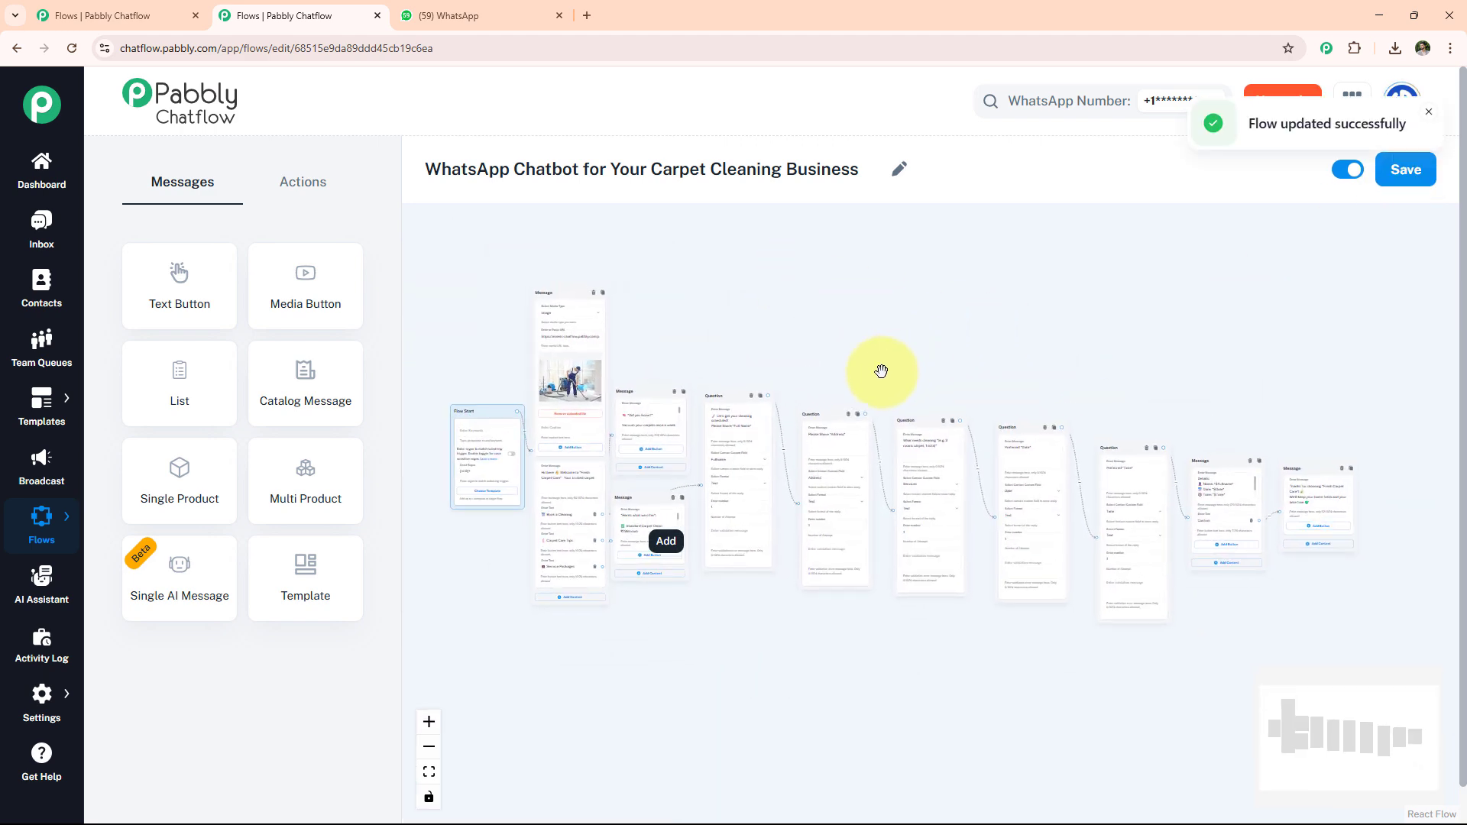
pyautogui.scroll(2, 879, 370)
pyautogui.scroll(-2, 879, 370)
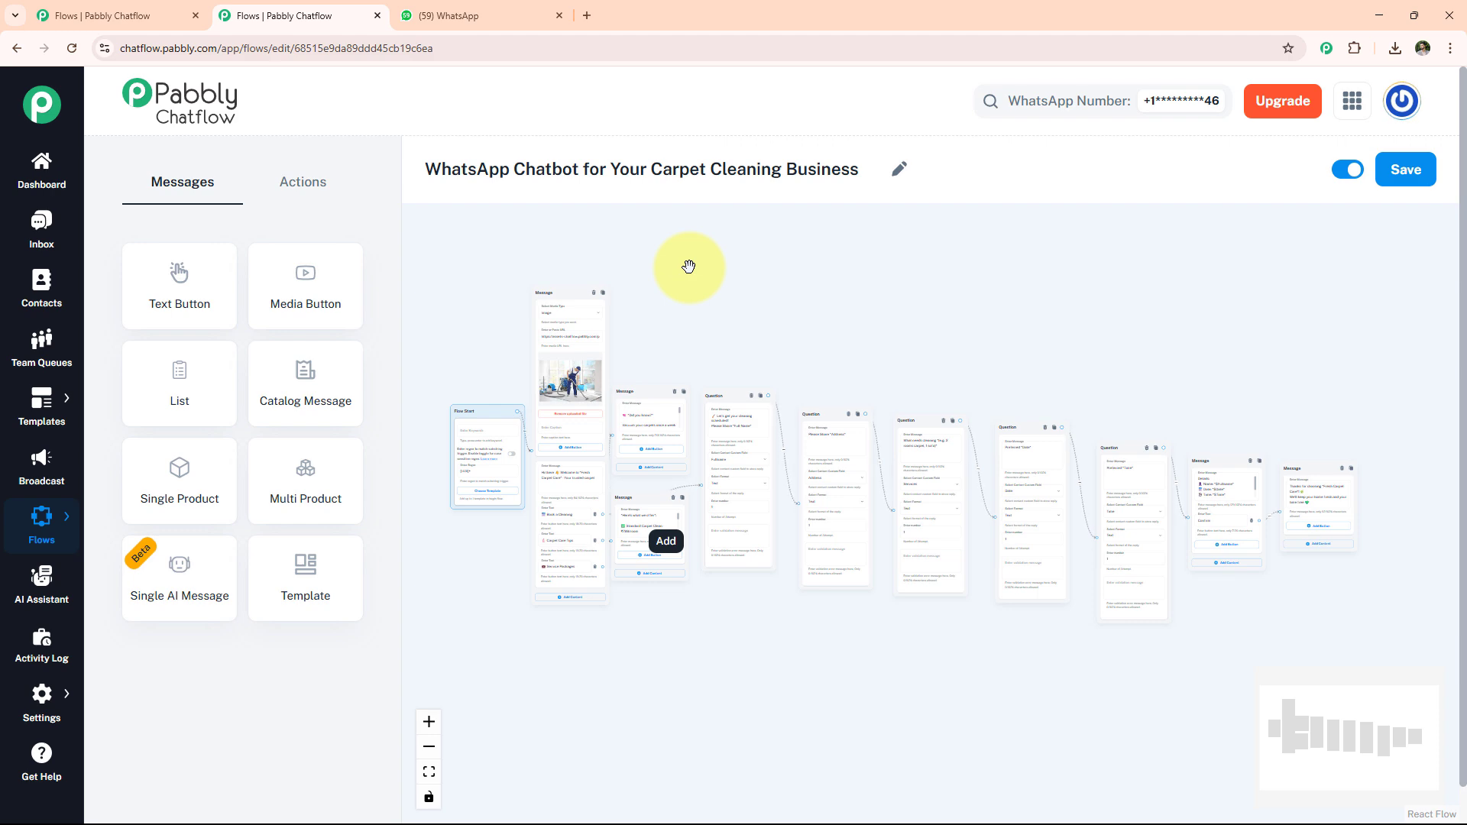
# - Switch to WhatsApp Web and send "Hello" in the Carpet Cleaning Business chat to test the chatbot
pyautogui.click(470, 15)
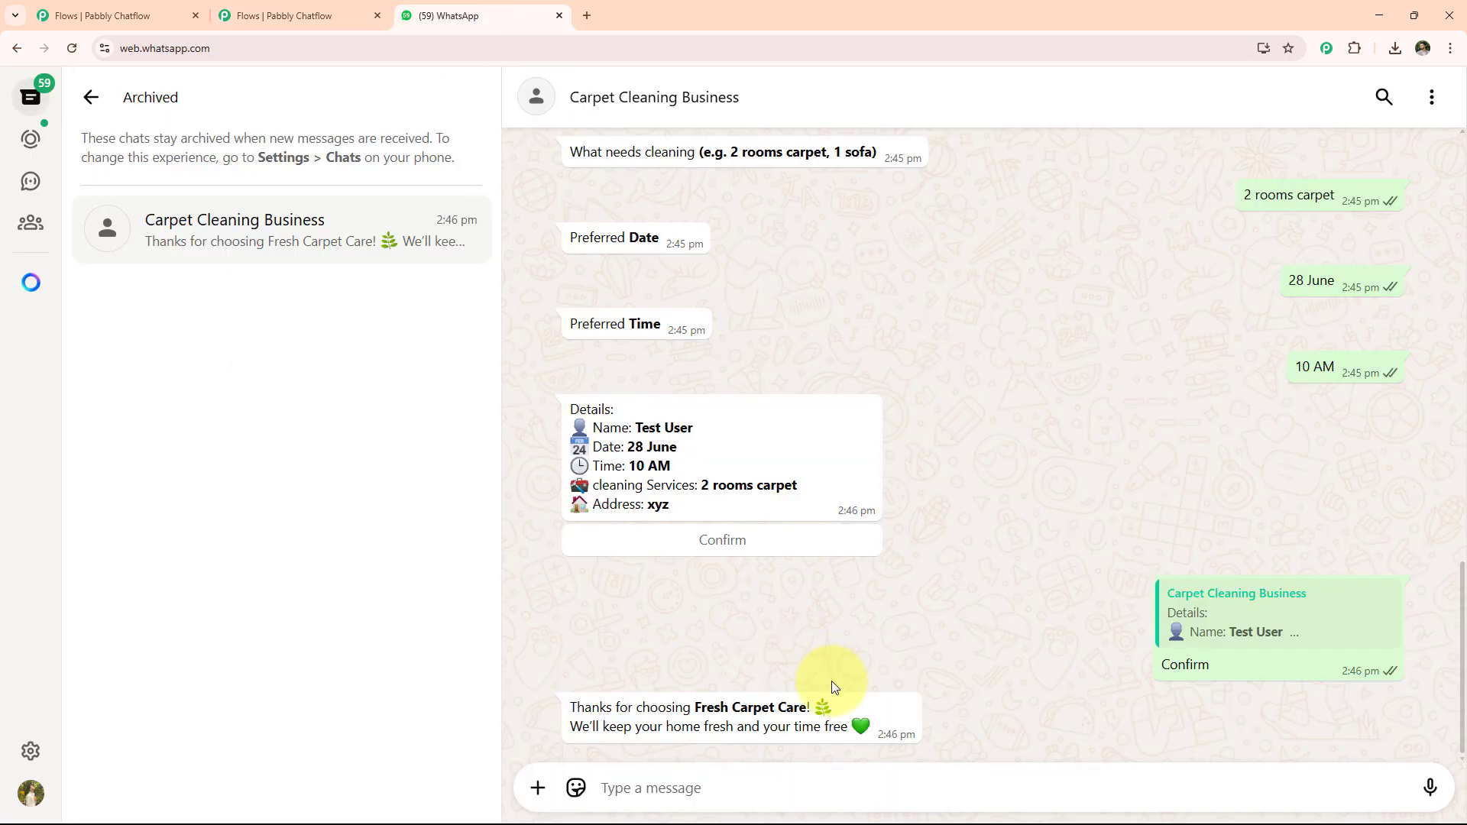
pyautogui.write('Hello')
pyautogui.press('Return')
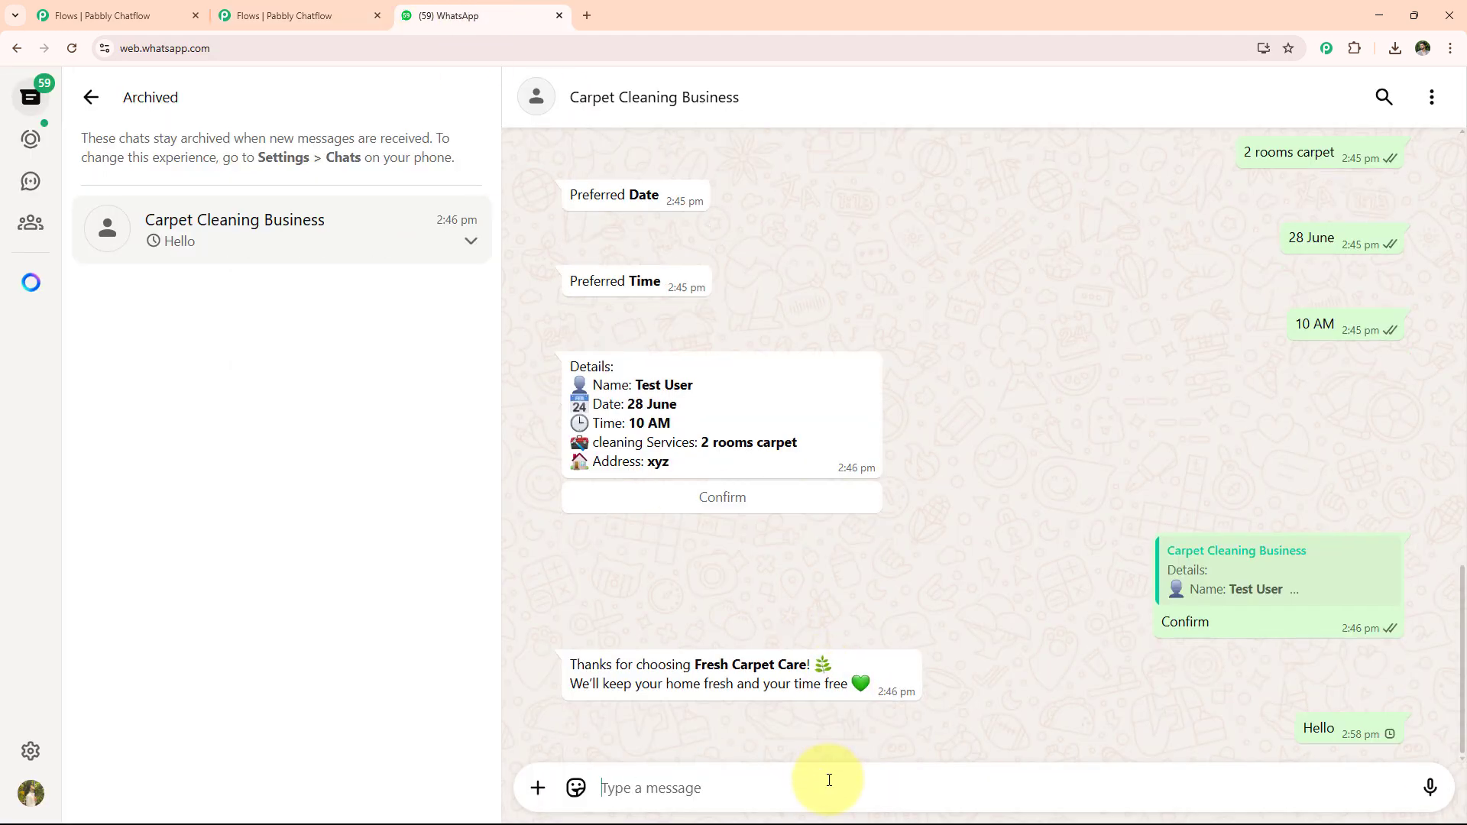